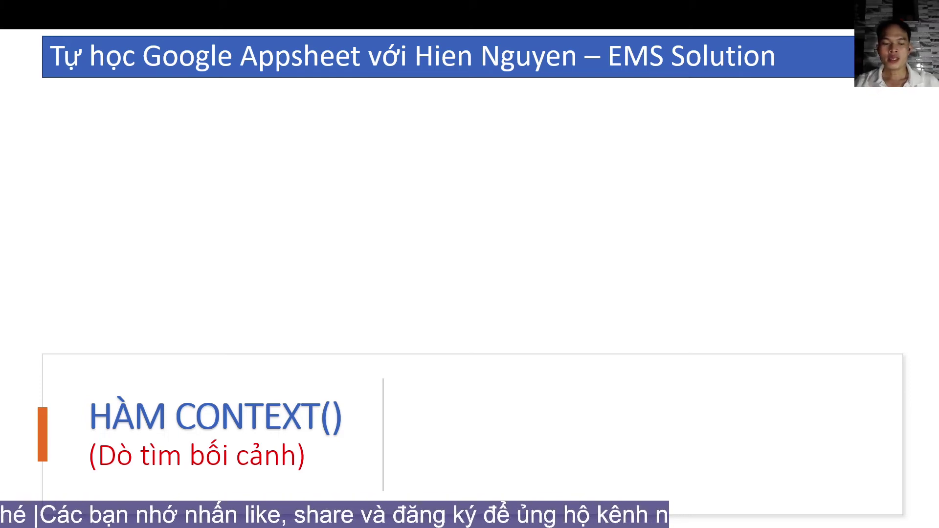
- Reveal the CONTEXT() description and the Context(Appname) item, which returns the app ID
{"action": "key", "text": "Right"}
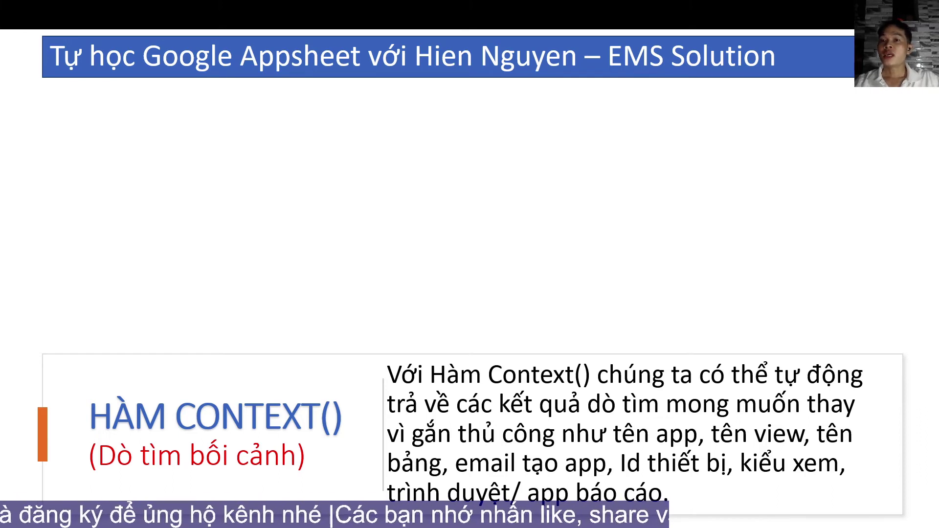
{"action": "key", "text": "Right"}
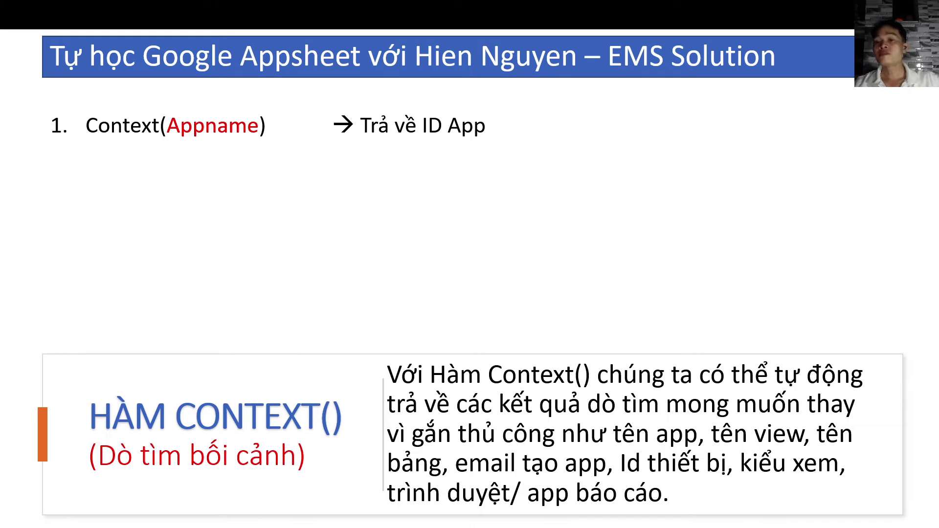
- Reveal the View, Table, Device, Host and OwnerEmail items, then bring up Task View
{"action": "key", "text": "Right"}
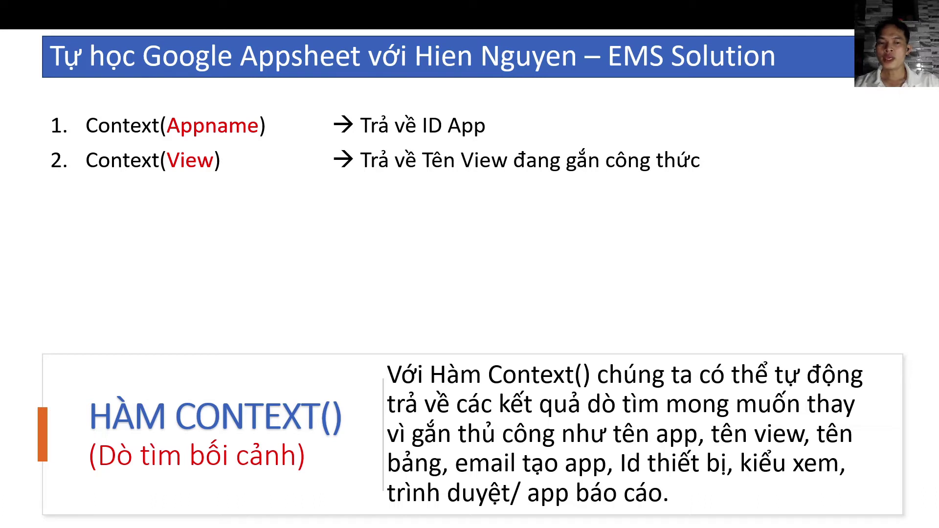
{"action": "key", "text": "Right"}
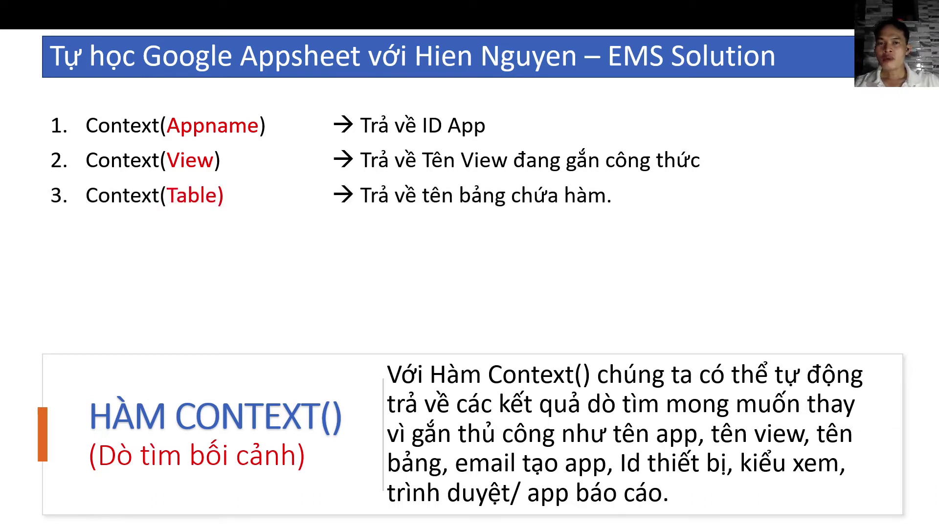
{"action": "key", "text": "Right"}
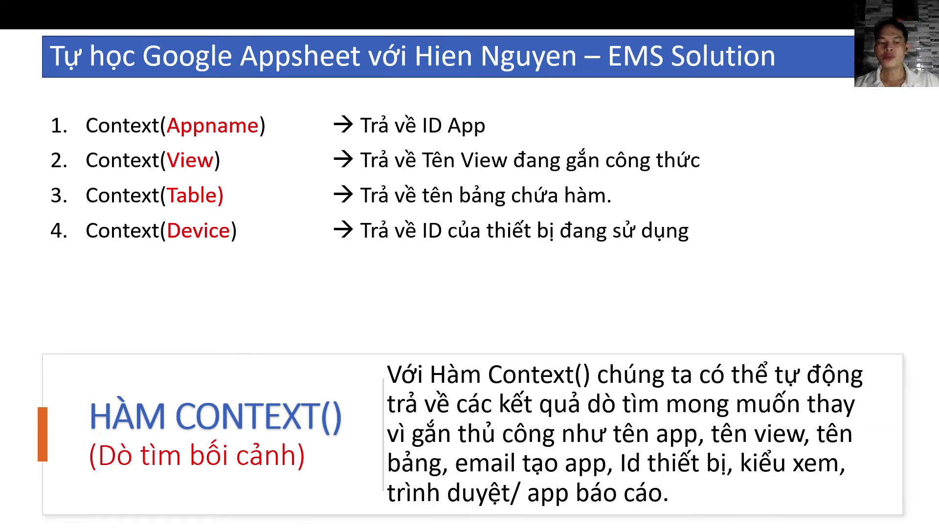
{"action": "key", "text": "Right"}
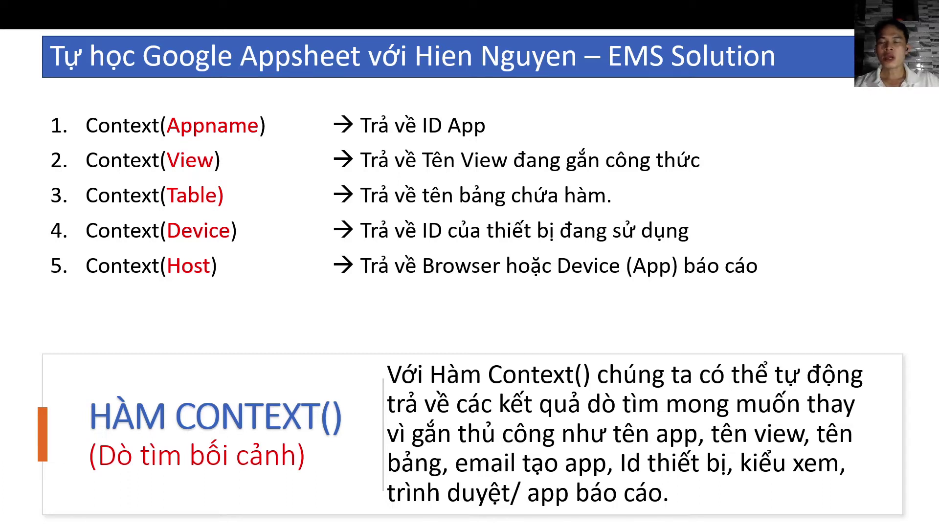
{"action": "key", "text": "Right"}
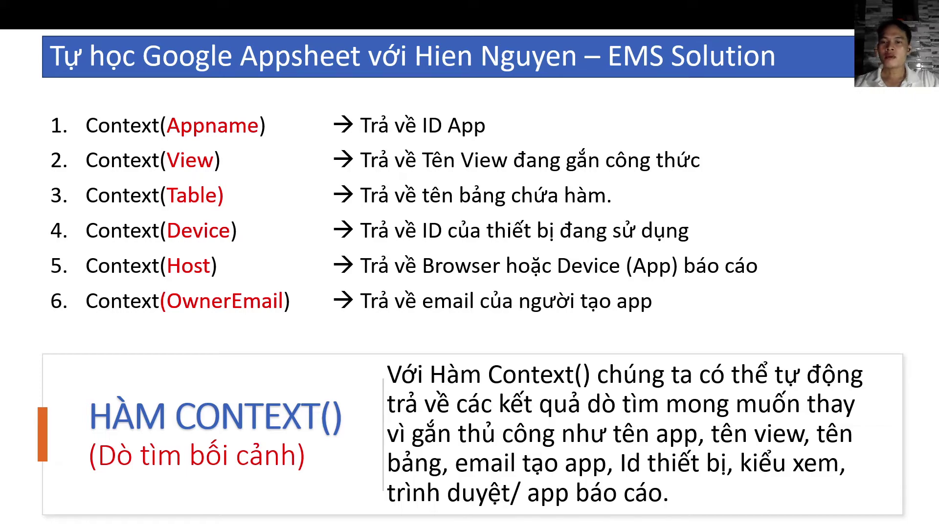
{"action": "key", "text": "super+Tab"}
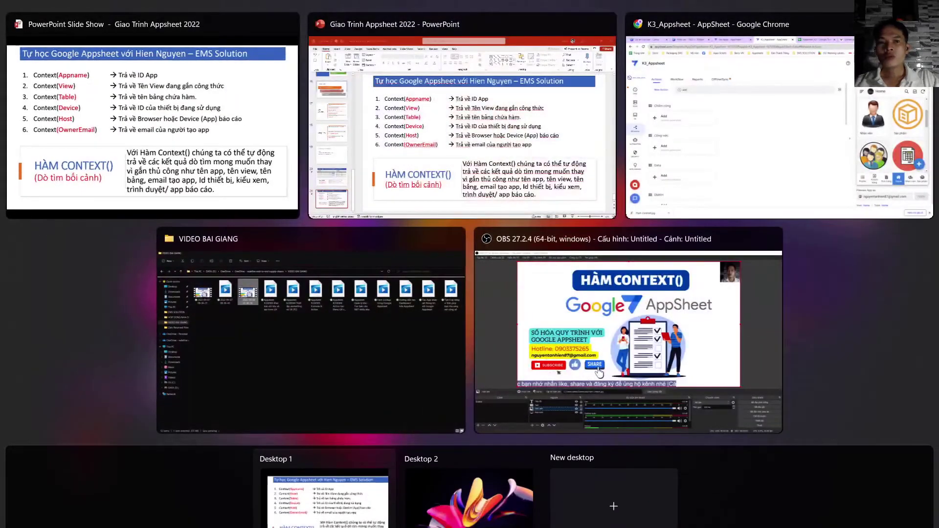
- In the AppSheet editor, list all actions and open order KH5-0001's details in the preview
{"action": "left_click", "coordinate": [738, 131]}
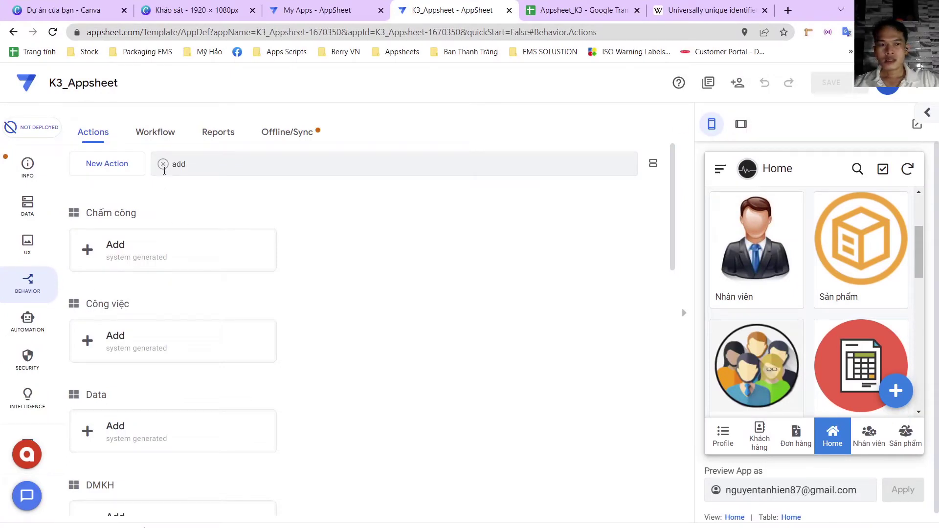
{"action": "left_click", "coordinate": [162, 164]}
{"action": "left_click", "coordinate": [784, 443]}
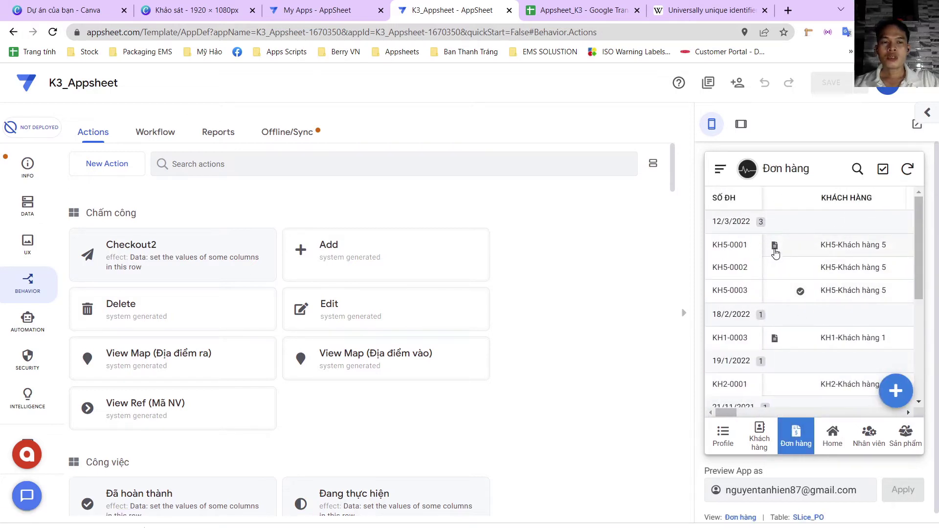
{"action": "left_click", "coordinate": [794, 253]}
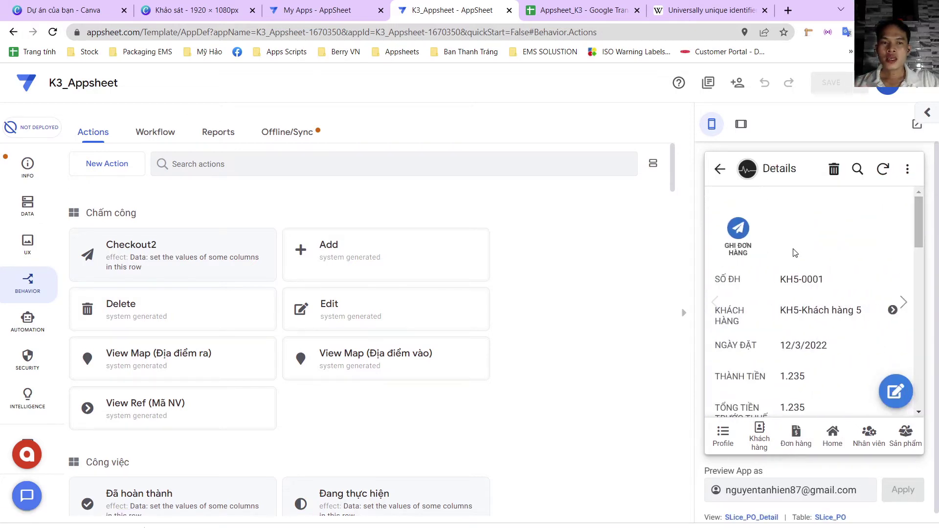
{"action": "scroll", "coordinate": [315, 422], "scroll_direction": "down", "scroll_amount": 3}
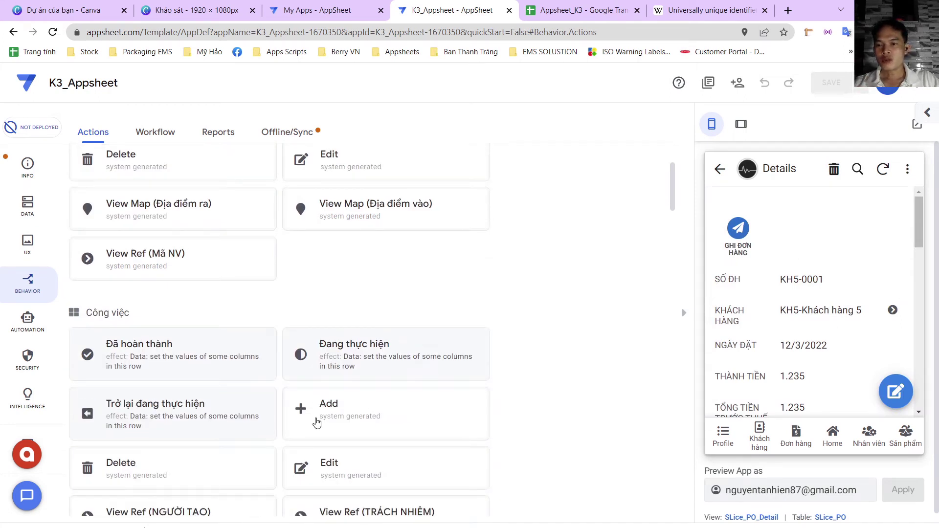
{"action": "scroll", "coordinate": [332, 323], "scroll_direction": "down", "scroll_amount": 2}
{"action": "scroll", "coordinate": [334, 324], "scroll_direction": "down", "scroll_amount": 4}
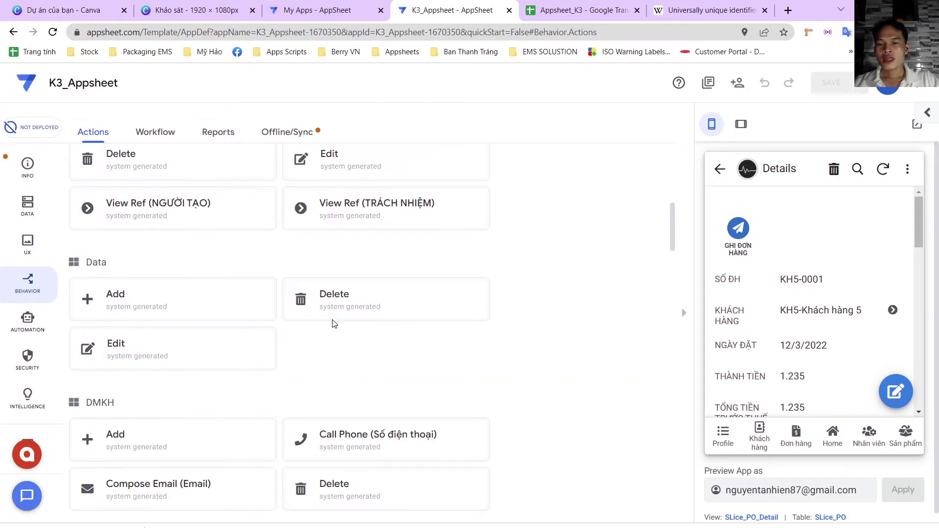
- Check App Properties and select the default app folder path, then go back to the actions list
{"action": "left_click", "coordinate": [27, 164]}
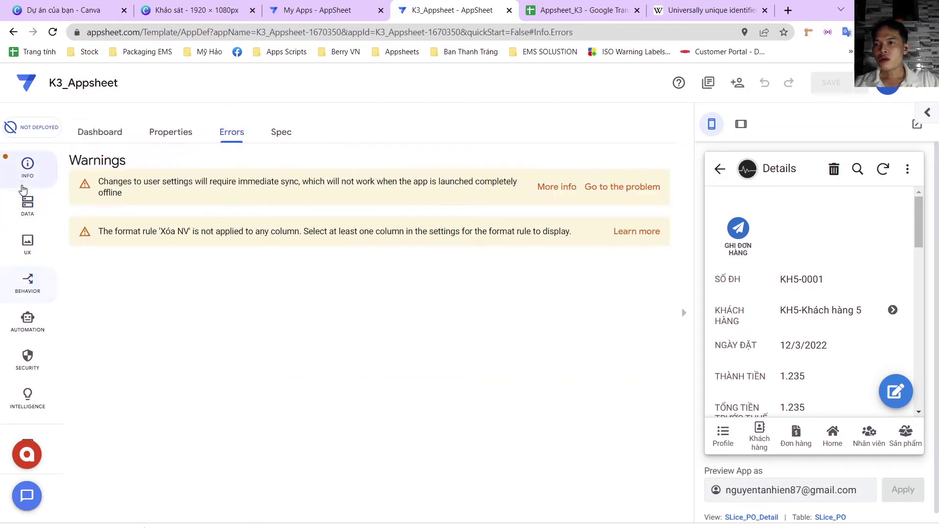
{"action": "left_click", "coordinate": [148, 141]}
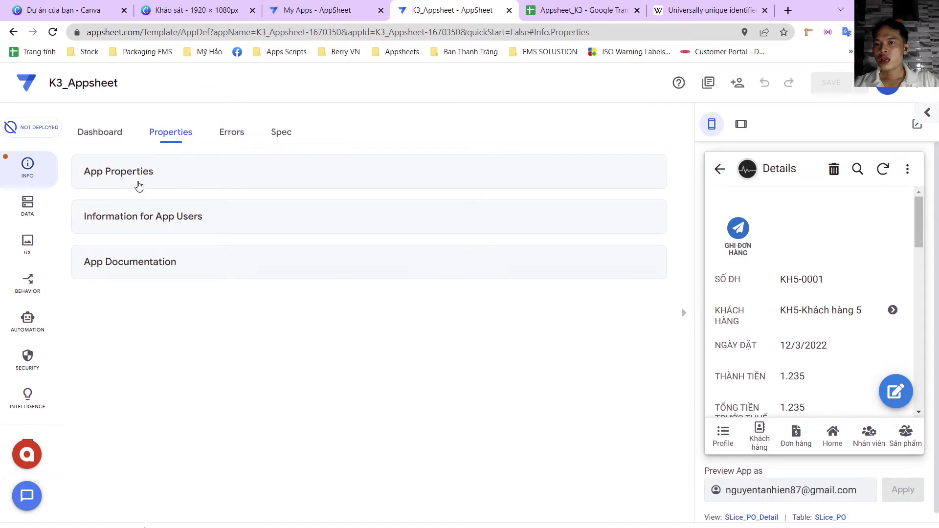
{"action": "scroll", "coordinate": [138, 185], "scroll_direction": "down", "scroll_amount": 3}
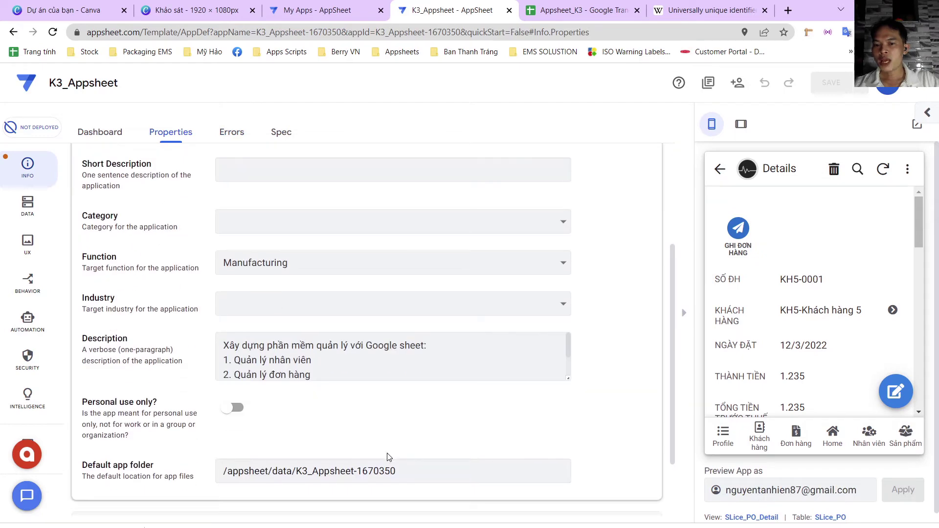
{"action": "left_click_drag", "start_coordinate": [408, 466], "coordinate": [210, 471]}
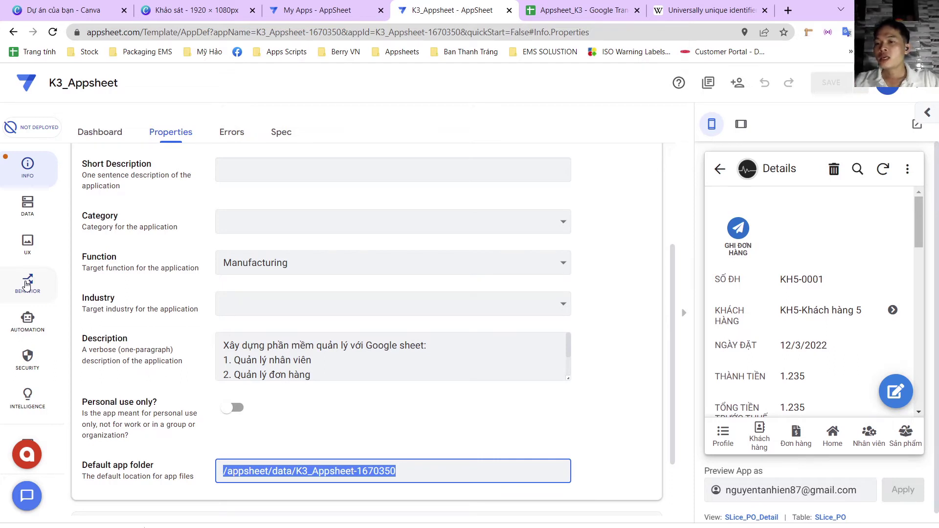
{"action": "left_click", "coordinate": [27, 286]}
- Search the actions for 'ghi' to find the Ghi đơn hàng action
{"action": "double_click", "coordinate": [234, 174]}
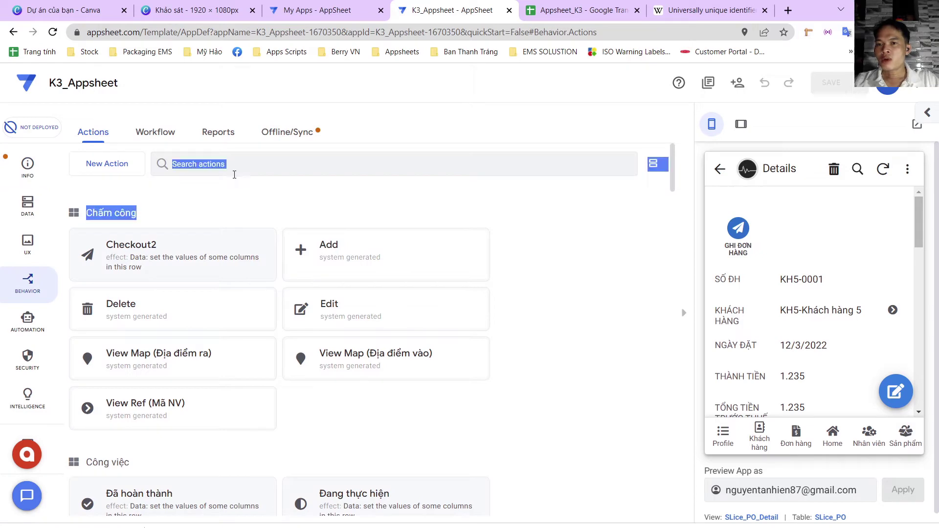
{"action": "left_click", "coordinate": [246, 162]}
{"action": "type", "text": "g"}
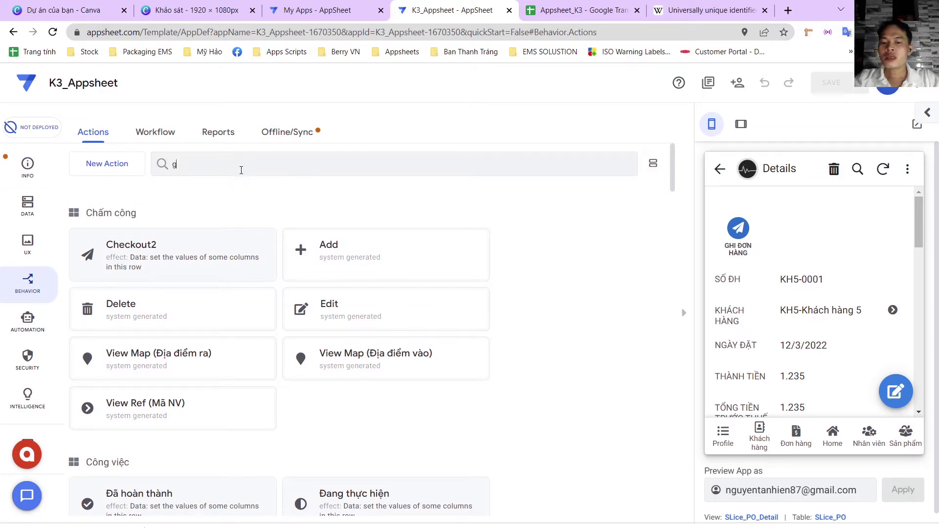
{"action": "type", "text": "hi"}
{"action": "scroll", "coordinate": [372, 407], "scroll_direction": "down", "scroll_amount": 2}
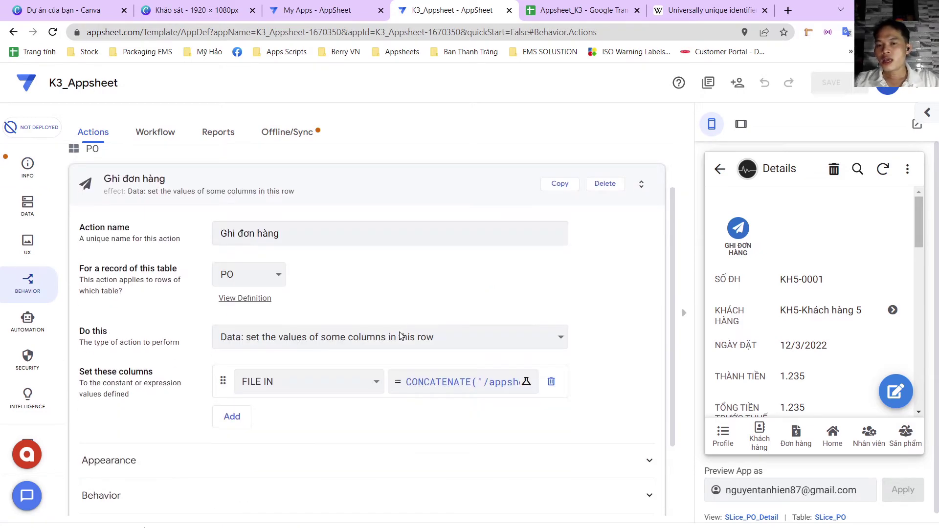
- Remove the leading slash so the FILE IN path starts with appsheet/data/, and save it
{"action": "left_click", "coordinate": [445, 384]}
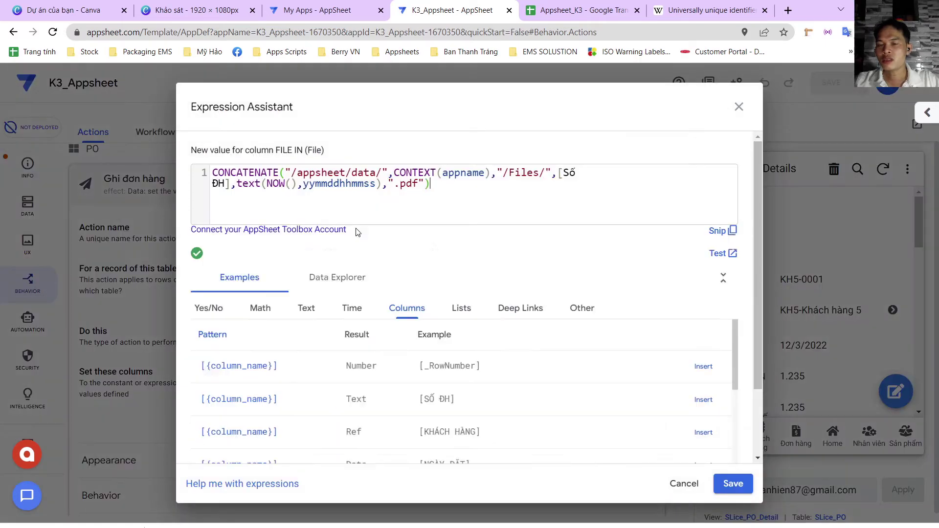
{"action": "left_click", "coordinate": [298, 174]}
{"action": "key", "text": "BackSpace"}
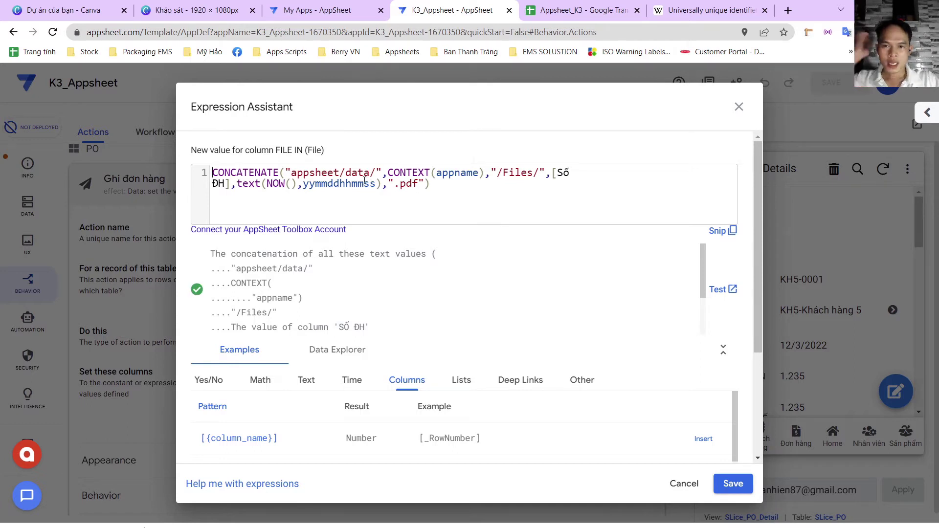
{"action": "left_click_drag", "start_coordinate": [388, 172], "coordinate": [485, 175]}
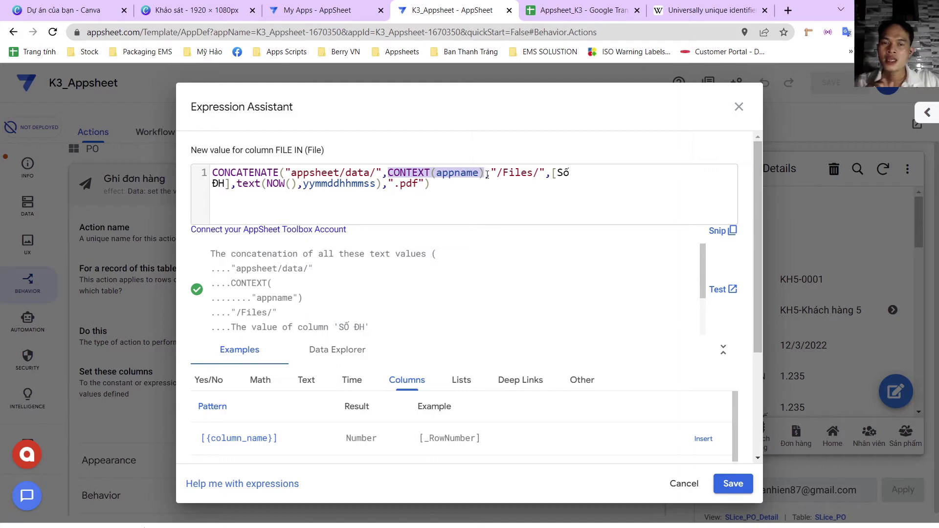
{"action": "left_click", "coordinate": [506, 174]}
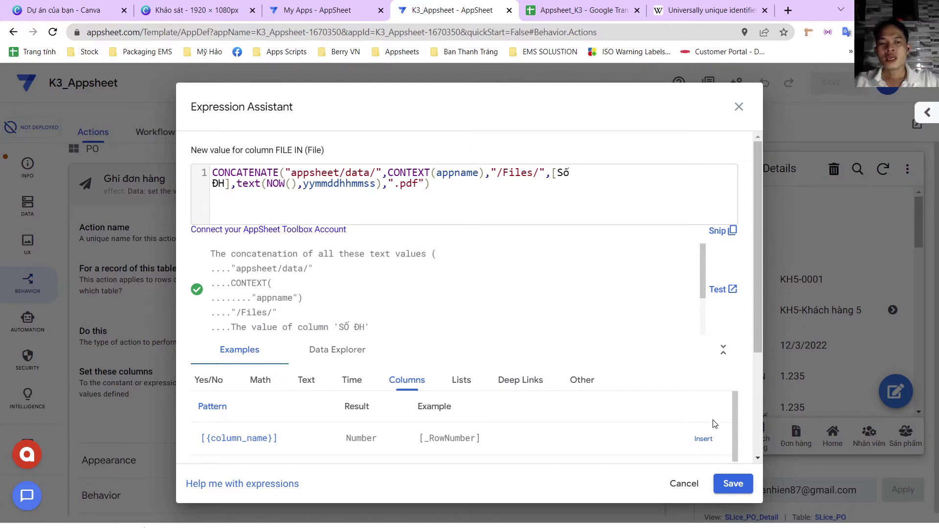
{"action": "left_click", "coordinate": [729, 484]}
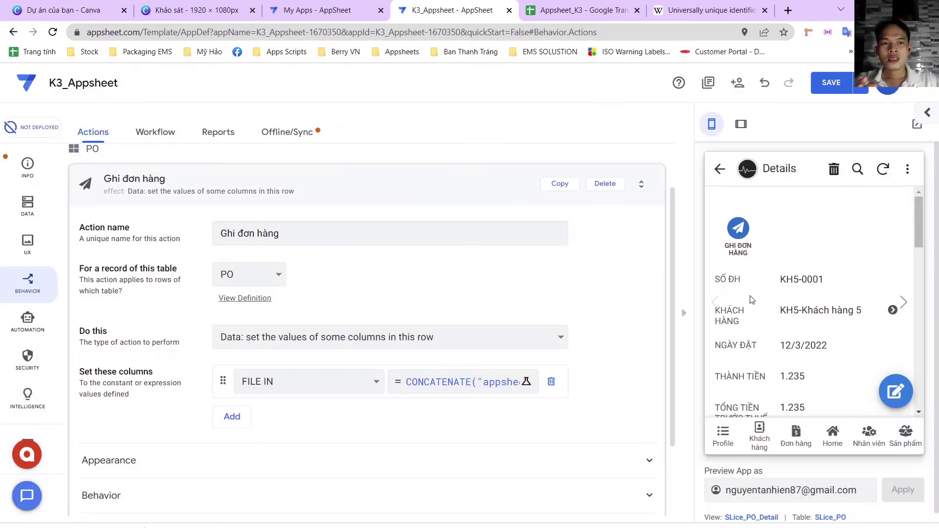
- Run the Ghi đơn hàng action in the preview and save the app changes
{"action": "left_click", "coordinate": [739, 230]}
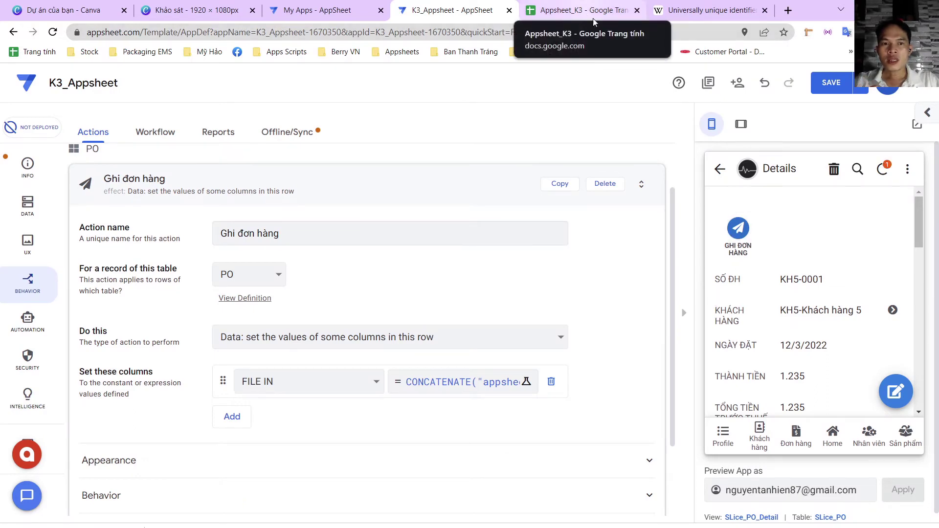
{"action": "left_click", "coordinate": [827, 83]}
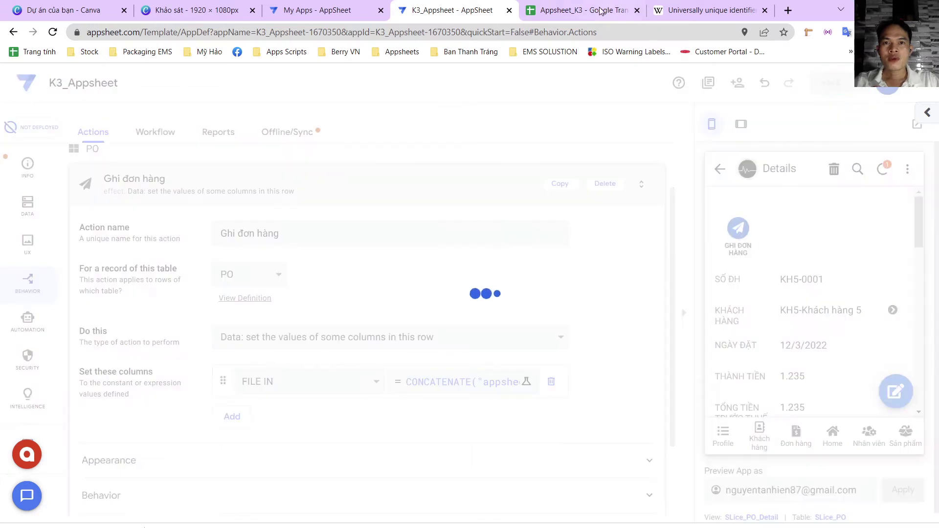
{"action": "left_click", "coordinate": [580, 6]}
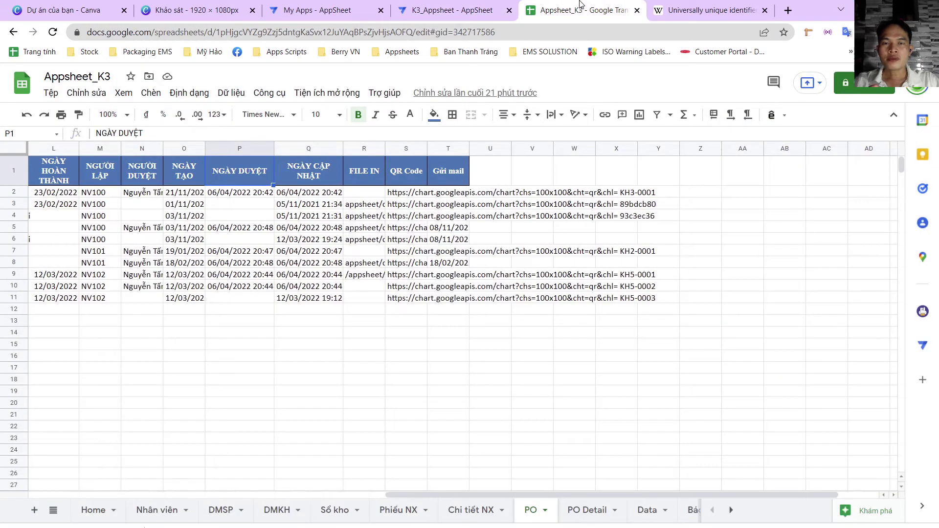
{"action": "left_click", "coordinate": [448, 8]}
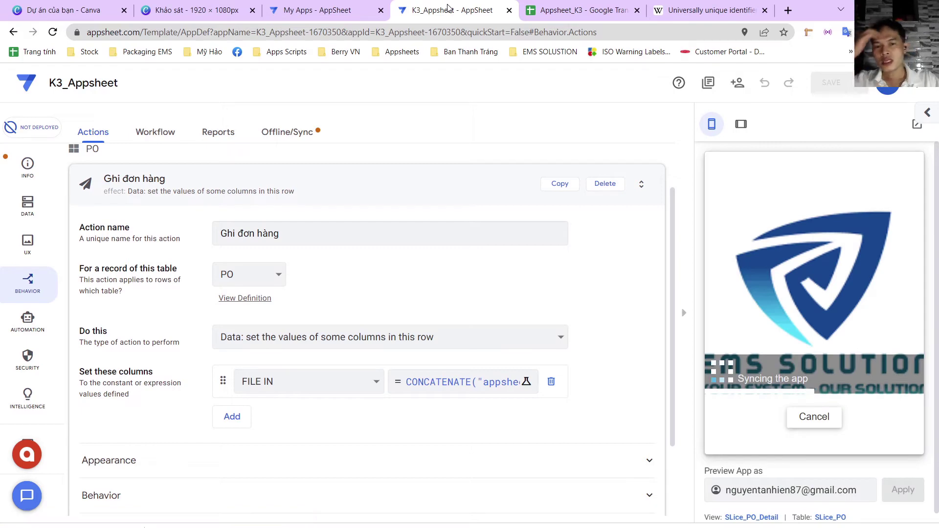
- Inspect the FILE IN path in PO sheet cell R8, selecting its app ID part
{"action": "left_click", "coordinate": [577, 8]}
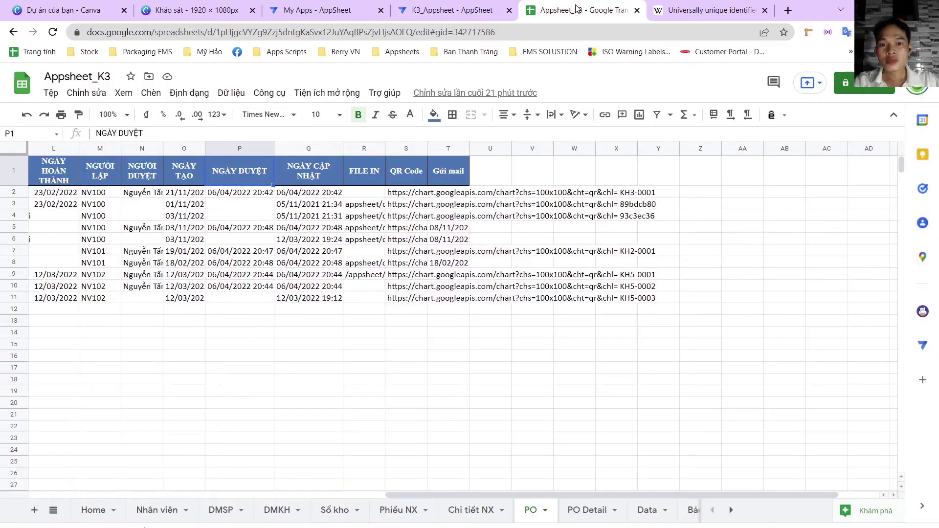
{"action": "left_click", "coordinate": [355, 267]}
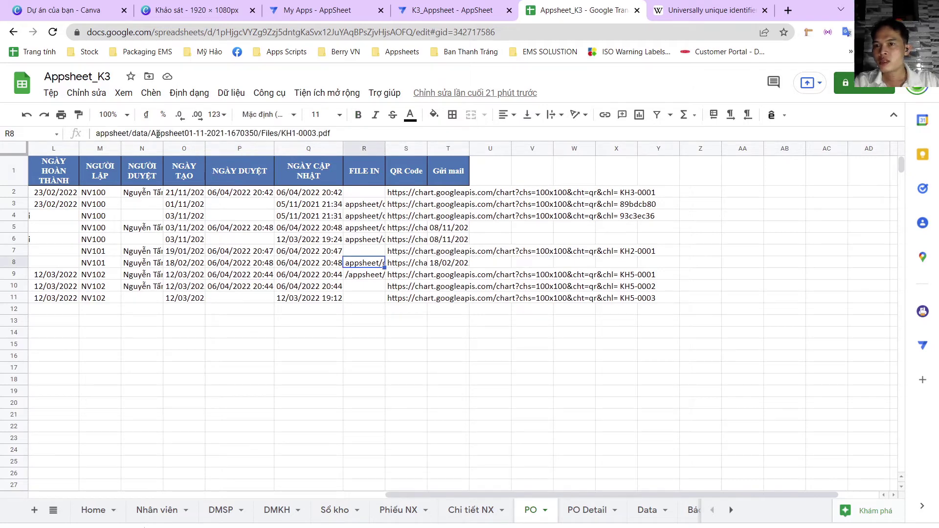
{"action": "left_click_drag", "start_coordinate": [152, 133], "coordinate": [258, 138]}
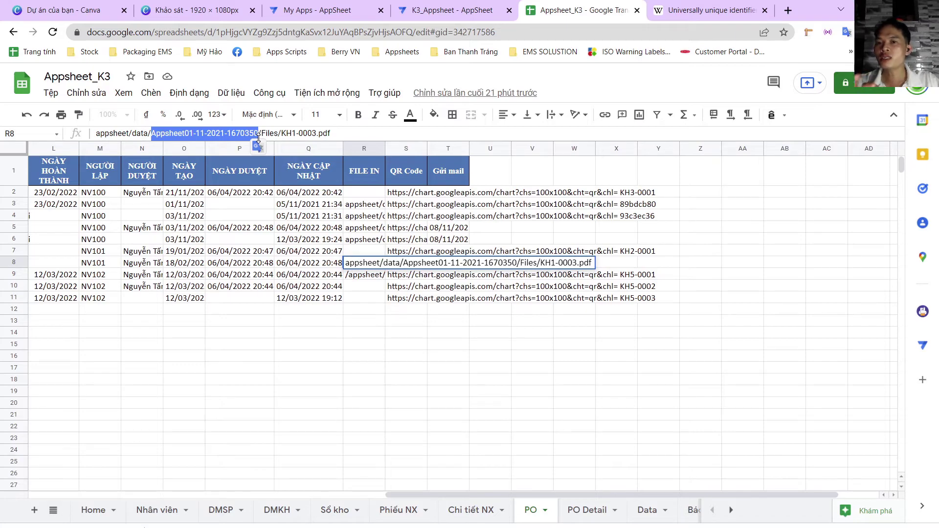
{"action": "left_click", "coordinate": [469, 6]}
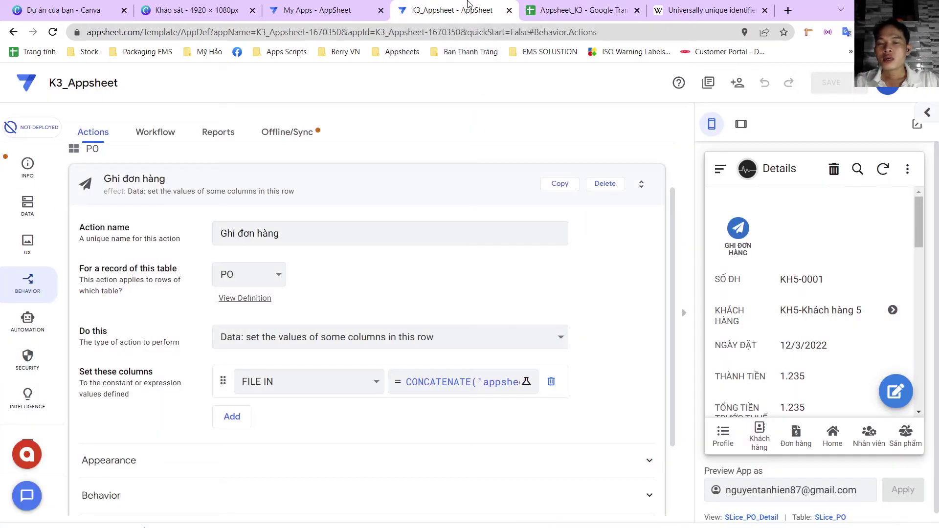
{"action": "key", "text": "super+Tab"}
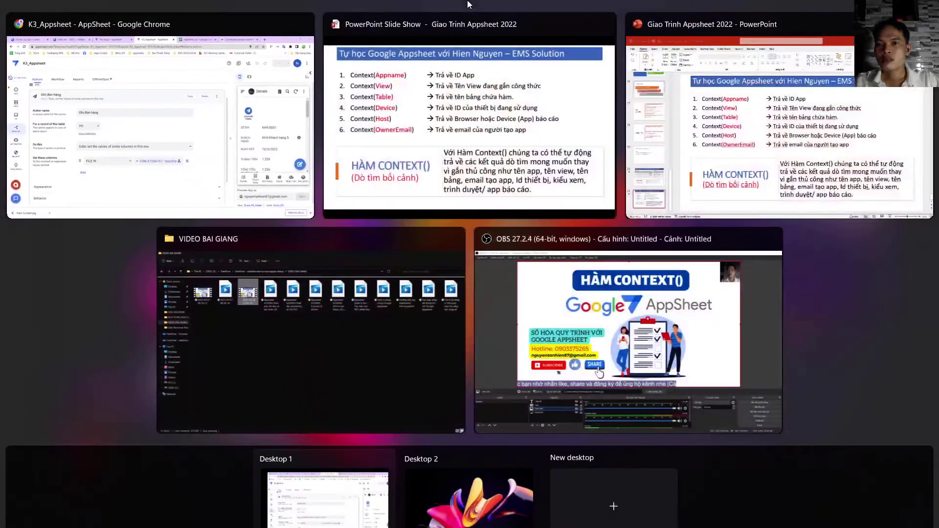
{"action": "left_click", "coordinate": [488, 123]}
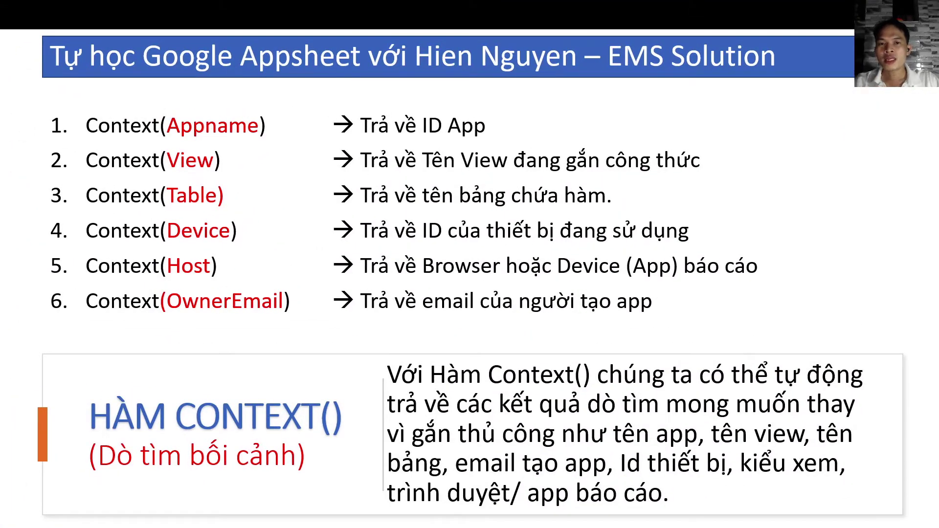
{"action": "key", "text": "super+Tab"}
{"action": "left_click", "coordinate": [478, 121]}
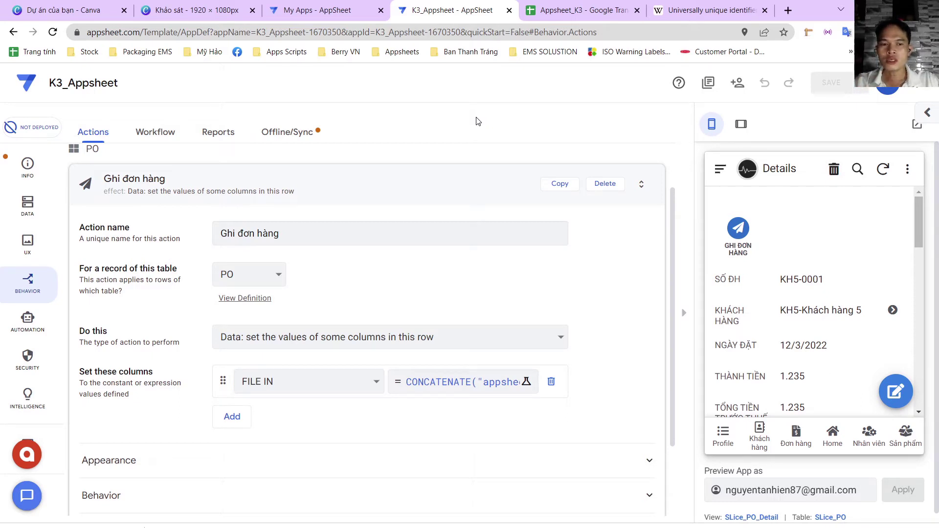
- Open the preview's Profile view to see the OPEN FILE and CHECKIN action buttons
{"action": "left_click", "coordinate": [720, 432]}
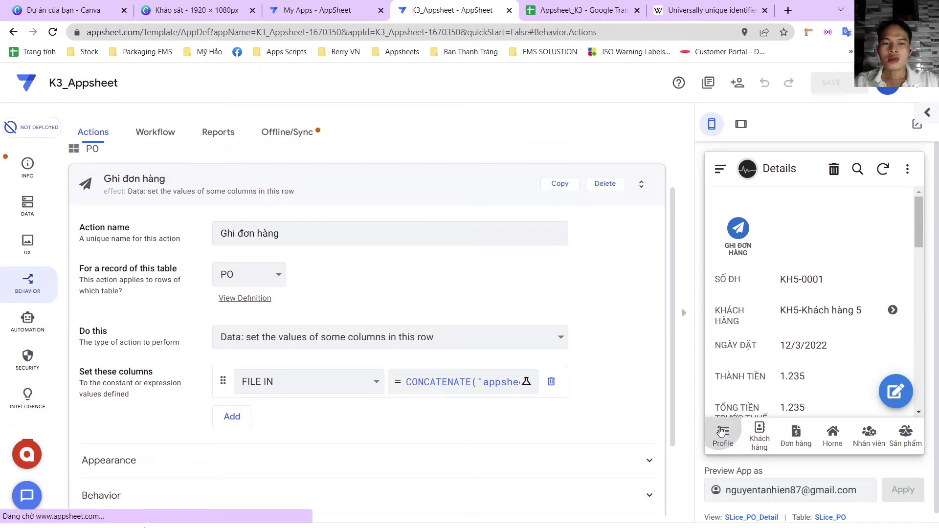
{"action": "scroll", "coordinate": [792, 283], "scroll_direction": "down", "scroll_amount": 3}
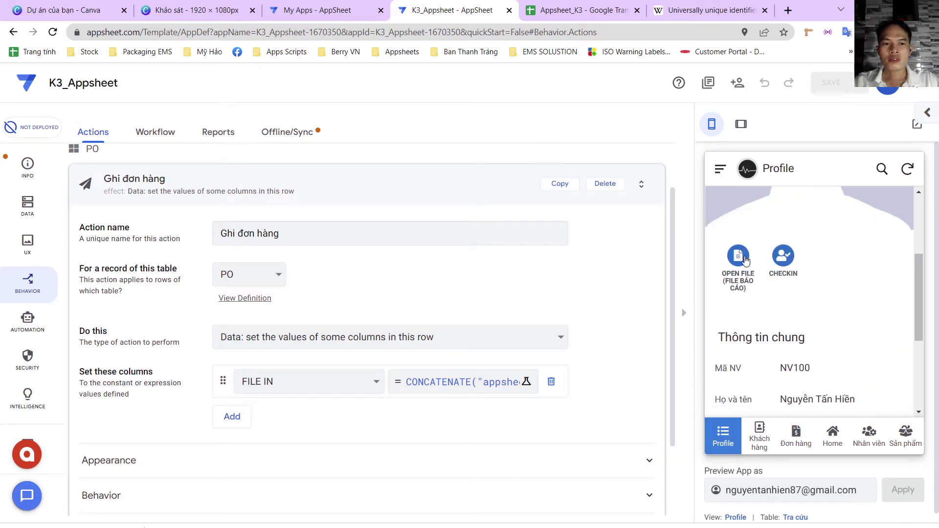
{"action": "scroll", "coordinate": [775, 356], "scroll_direction": "down", "scroll_amount": 4}
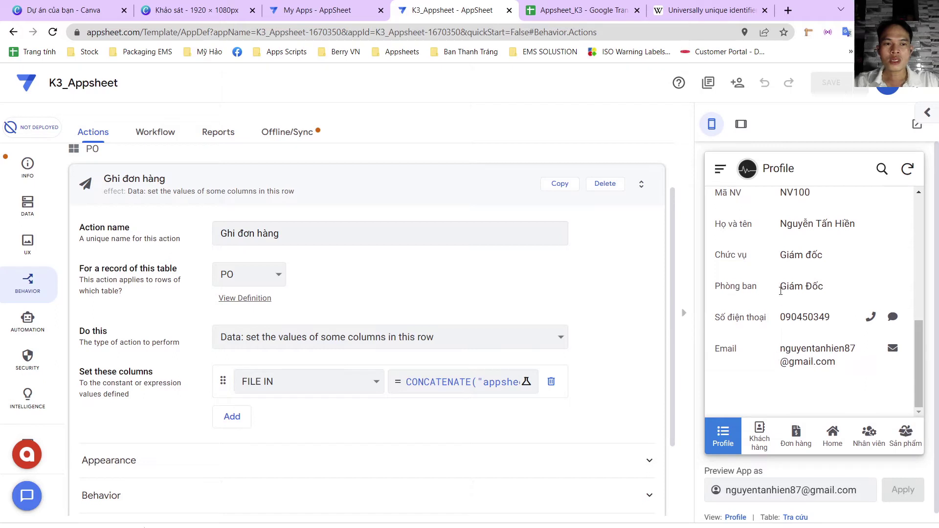
{"action": "scroll", "coordinate": [780, 294], "scroll_direction": "up", "scroll_amount": 3}
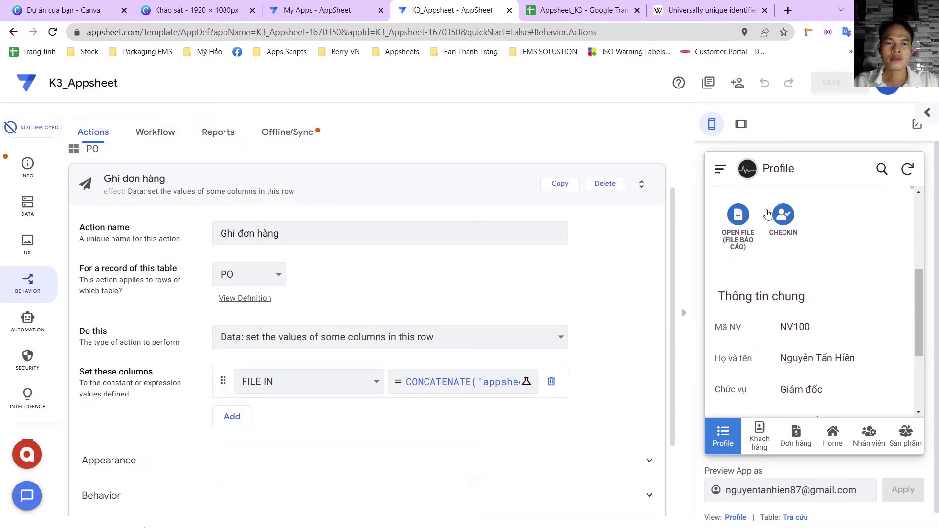
{"action": "scroll", "coordinate": [766, 281], "scroll_direction": "up", "scroll_amount": 1}
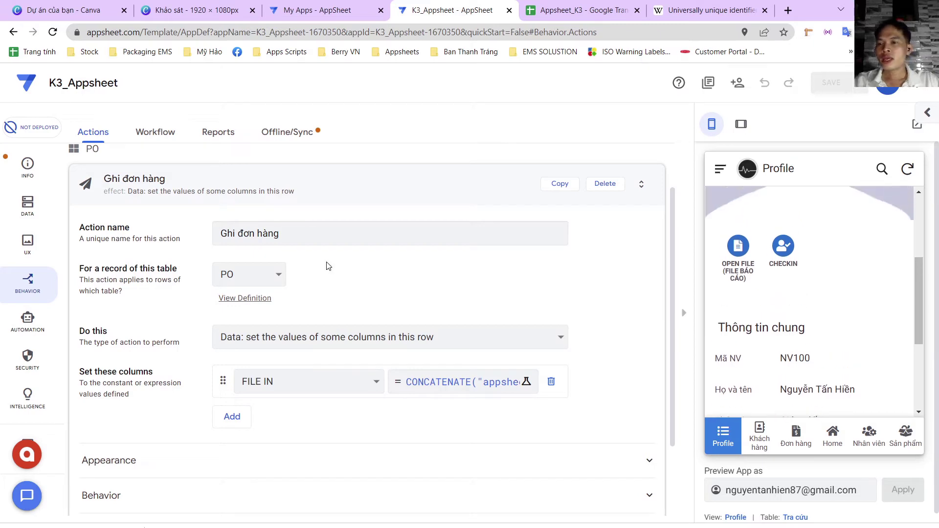
{"action": "scroll", "coordinate": [95, 298], "scroll_direction": "up", "scroll_amount": 2}
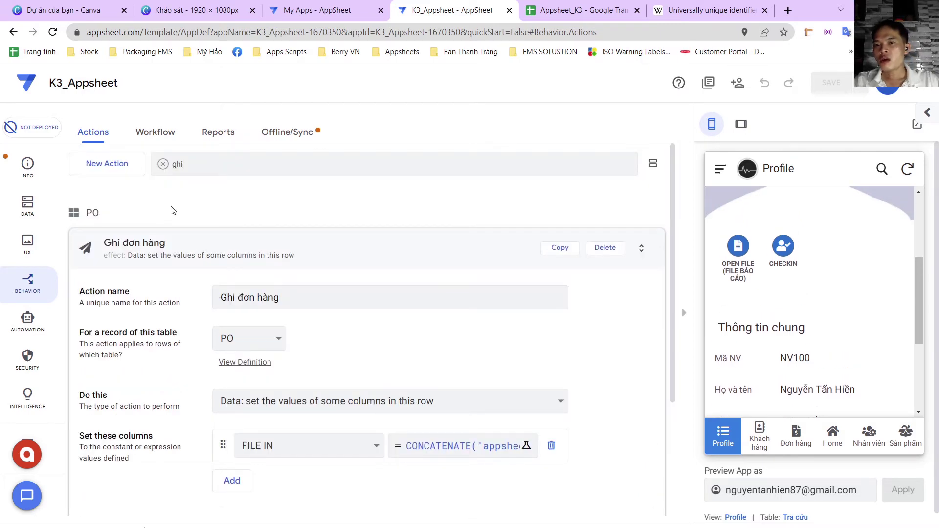
- Find the Open File (File báo cáo) action and expand its Behavior settings
{"action": "key", "text": "BackSpace"}
{"action": "key", "text": "BackSpace"}
{"action": "key", "text": "BackSpace"}
{"action": "type", "text": "op"}
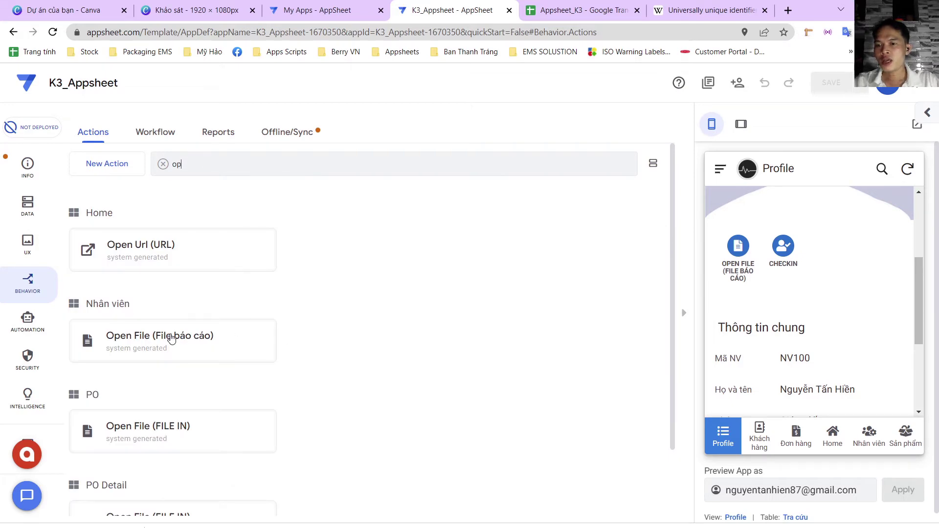
{"action": "left_click", "coordinate": [171, 338]}
{"action": "scroll", "coordinate": [171, 335], "scroll_direction": "down", "scroll_amount": 3}
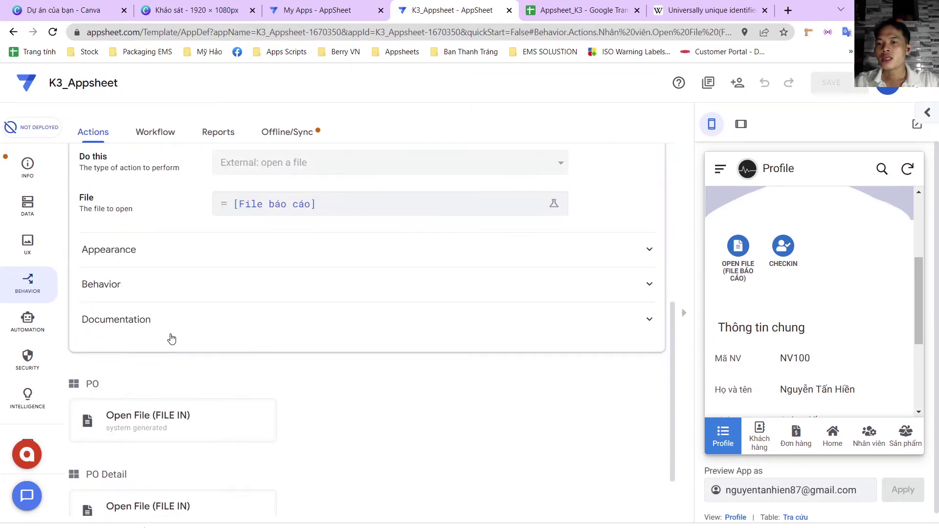
{"action": "left_click", "coordinate": [170, 284]}
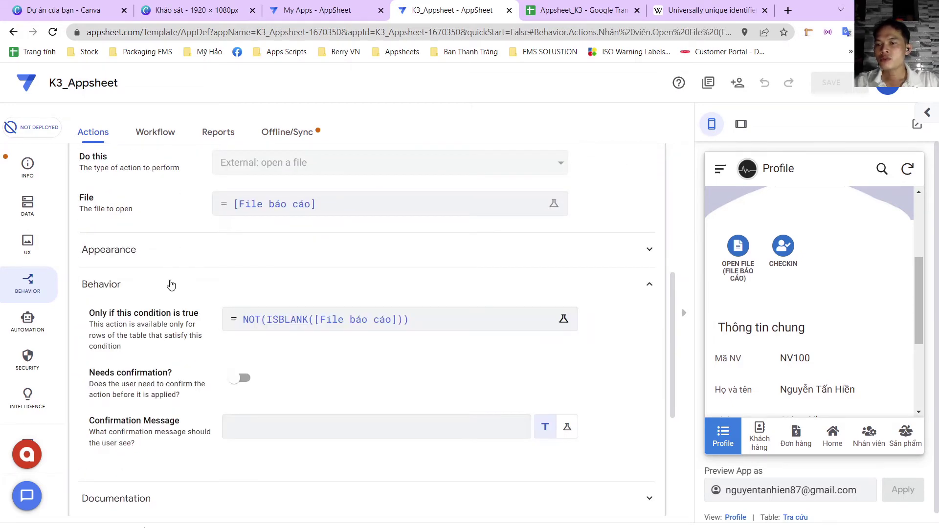
- Start wrapping its condition in and(context(view)="Tra cứu_Details", …) in the Expression Assistant
{"action": "left_click", "coordinate": [268, 332]}
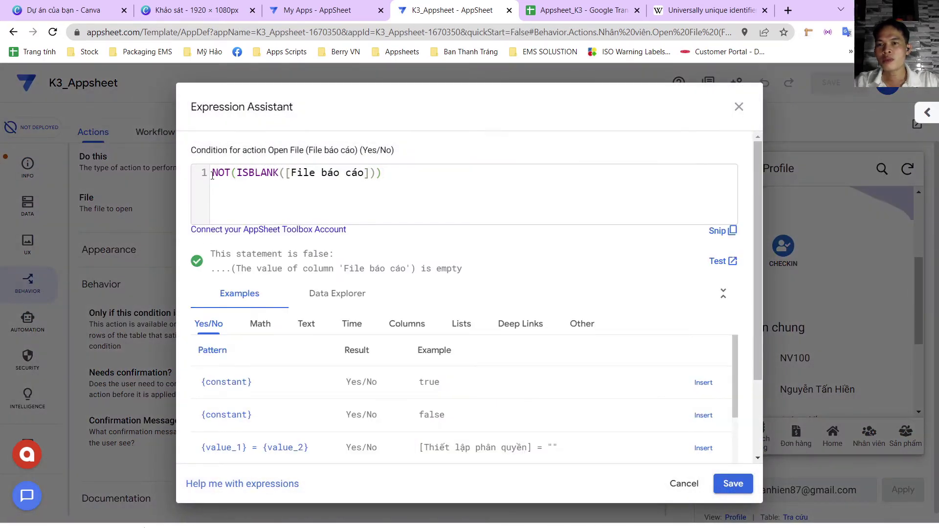
{"action": "type", "text": "an"}
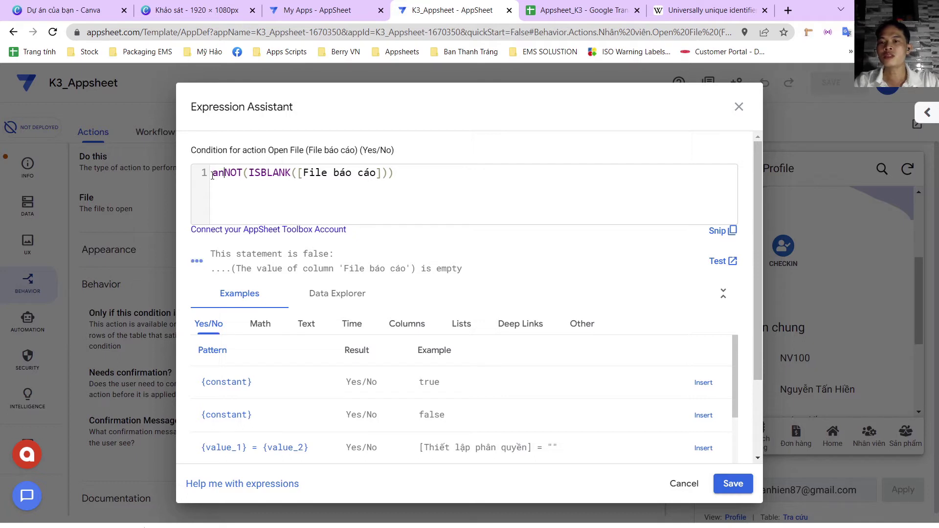
{"action": "type", "text": "d(c"}
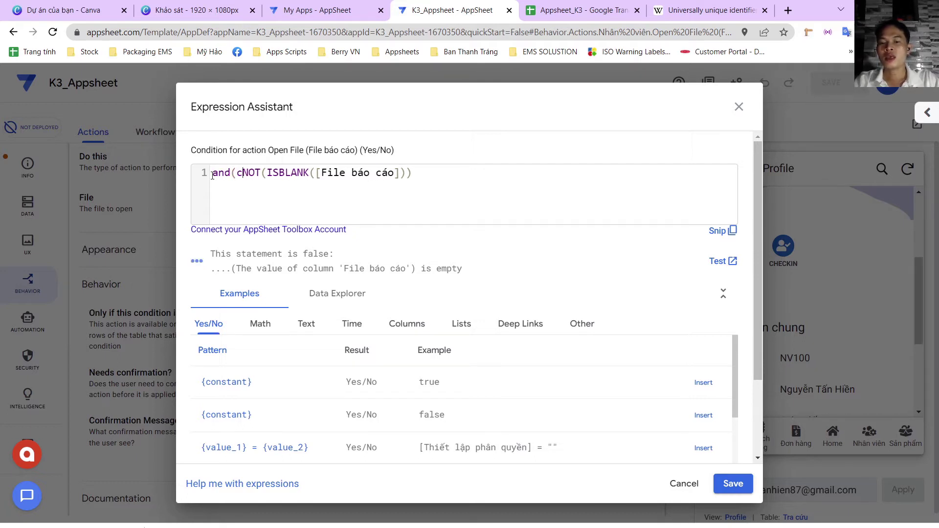
{"action": "type", "text": "ontext("}
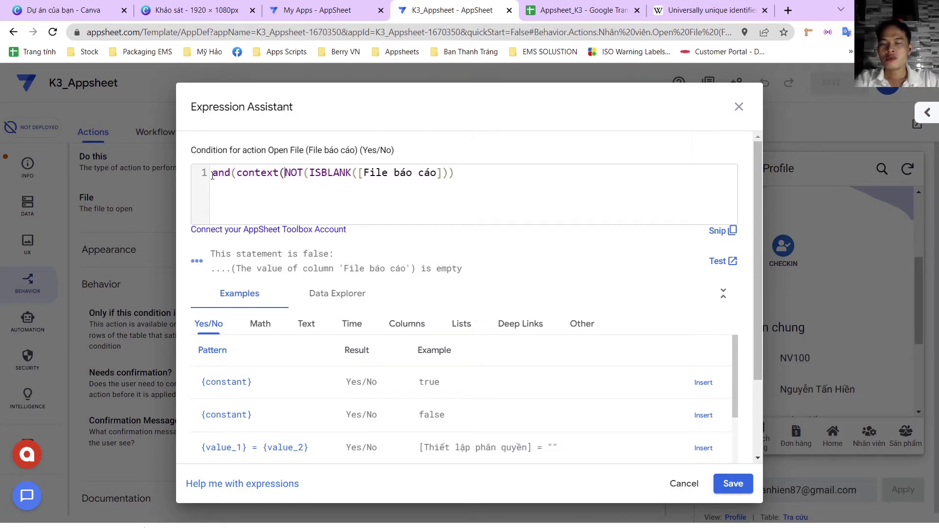
{"action": "type", "text": "view"}
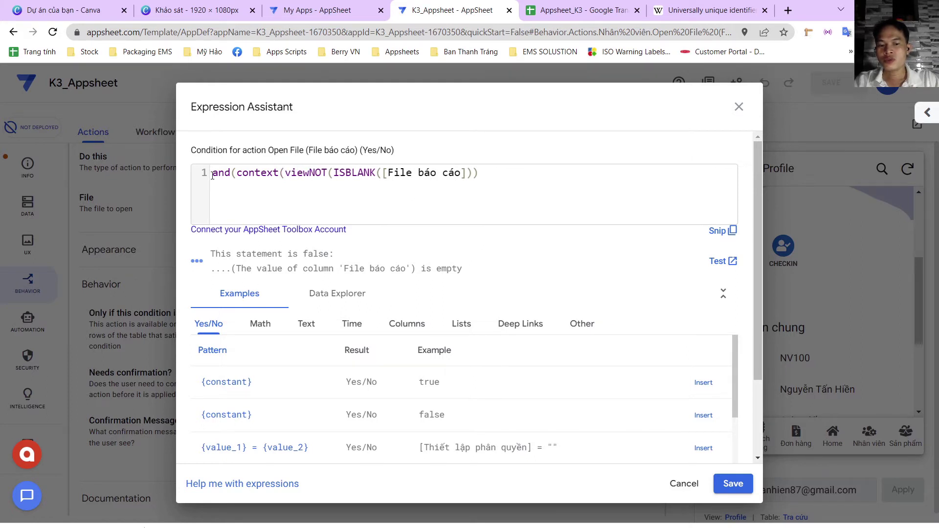
{"action": "type", "text": ")"}
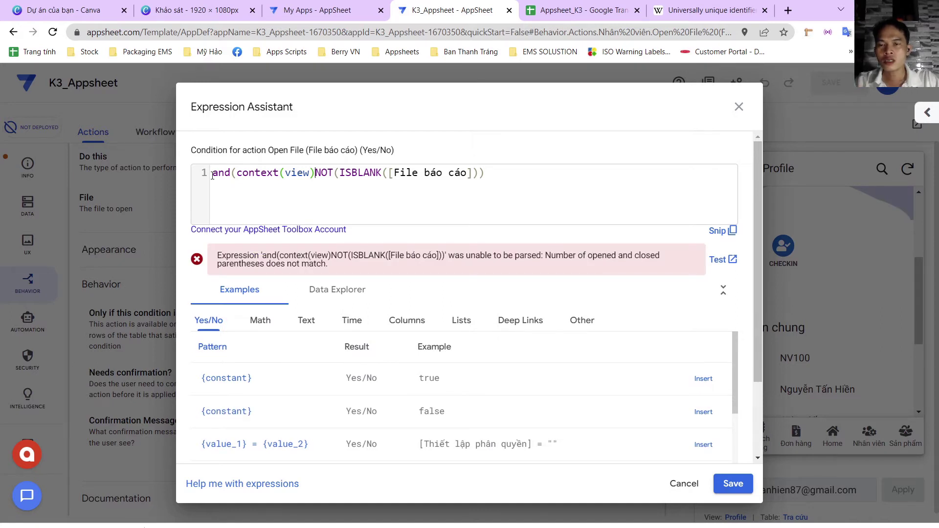
{"action": "type", "text": "="}
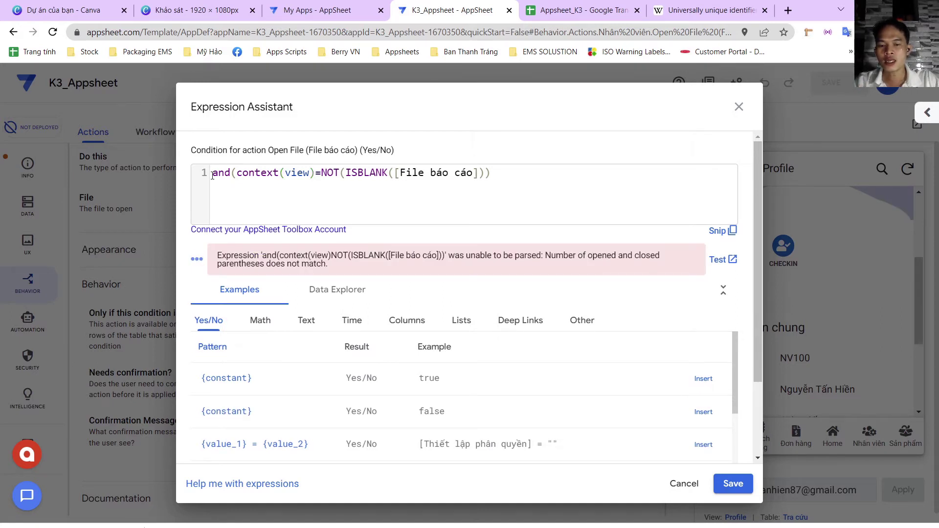
{"action": "type", "text": "\"Tra cứu"}
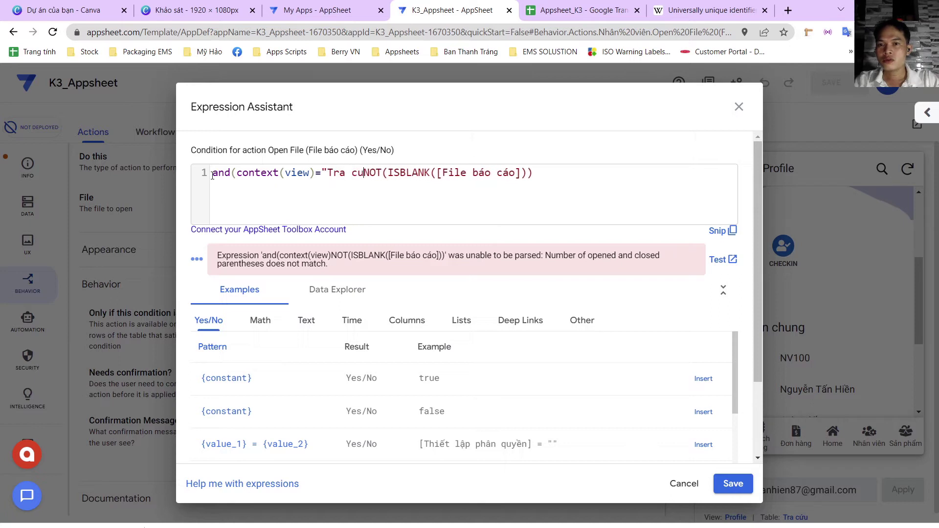
{"action": "type", "text": "_Detai"}
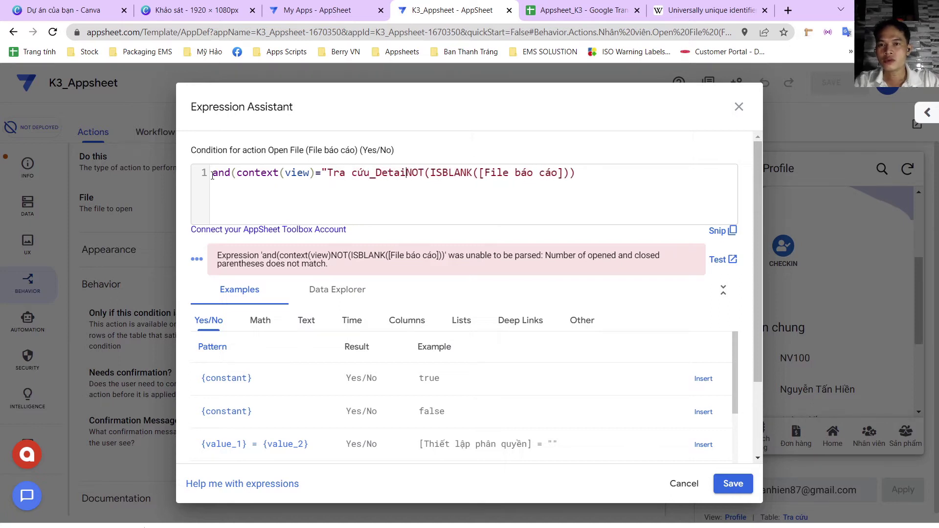
{"action": "type", "text": "ls\""}
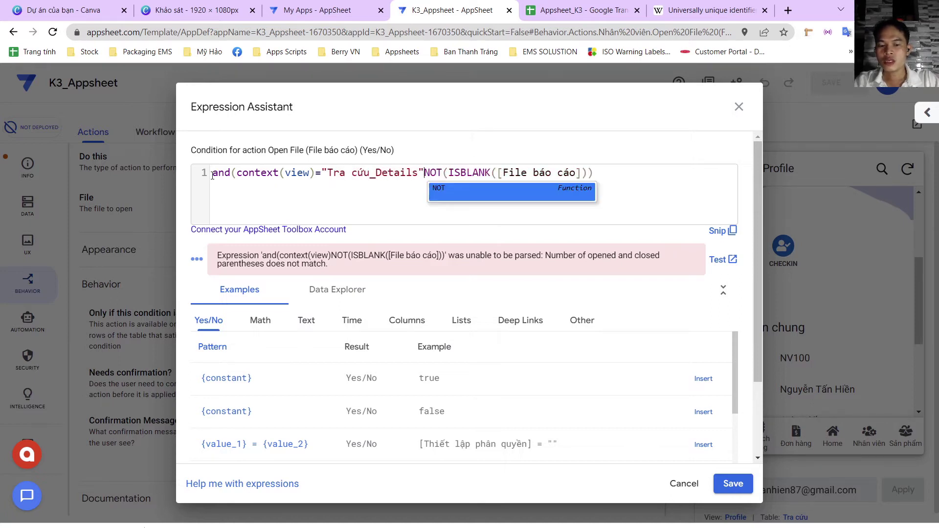
{"action": "type", "text": "), "}
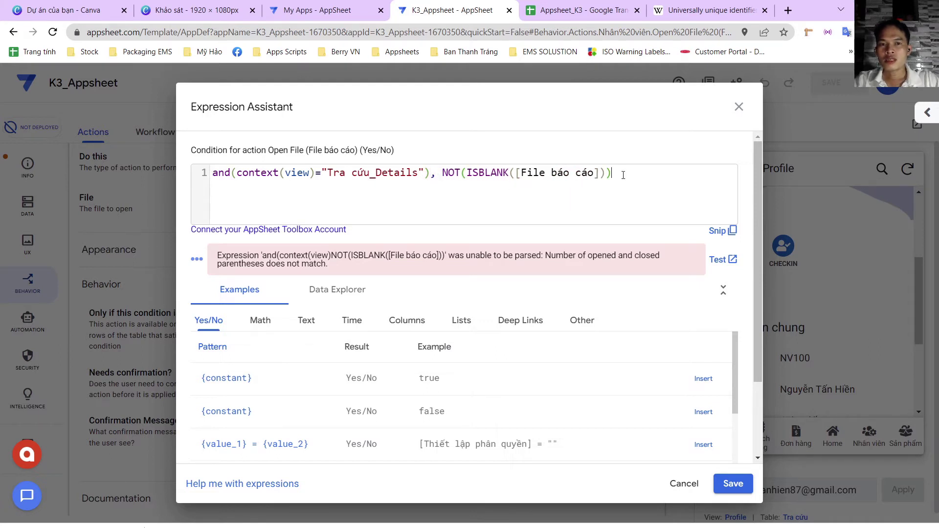
{"action": "type", "text": ")"}
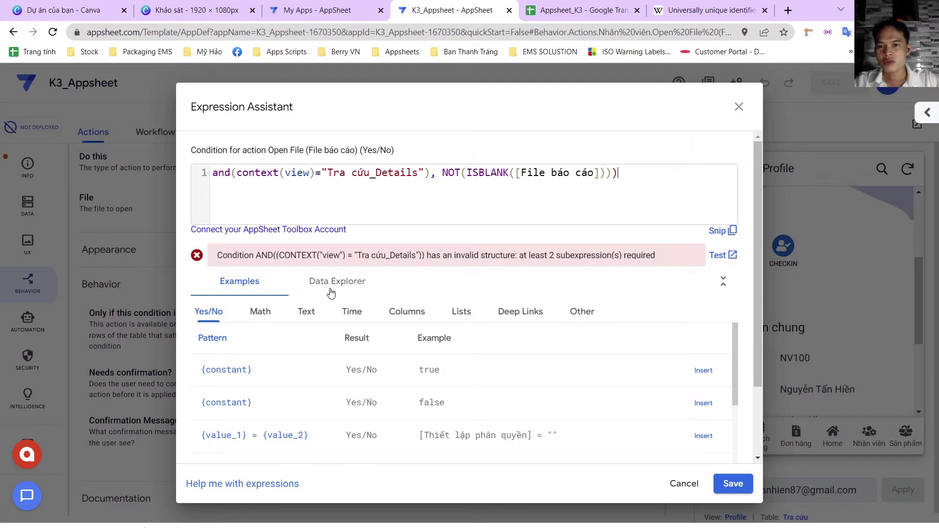
- Browse the app's tables, the CONTEXT reference notes and the list of view names
{"action": "left_click", "coordinate": [330, 292]}
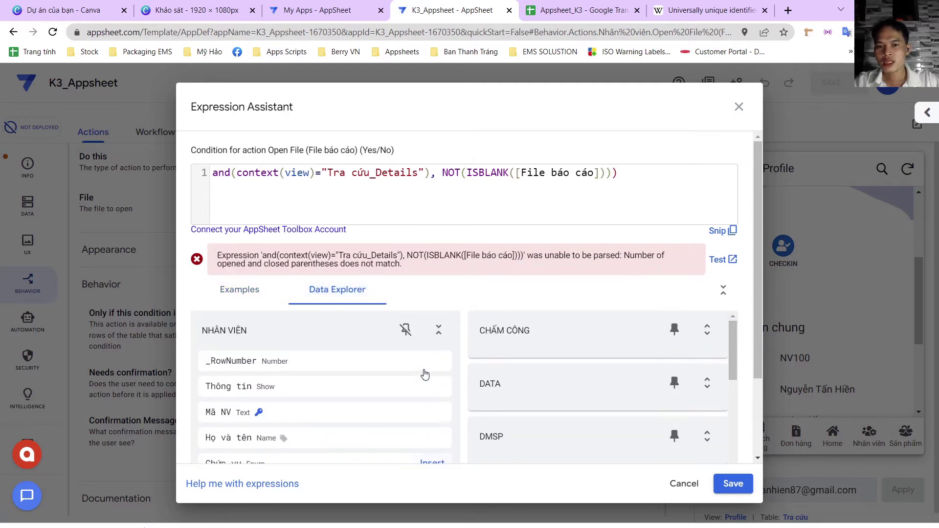
{"action": "scroll", "coordinate": [424, 374], "scroll_direction": "down", "scroll_amount": 3}
{"action": "scroll", "coordinate": [425, 375], "scroll_direction": "down", "scroll_amount": 1}
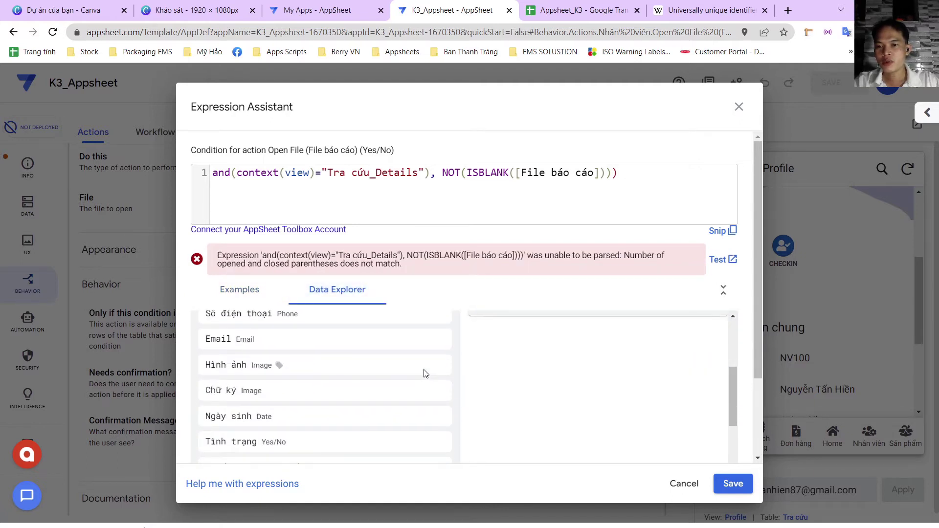
{"action": "scroll", "coordinate": [425, 373], "scroll_direction": "down", "scroll_amount": 1}
{"action": "scroll", "coordinate": [425, 374], "scroll_direction": "down", "scroll_amount": 3}
{"action": "scroll", "coordinate": [424, 374], "scroll_direction": "down", "scroll_amount": 3}
{"action": "scroll", "coordinate": [425, 374], "scroll_direction": "up", "scroll_amount": 1}
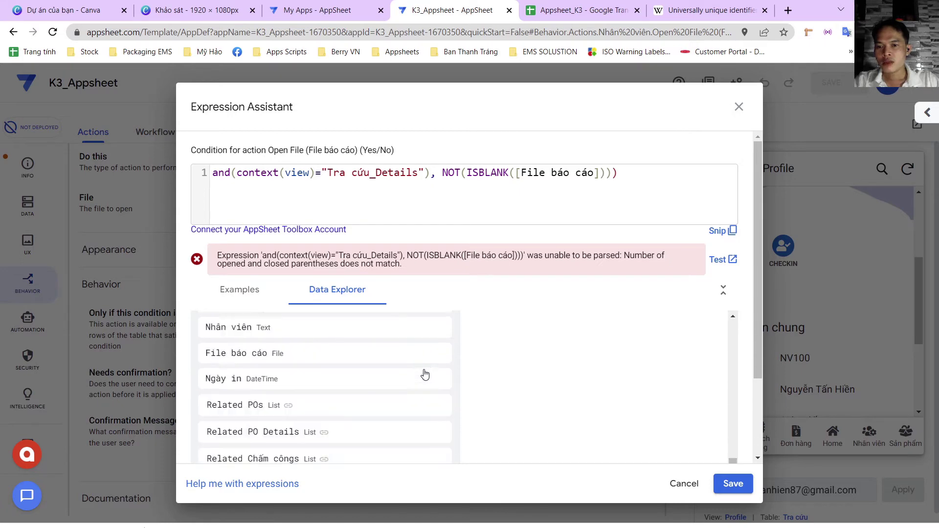
{"action": "scroll", "coordinate": [424, 374], "scroll_direction": "down", "scroll_amount": 5}
{"action": "scroll", "coordinate": [425, 375], "scroll_direction": "down", "scroll_amount": 2}
{"action": "scroll", "coordinate": [424, 374], "scroll_direction": "up", "scroll_amount": 15}
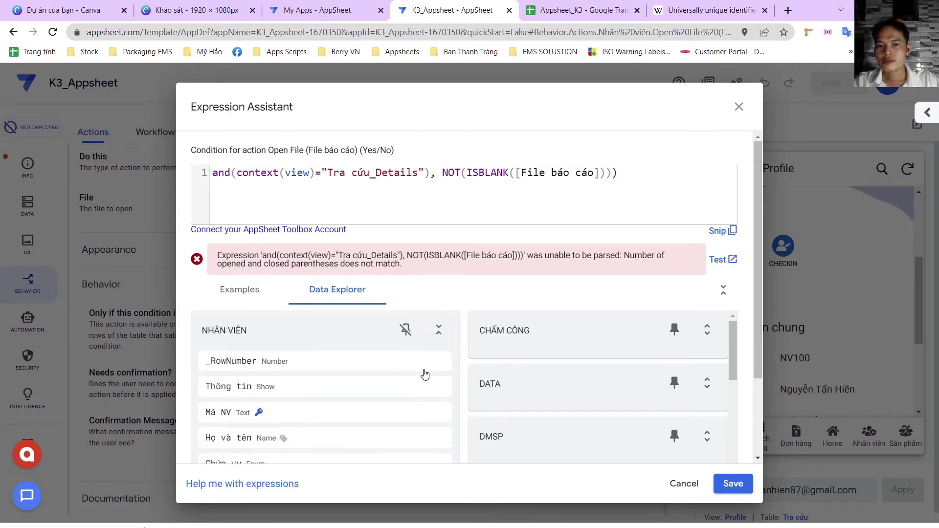
{"action": "left_click", "coordinate": [924, 116]}
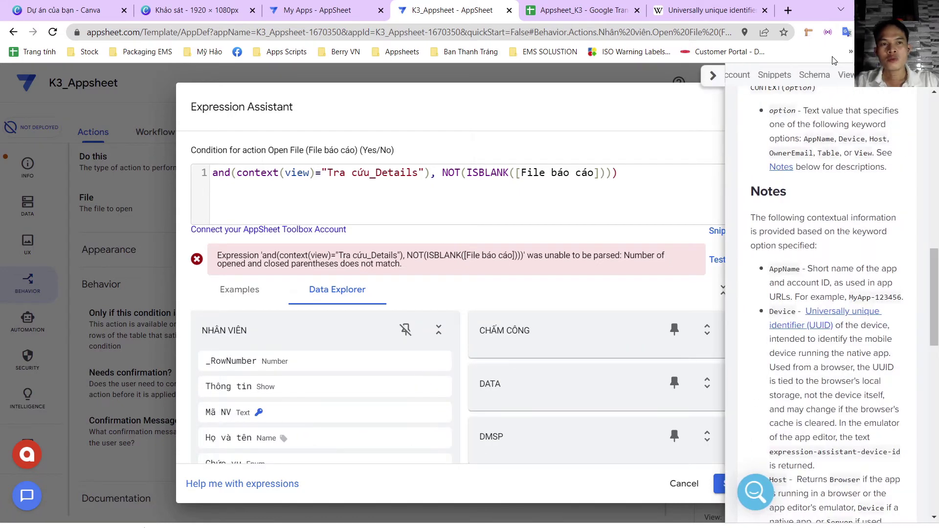
{"action": "left_click", "coordinate": [852, 78]}
{"action": "scroll", "coordinate": [846, 413], "scroll_direction": "down", "scroll_amount": 5}
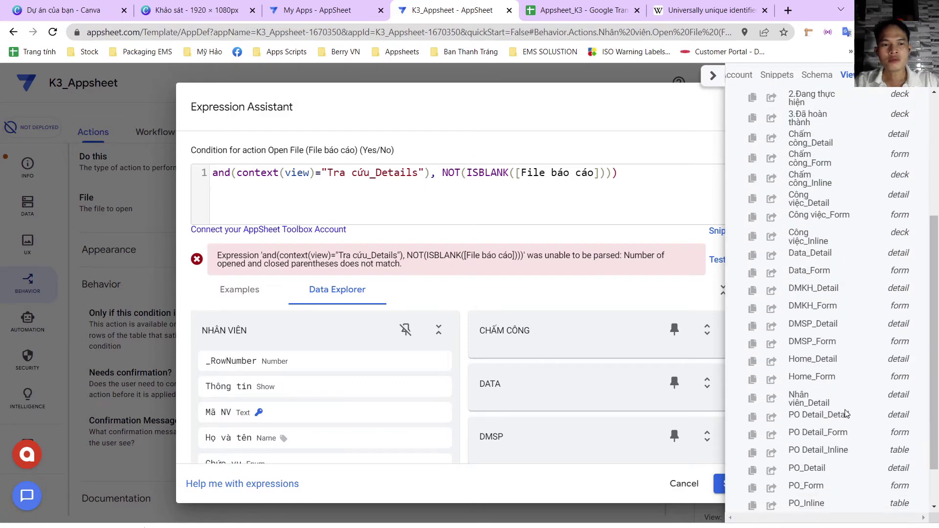
{"action": "scroll", "coordinate": [846, 316], "scroll_direction": "down", "scroll_amount": 2}
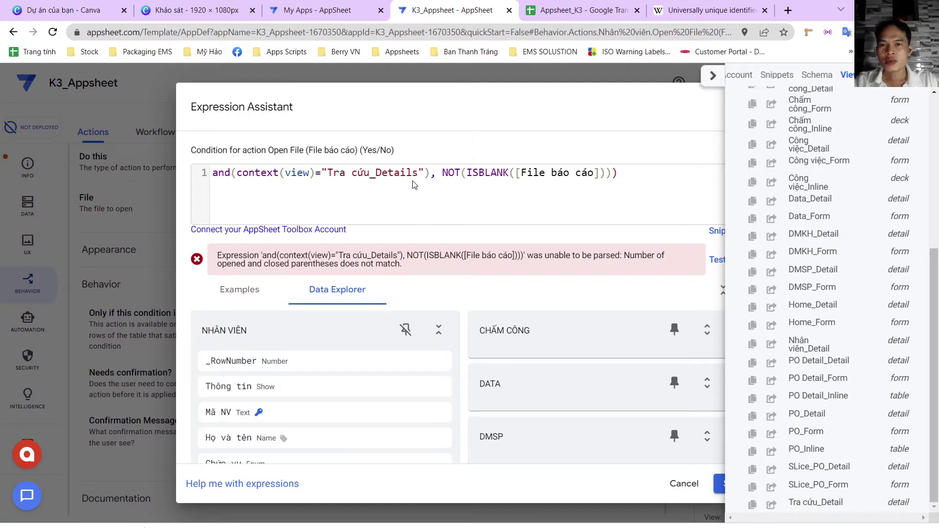
- Replace "Tra cứu_Details" with "Tra cứu_Detail" in the Open File condition
{"action": "left_click_drag", "start_coordinate": [419, 172], "coordinate": [328, 173]}
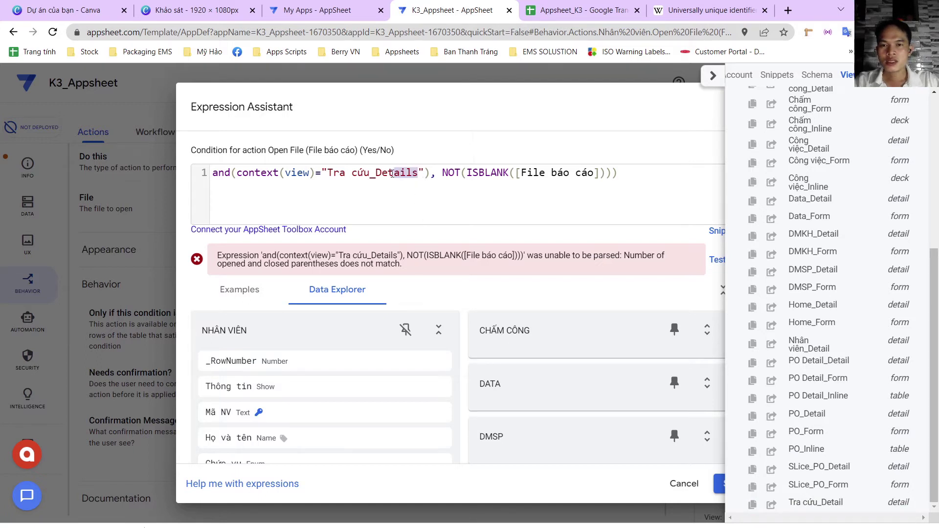
{"action": "type", "text": "Tra cứu_Detail"}
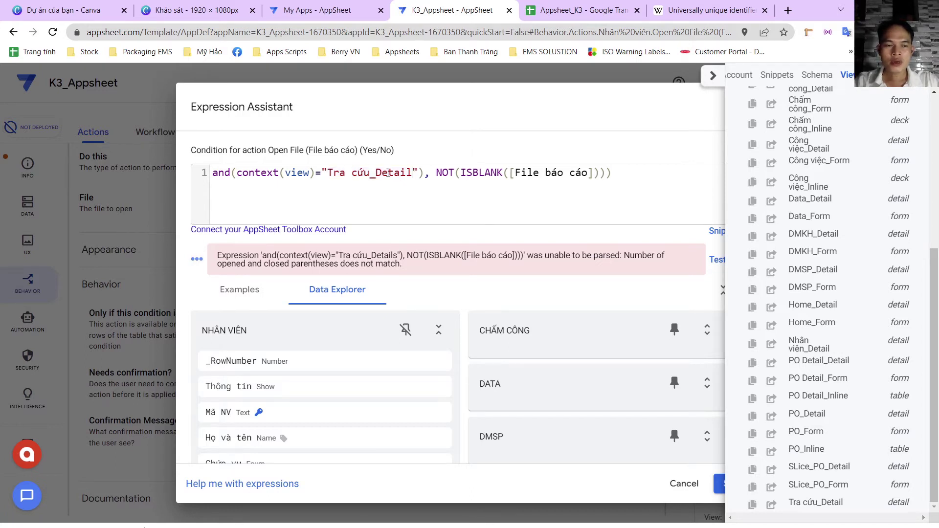
{"action": "left_click", "coordinate": [719, 76]}
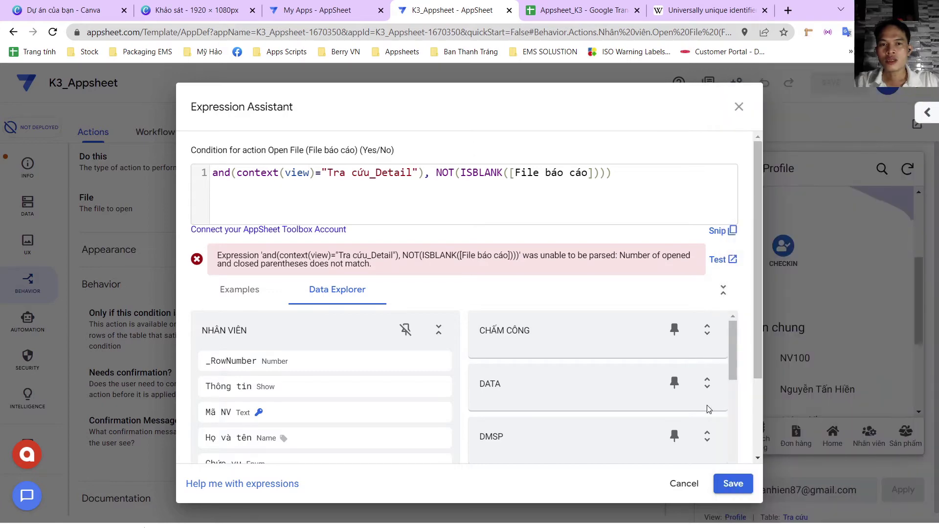
- Save the corrected Open File condition and the app, then check the Profile preview
{"action": "left_click", "coordinate": [729, 485]}
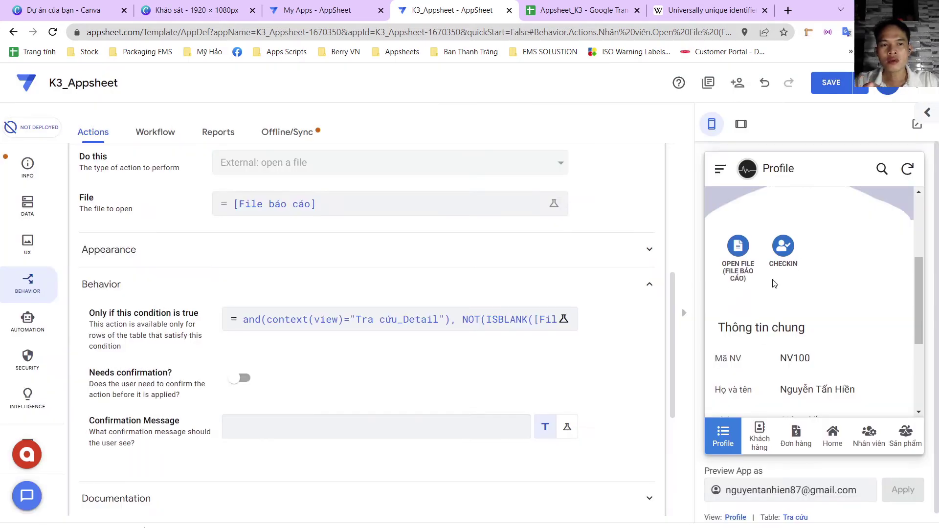
{"action": "left_click", "coordinate": [830, 81]}
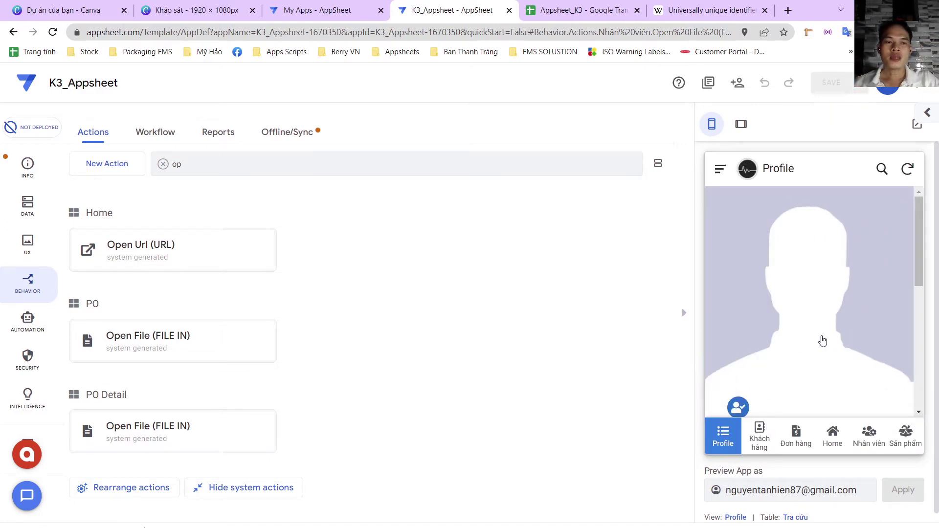
{"action": "scroll", "coordinate": [822, 340], "scroll_direction": "down", "scroll_amount": 3}
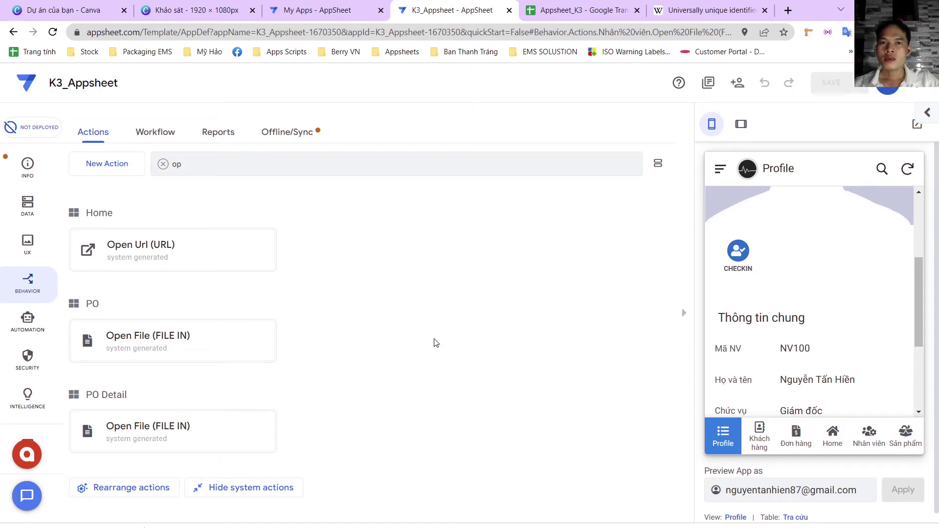
{"action": "key", "text": "super+Tab"}
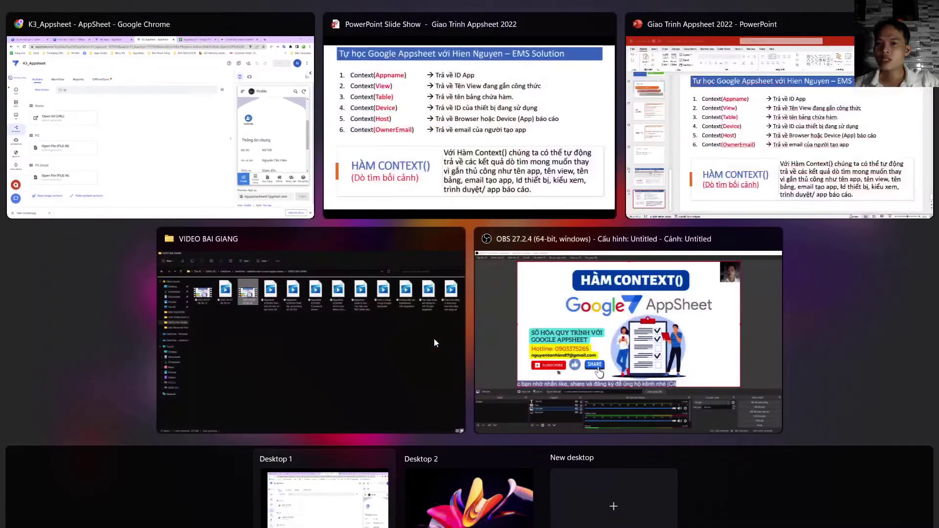
{"action": "left_click", "coordinate": [422, 165]}
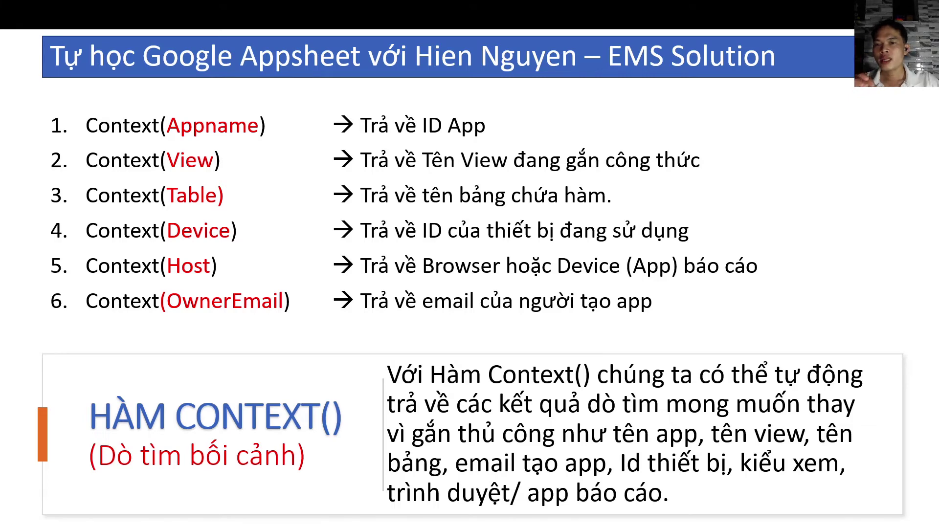
{"action": "key", "text": "super+Tab"}
{"action": "left_click", "coordinate": [386, 128]}
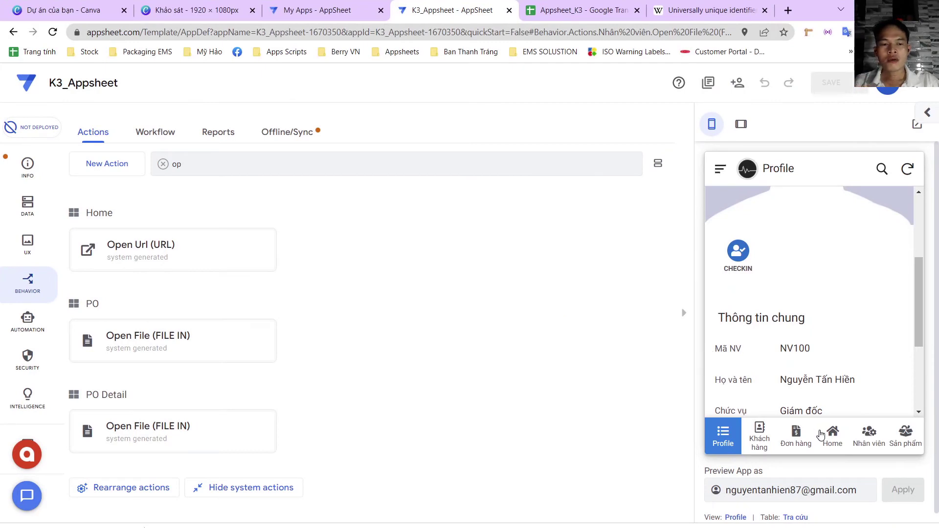
- In the preview, go from Home to the Công việc task list
{"action": "left_click", "coordinate": [834, 436]}
{"action": "scroll", "coordinate": [842, 403], "scroll_direction": "down", "scroll_amount": 2}
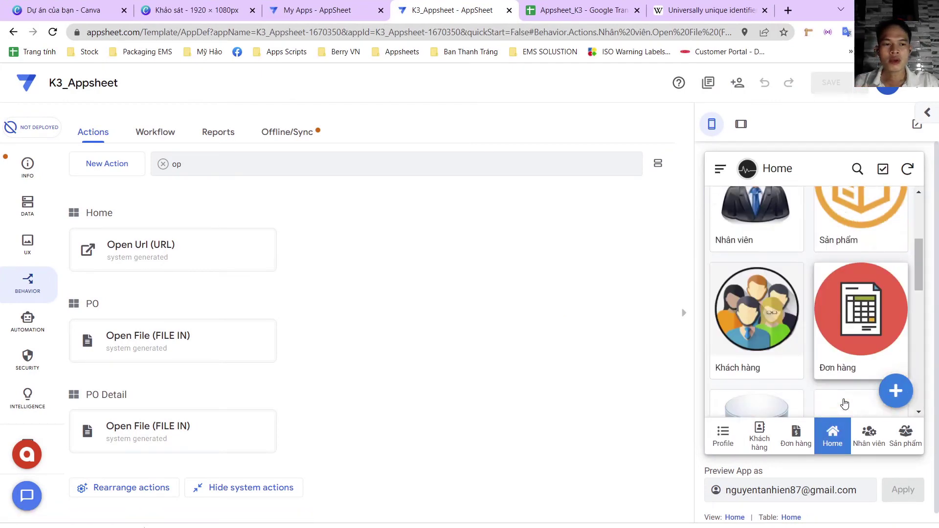
{"action": "scroll", "coordinate": [843, 402], "scroll_direction": "down", "scroll_amount": 2}
{"action": "scroll", "coordinate": [843, 402], "scroll_direction": "down", "scroll_amount": 2}
{"action": "scroll", "coordinate": [845, 403], "scroll_direction": "down", "scroll_amount": 1}
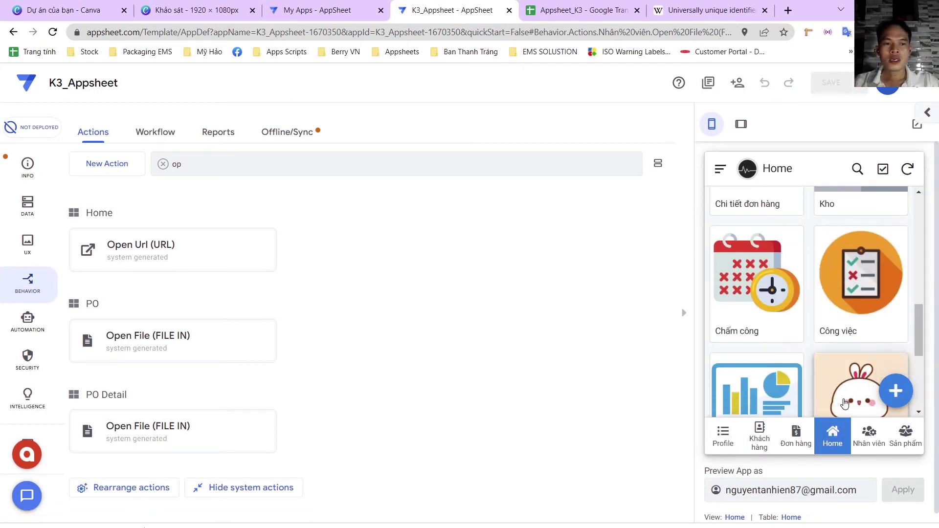
{"action": "left_click", "coordinate": [838, 316]}
- Open one task's details, then bring up the 1.Công việc mới slice filtered by [trạng thái]="1.Công việc mới"
{"action": "scroll", "coordinate": [840, 315], "scroll_direction": "up", "scroll_amount": 3}
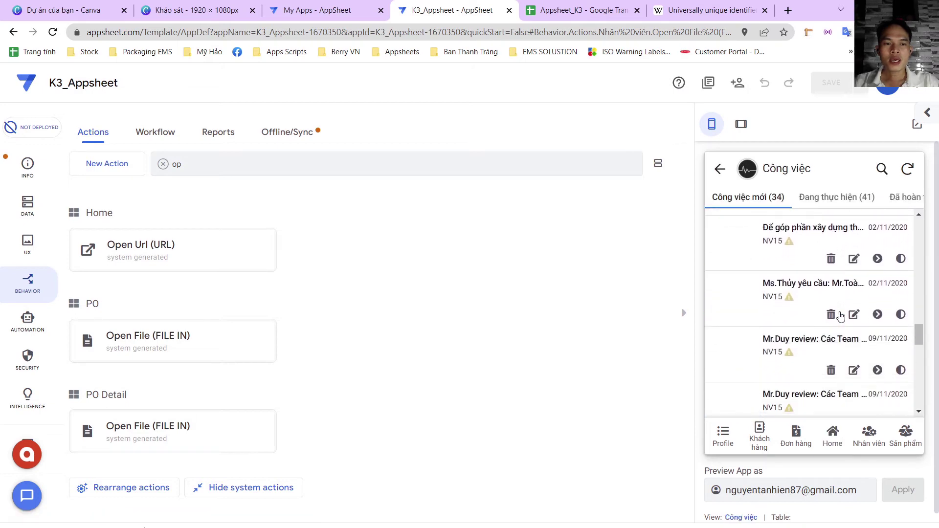
{"action": "scroll", "coordinate": [840, 316], "scroll_direction": "up", "scroll_amount": 3}
{"action": "scroll", "coordinate": [840, 316], "scroll_direction": "up", "scroll_amount": 2}
{"action": "left_click", "coordinate": [784, 261]}
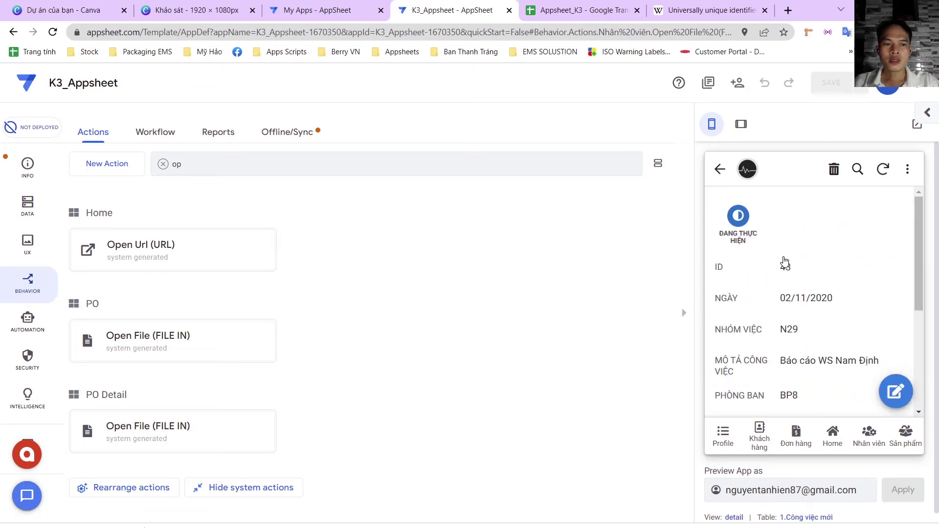
{"action": "scroll", "coordinate": [807, 361], "scroll_direction": "down", "scroll_amount": 5}
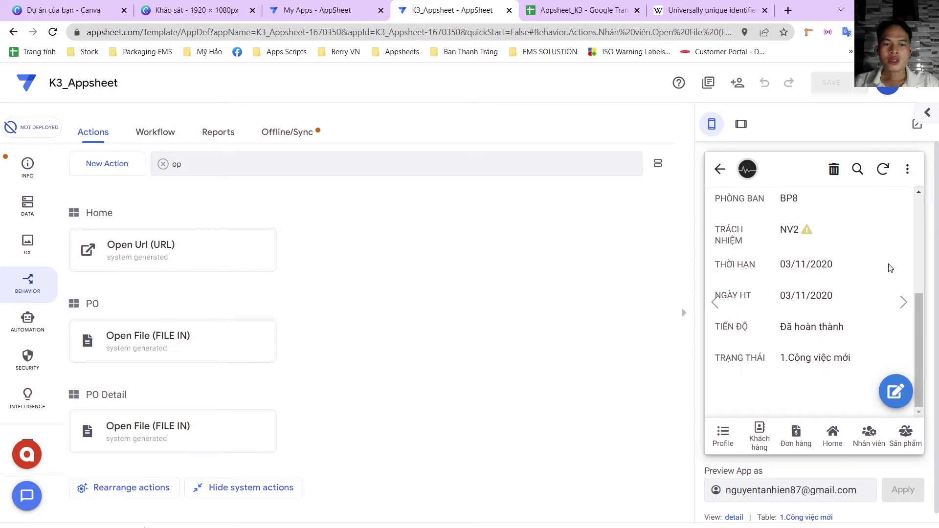
{"action": "left_click", "coordinate": [792, 518]}
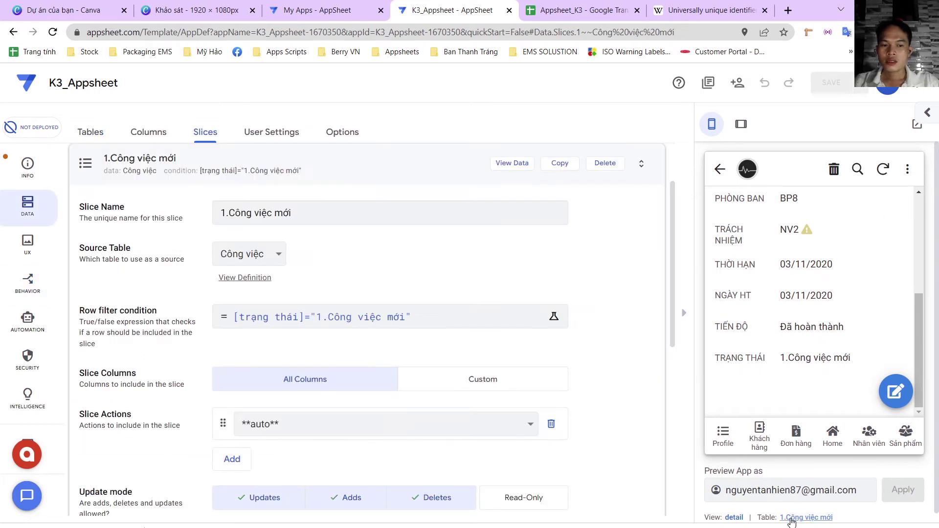
- View the 1.Công việc mới slice's sample data in a new tab, then return to its settings
{"action": "left_click", "coordinate": [509, 164]}
{"action": "left_click", "coordinate": [409, 8]}
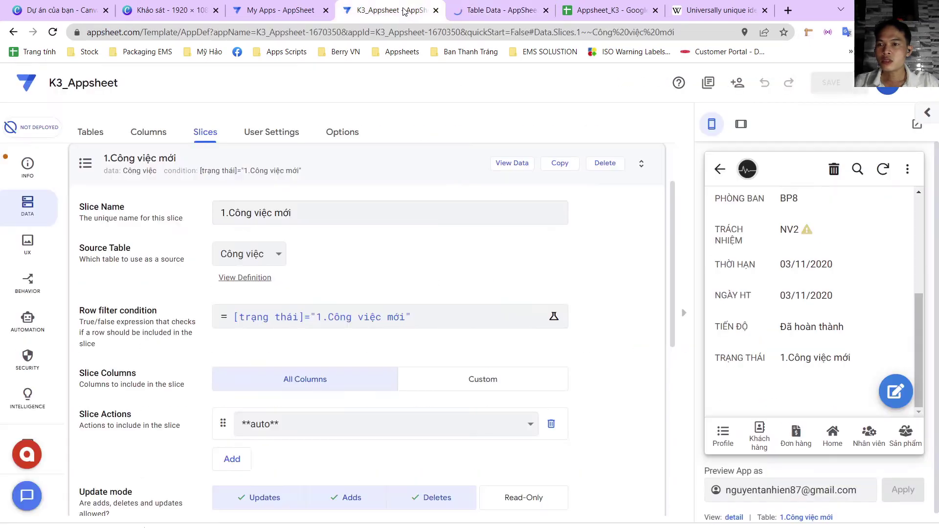
{"action": "left_click", "coordinate": [288, 169]}
{"action": "left_click", "coordinate": [163, 198]}
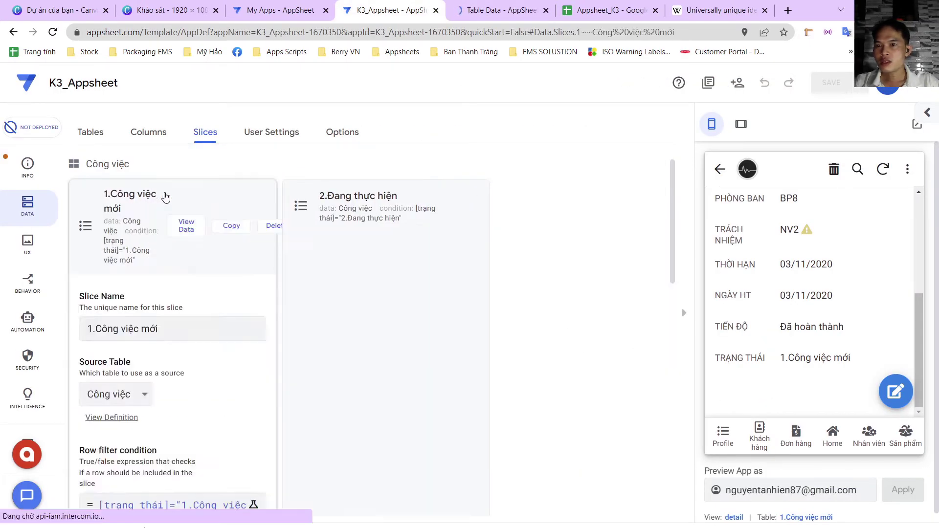
- Show and browse the column list of the Công việc table under Data > Tables
{"action": "left_click", "coordinate": [89, 134]}
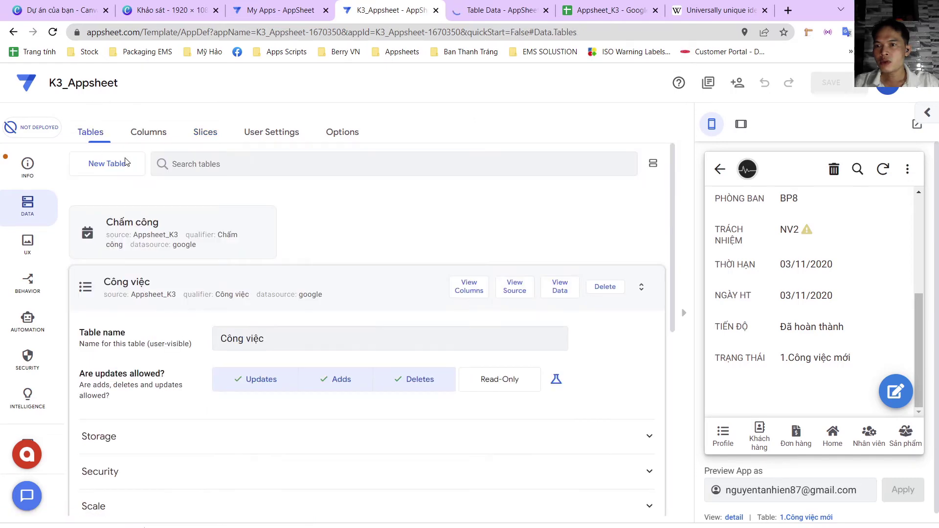
{"action": "left_click", "coordinate": [465, 291]}
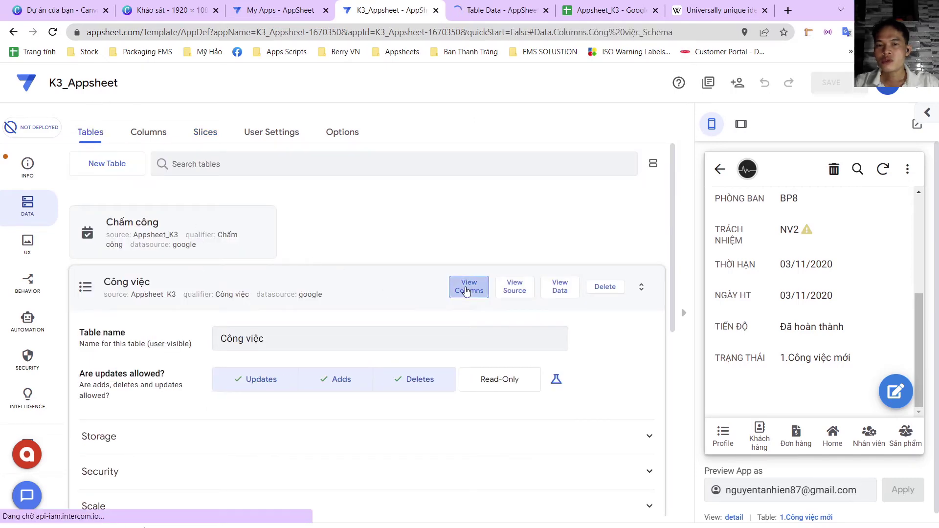
{"action": "scroll", "coordinate": [468, 292], "scroll_direction": "down", "scroll_amount": 4}
{"action": "scroll", "coordinate": [466, 288], "scroll_direction": "down", "scroll_amount": 5}
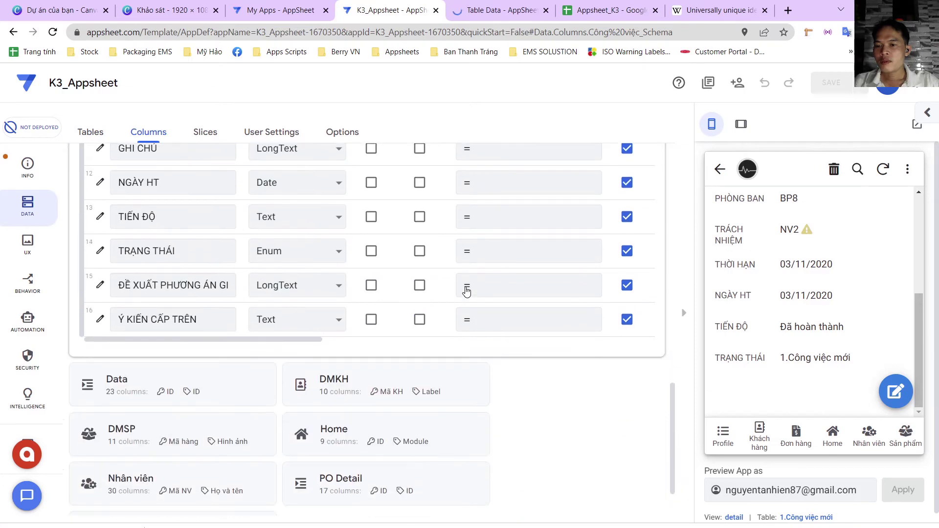
{"action": "scroll", "coordinate": [349, 273], "scroll_direction": "down", "scroll_amount": 1}
{"action": "scroll", "coordinate": [349, 273], "scroll_direction": "up", "scroll_amount": 3}
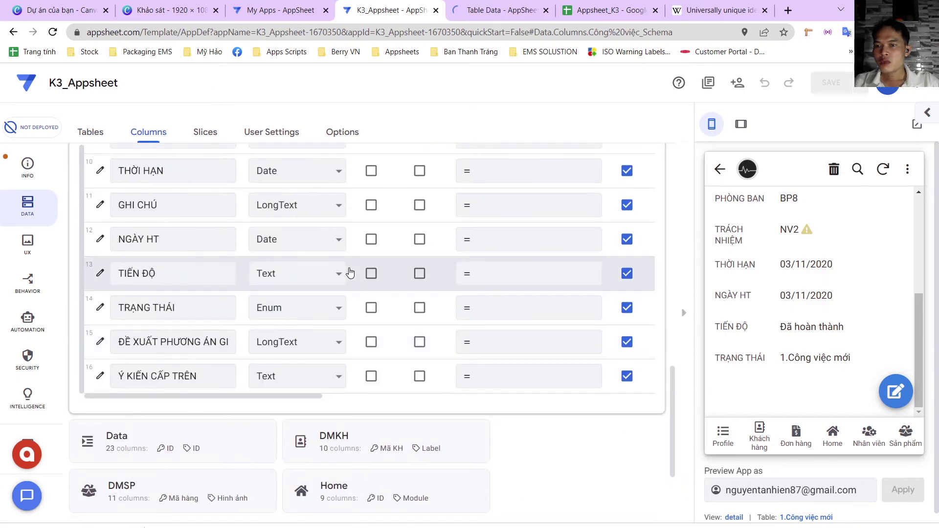
{"action": "scroll", "coordinate": [349, 273], "scroll_direction": "down", "scroll_amount": 1}
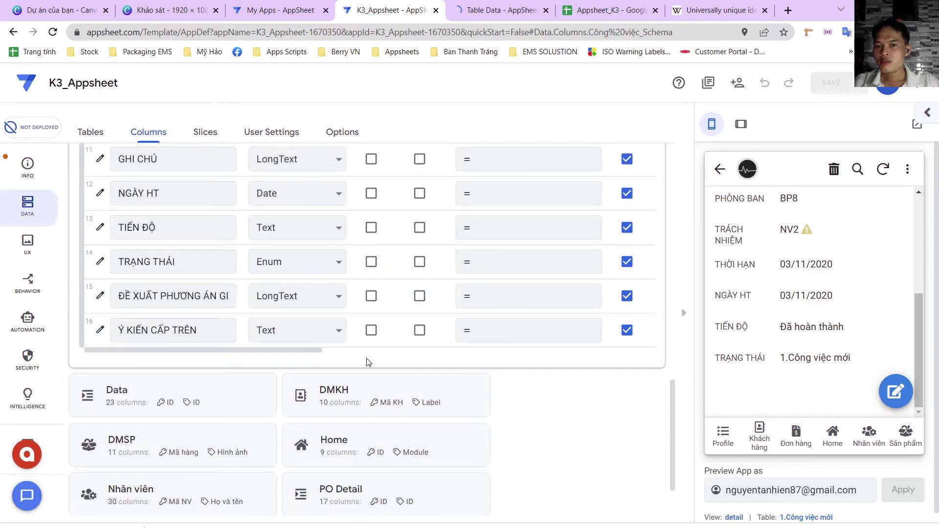
{"action": "scroll", "coordinate": [368, 361], "scroll_direction": "up", "scroll_amount": 1}
{"action": "scroll", "coordinate": [368, 361], "scroll_direction": "up", "scroll_amount": 1}
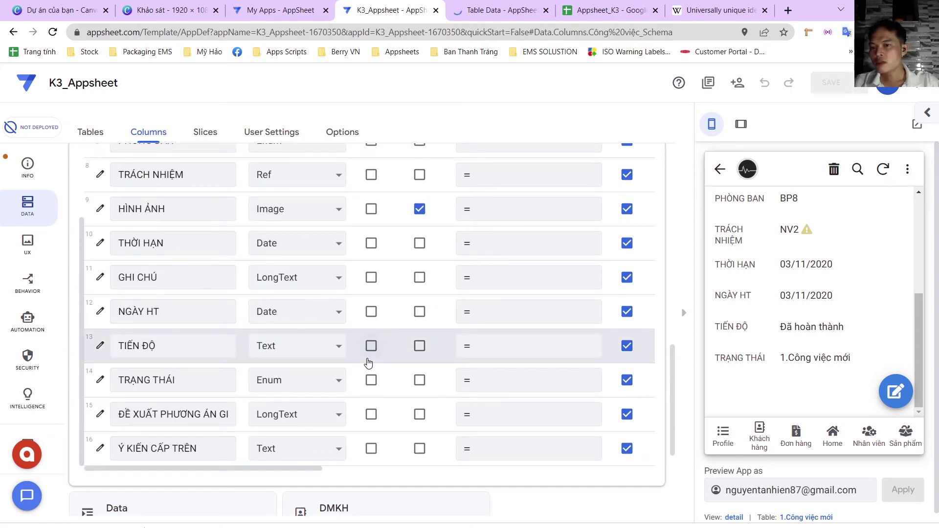
{"action": "scroll", "coordinate": [368, 362], "scroll_direction": "up", "scroll_amount": 1}
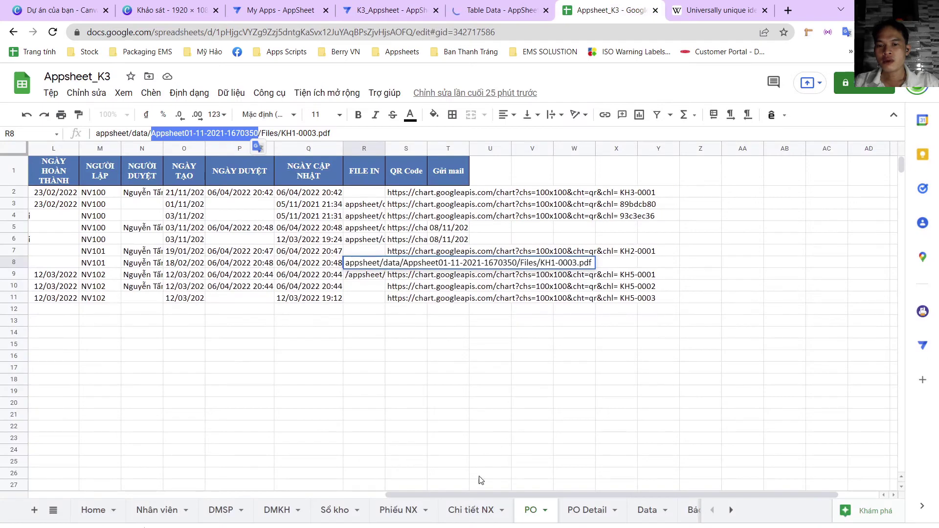
- Switch to the Công việc sheet and scroll right to its last columns
{"action": "left_click", "coordinate": [53, 510]}
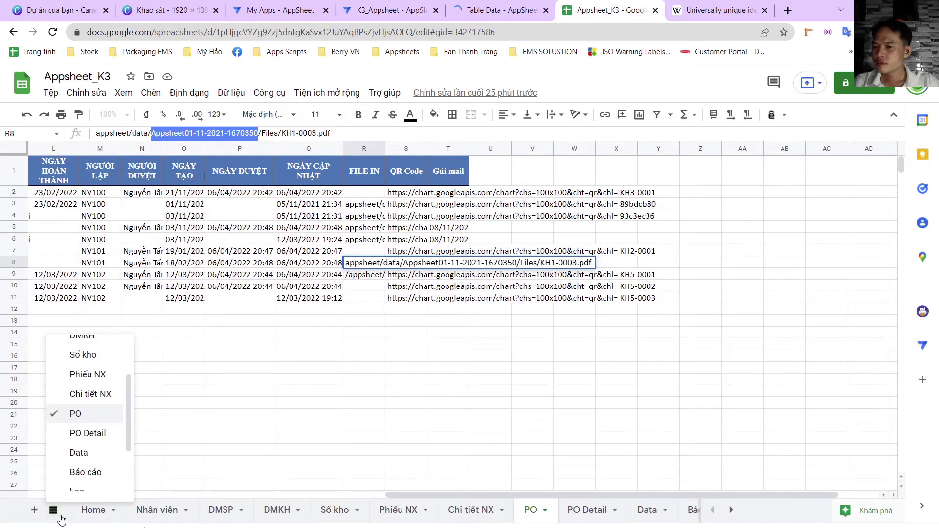
{"action": "scroll", "coordinate": [92, 411], "scroll_direction": "down", "scroll_amount": 2}
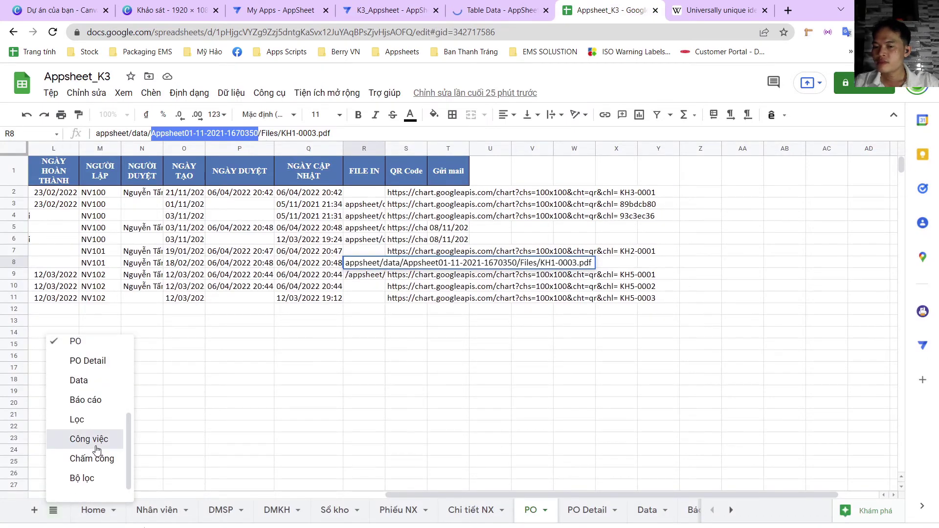
{"action": "left_click", "coordinate": [96, 446]}
{"action": "left_click", "coordinate": [609, 277]}
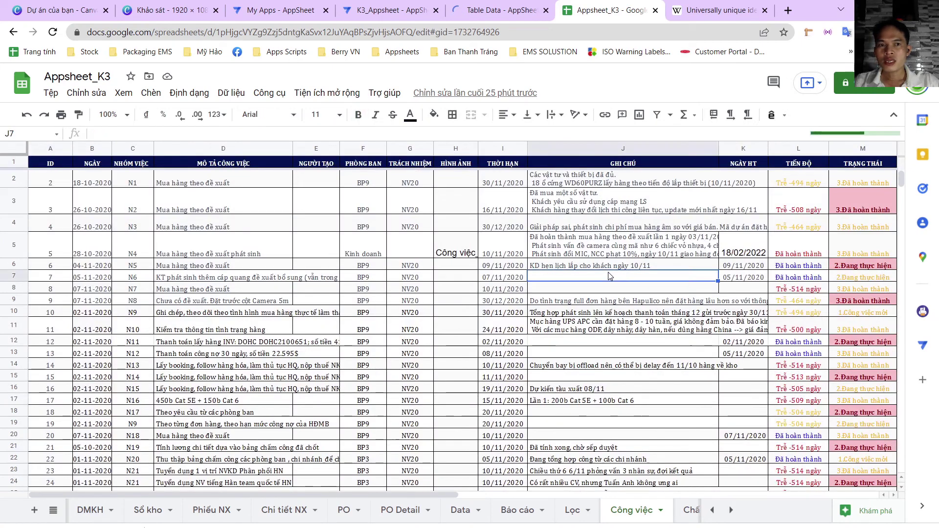
{"action": "scroll", "coordinate": [609, 276], "scroll_direction": "right", "scroll_amount": 5}
{"action": "scroll", "coordinate": [608, 276], "scroll_direction": "right", "scroll_amount": 3}
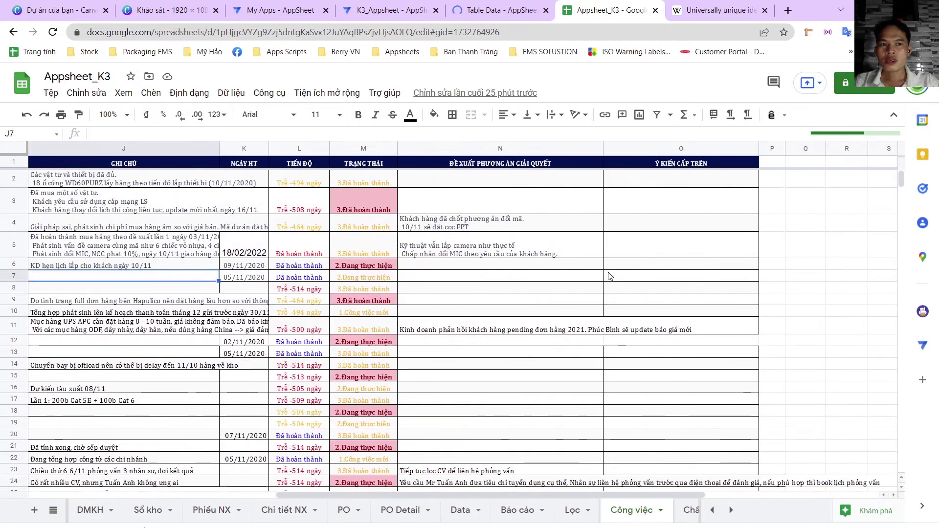
- Enter the header 'Log' in cell P1, then return to the AppSheet editor
{"action": "left_click", "coordinate": [773, 163]}
{"action": "type", "text": "Log"}
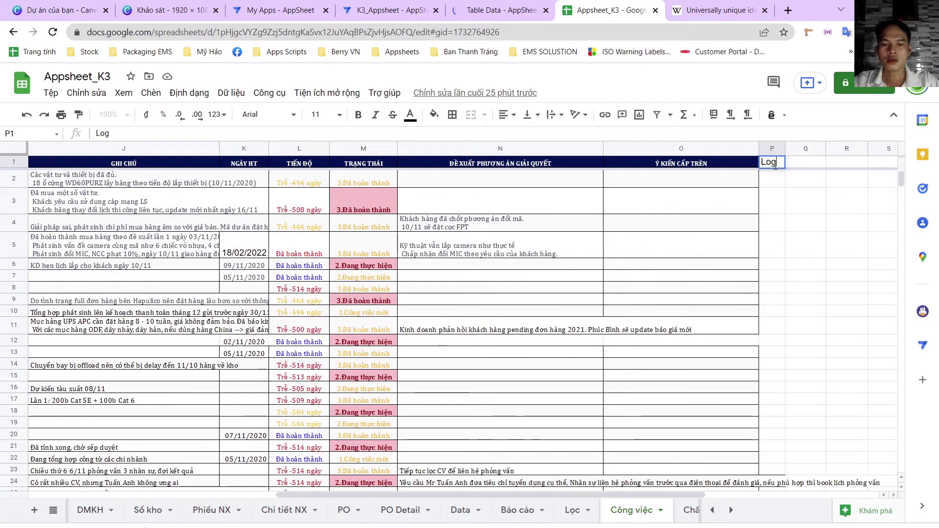
{"action": "key", "text": "Return"}
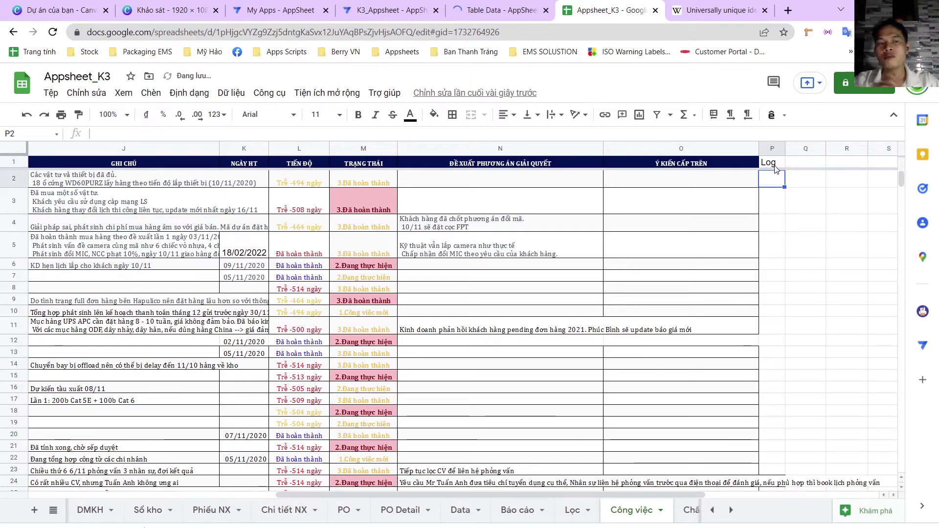
{"action": "left_click", "coordinate": [499, 11]}
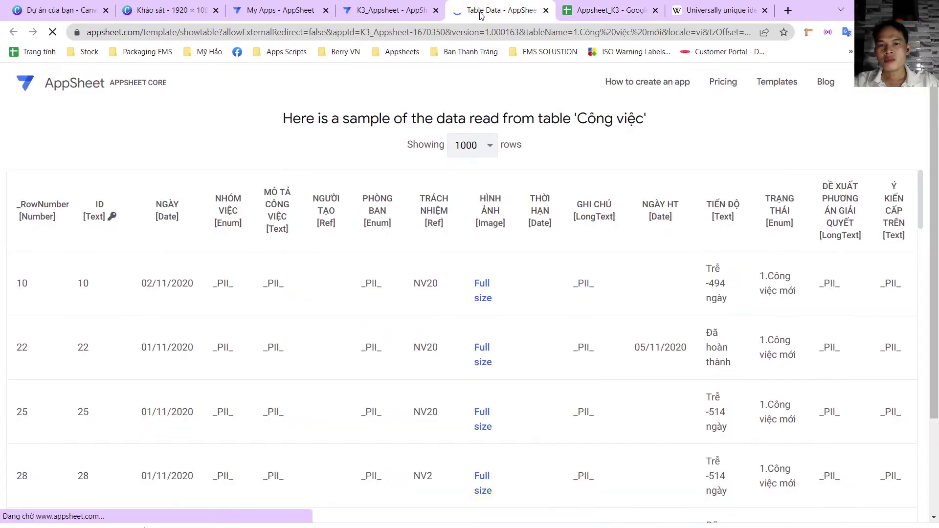
{"action": "left_click", "coordinate": [395, 11]}
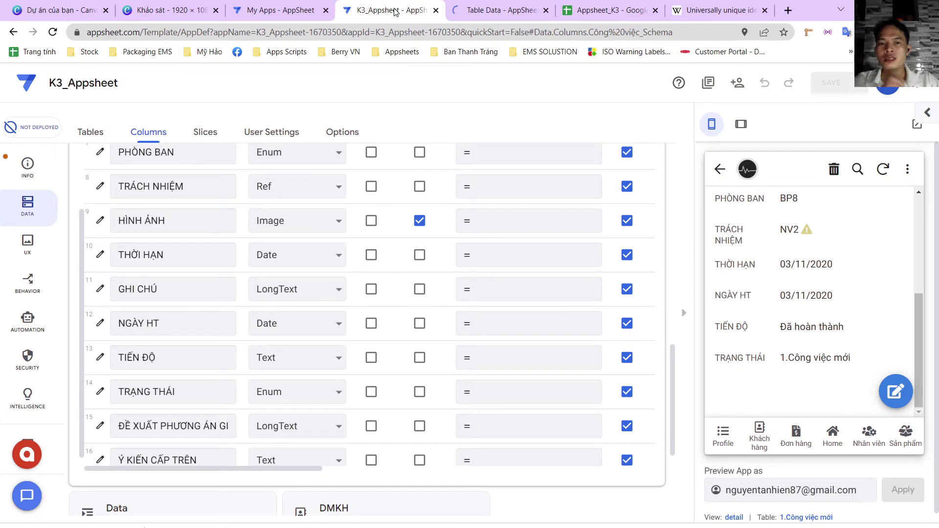
- Move between the Nhân viên and Công việc column lists, ending on the Công việc table's columns
{"action": "scroll", "coordinate": [586, 331], "scroll_direction": "up", "scroll_amount": 1}
{"action": "scroll", "coordinate": [586, 331], "scroll_direction": "up", "scroll_amount": 3}
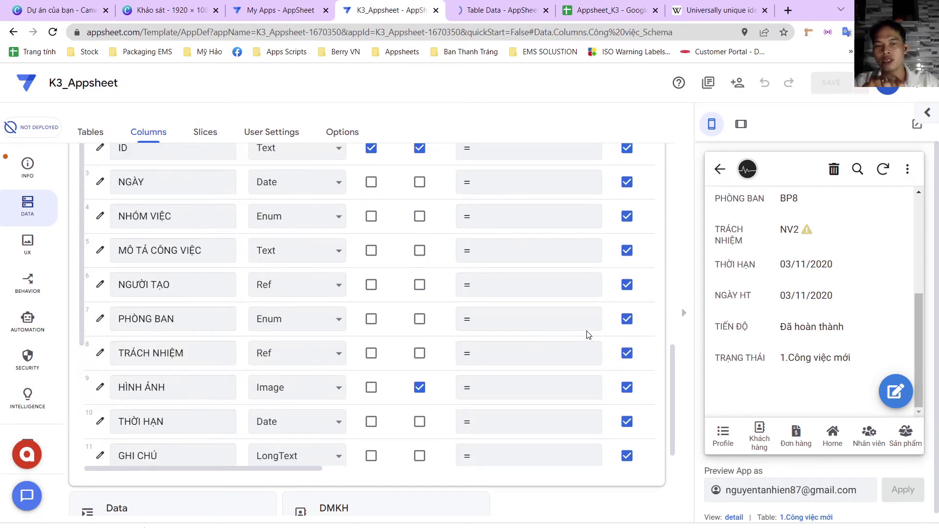
{"action": "scroll", "coordinate": [589, 335], "scroll_direction": "up", "scroll_amount": 5}
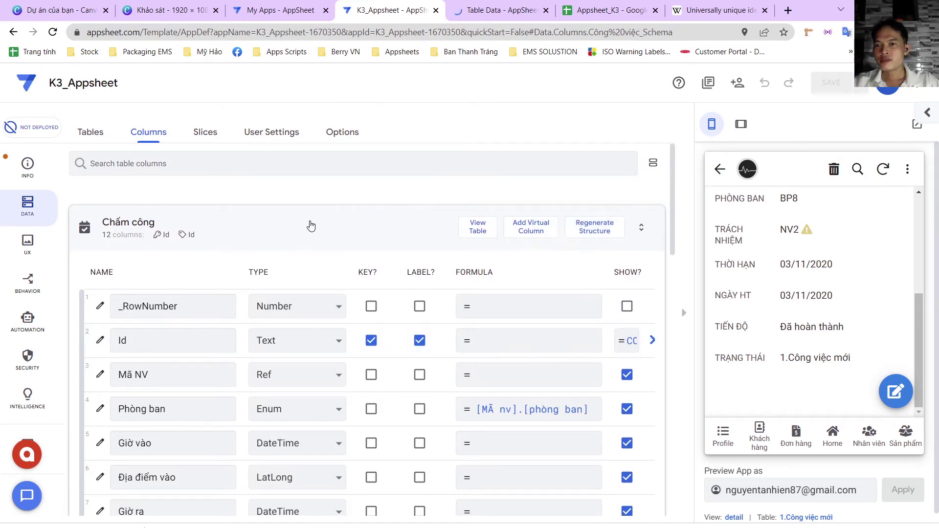
{"action": "left_click", "coordinate": [299, 232]}
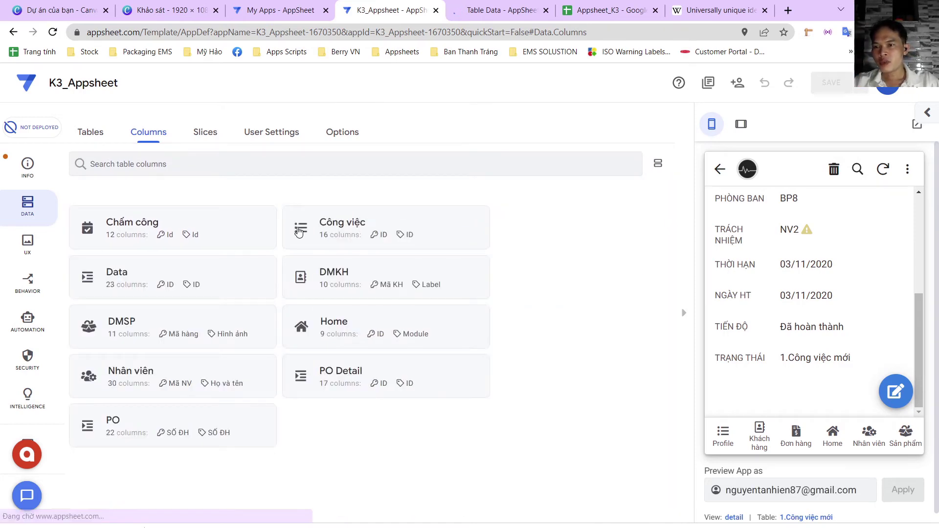
{"action": "left_click", "coordinate": [162, 371]}
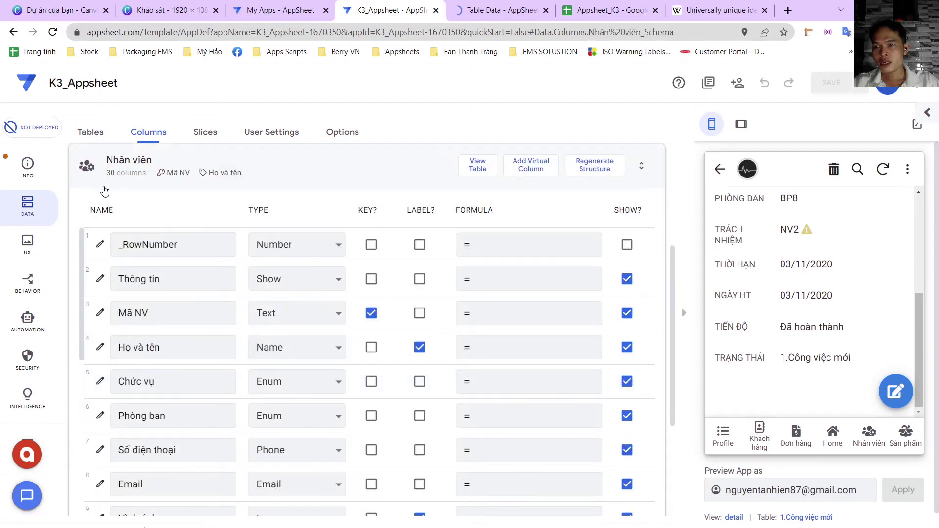
{"action": "left_click", "coordinate": [108, 187]}
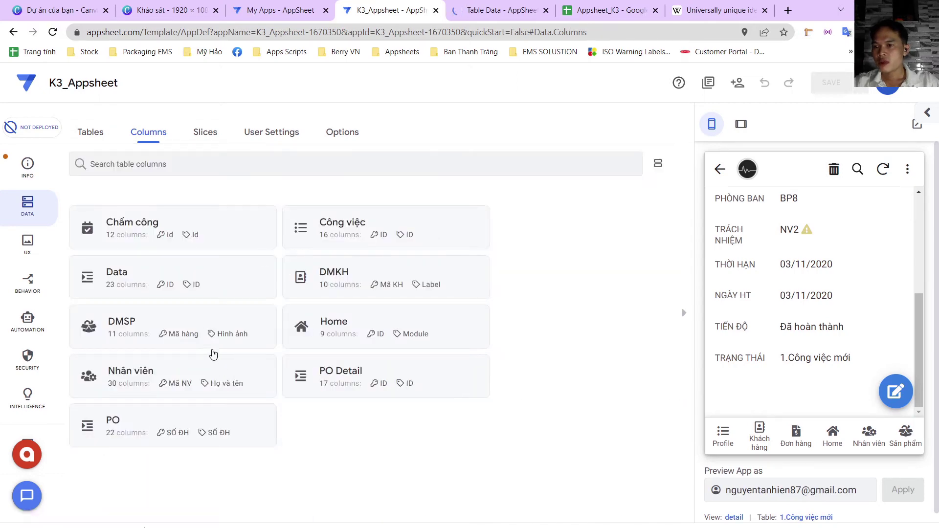
{"action": "left_click", "coordinate": [324, 240]}
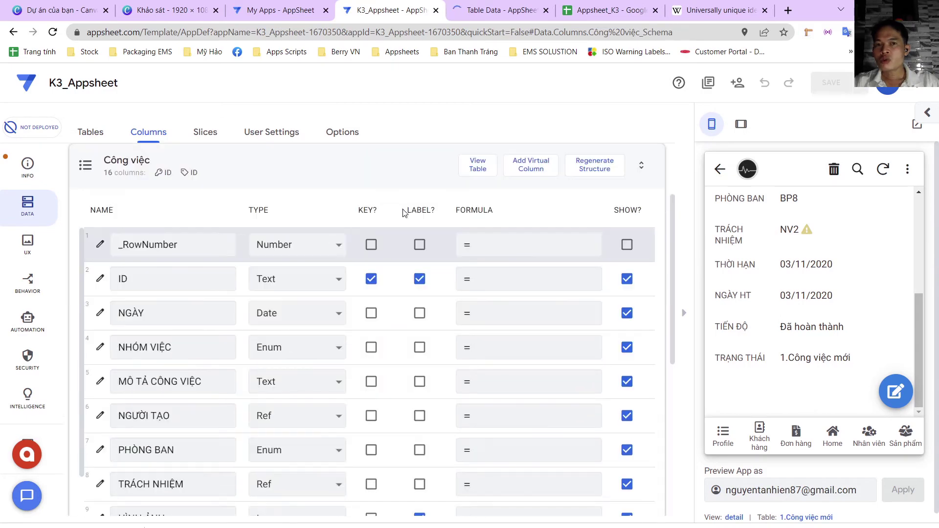
{"action": "left_click", "coordinate": [596, 185]}
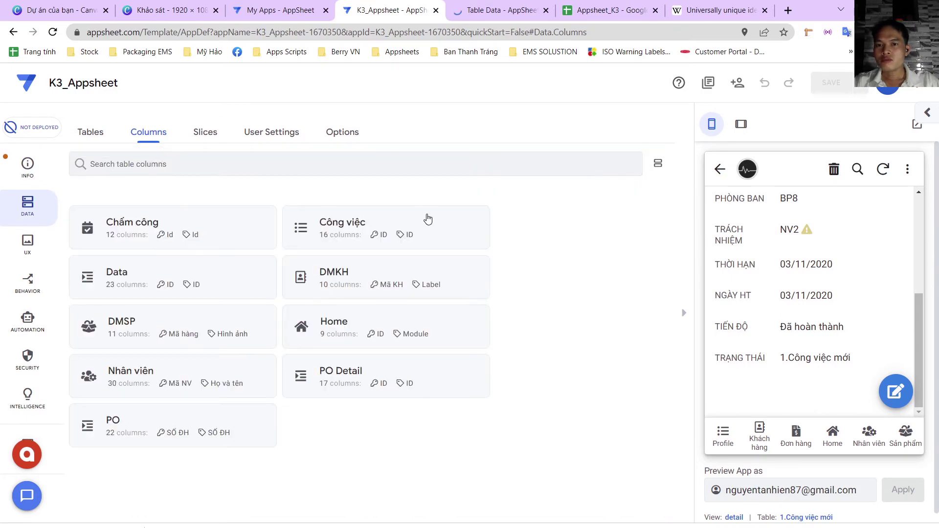
{"action": "left_click", "coordinate": [426, 227]}
- Regenerate the Công việc table to 17 columns and scroll down to the new Log (Text) column
{"action": "left_click", "coordinate": [604, 167]}
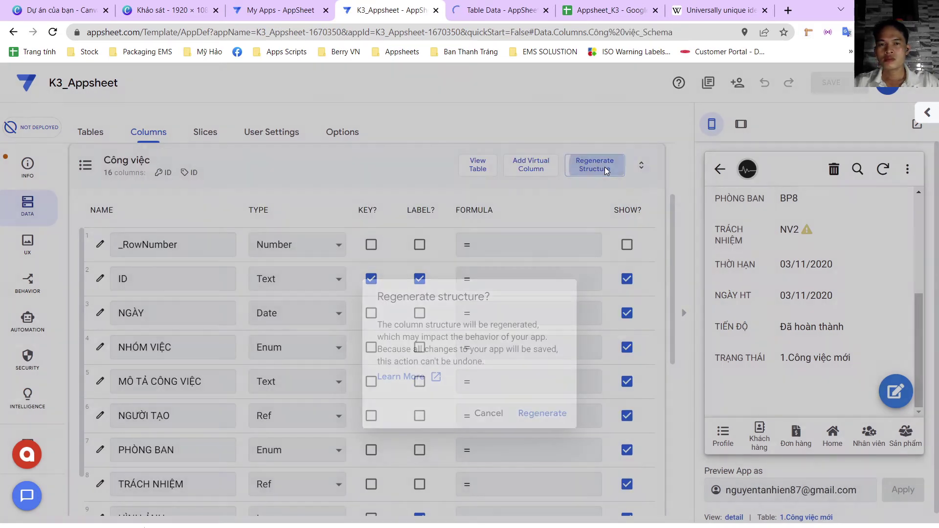
{"action": "left_click", "coordinate": [543, 414]}
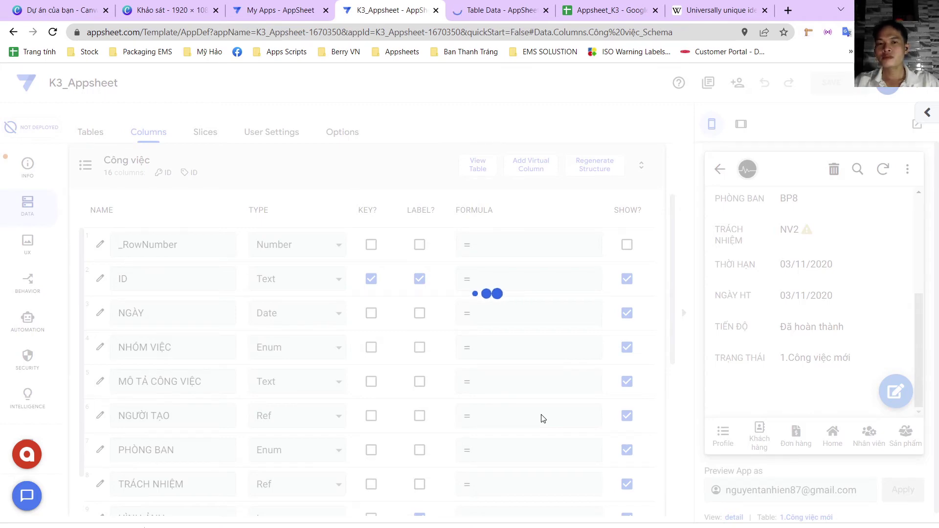
{"action": "left_click", "coordinate": [684, 314]}
{"action": "scroll", "coordinate": [686, 322], "scroll_direction": "down", "scroll_amount": 4}
{"action": "scroll", "coordinate": [686, 323], "scroll_direction": "down", "scroll_amount": 3}
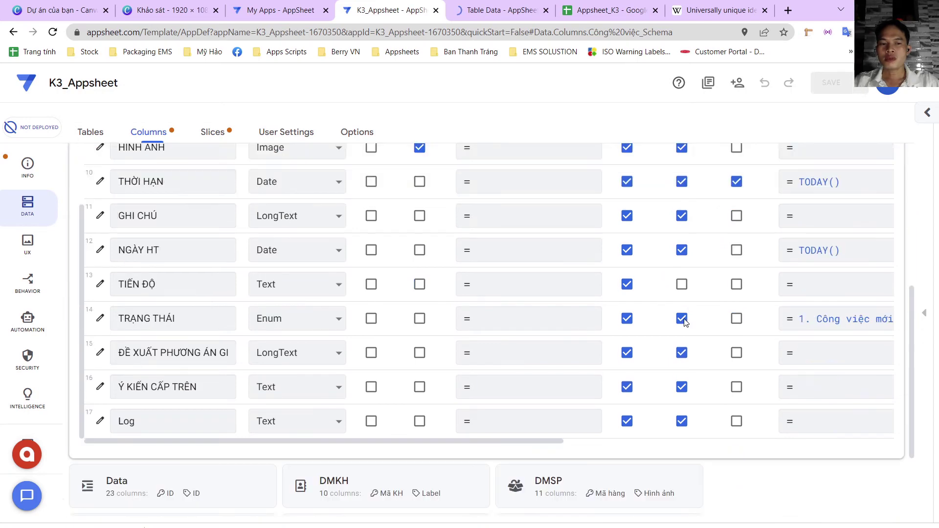
{"action": "scroll", "coordinate": [686, 322], "scroll_direction": "down", "scroll_amount": 2}
{"action": "left_click", "coordinate": [802, 301]}
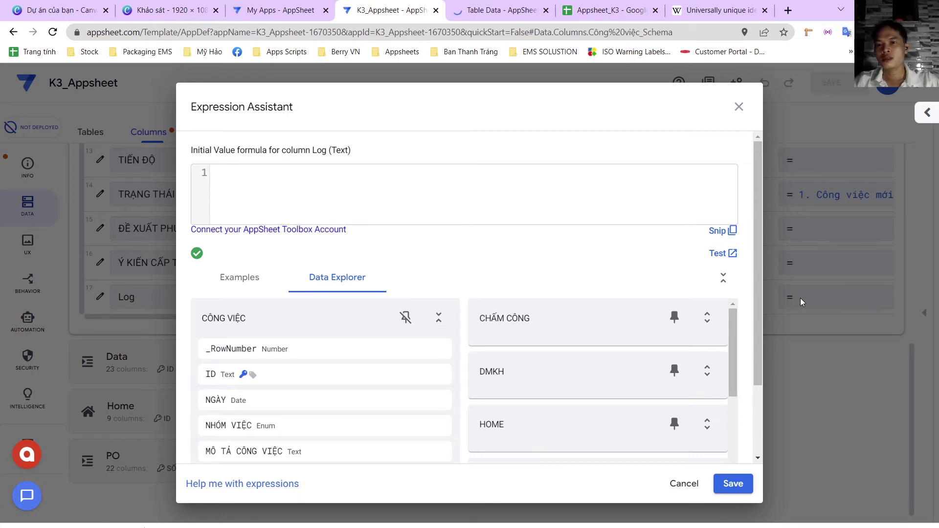
{"action": "type", "text": "Ngư"}
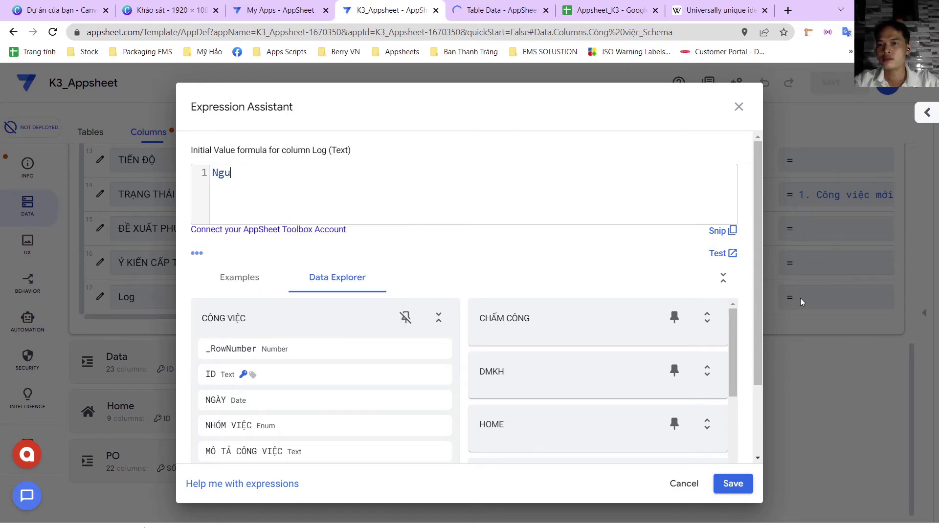
{"action": "type", "text": "ời tạo"}
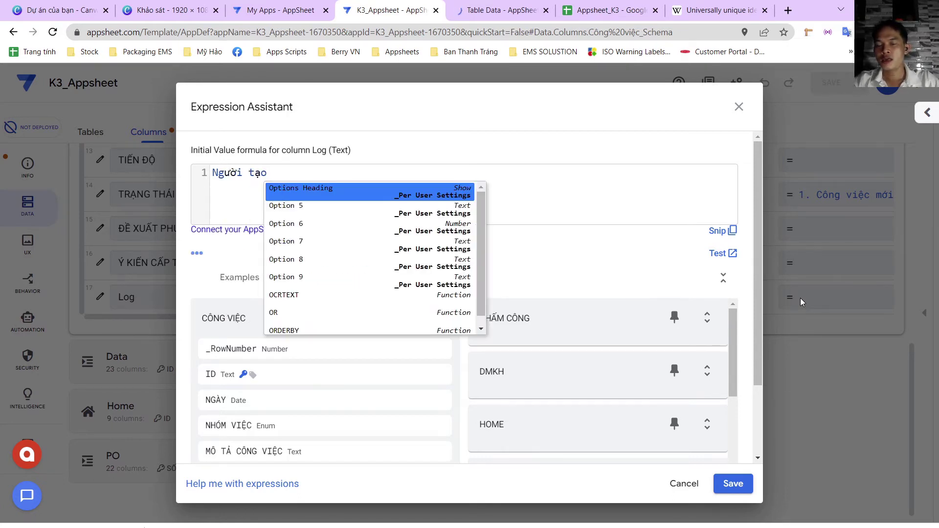
{"action": "key", "text": "Escape"}
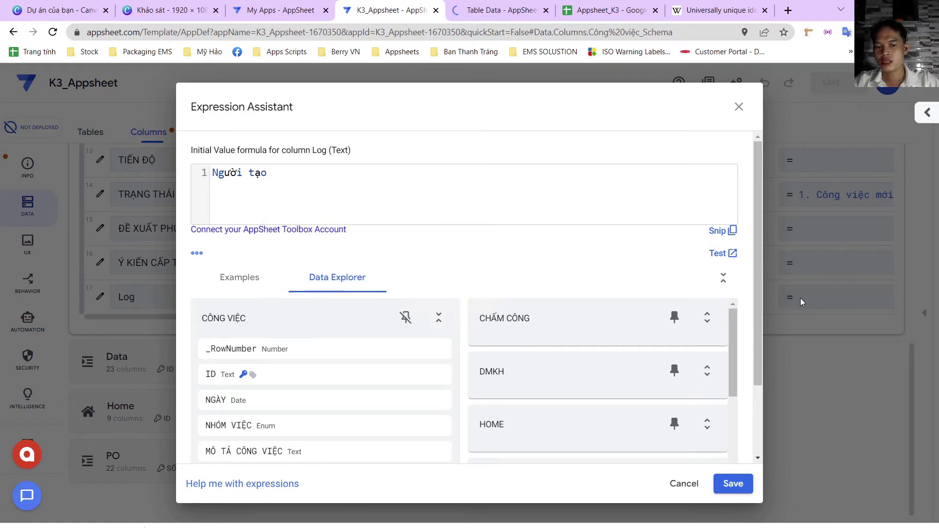
{"action": "key", "text": "Escape"}
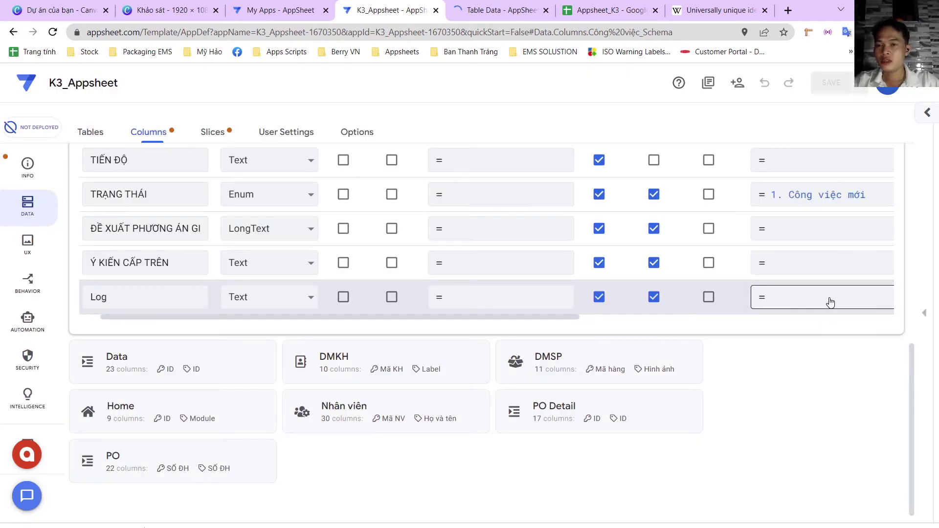
{"action": "left_click", "coordinate": [828, 301]}
- Enter CONCATENATE("Người tạo: "& USEREMAIL(), "lúc: "& NOW()) as the Log column's initial value
{"action": "type", "text": "con"}
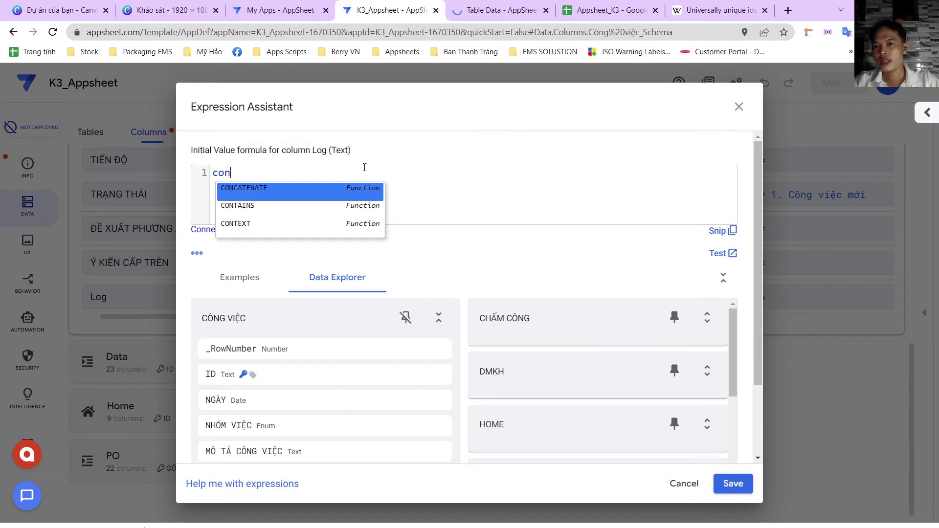
{"action": "key", "text": "Return"}
{"action": "key", "text": "Return"}
{"action": "key", "text": "Return"}
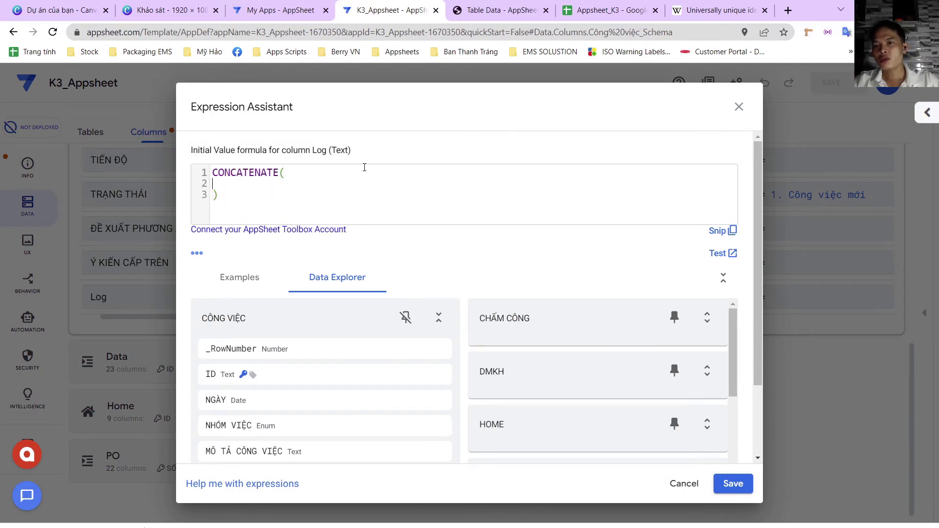
{"action": "type", "text": "\"Ng"}
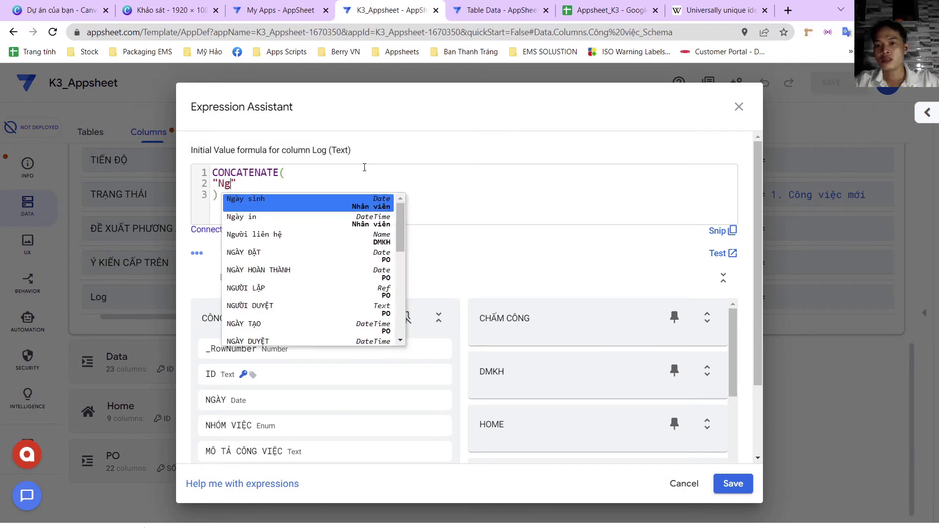
{"action": "type", "text": "ười tạo: \""}
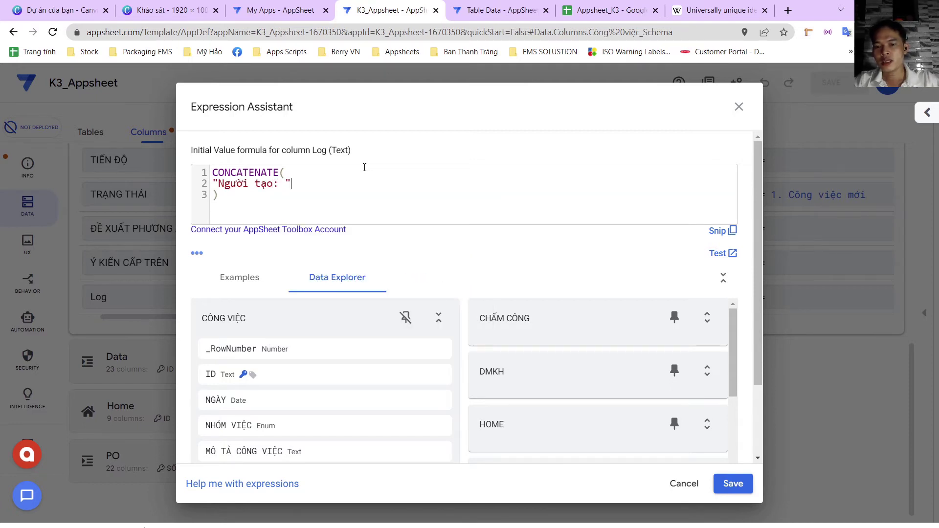
{"action": "type", "text": "& u"}
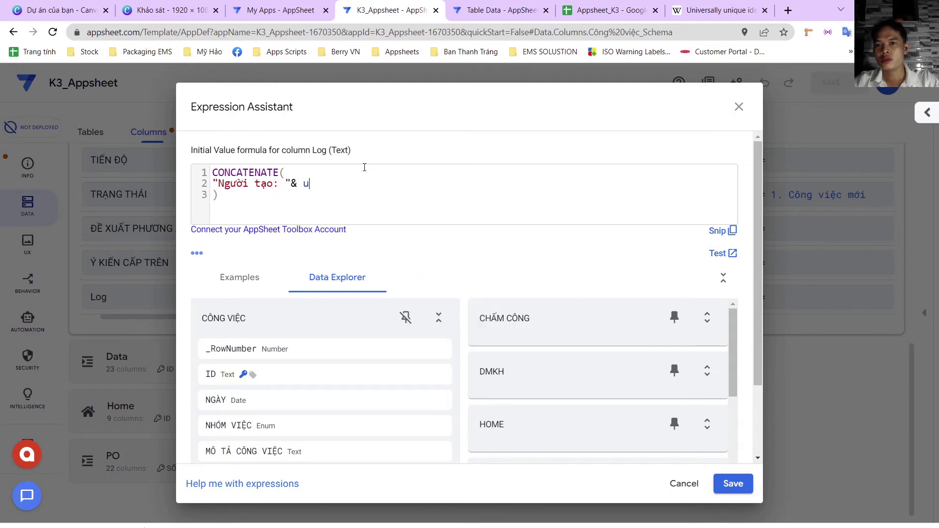
{"action": "key", "text": "BackSpace"}
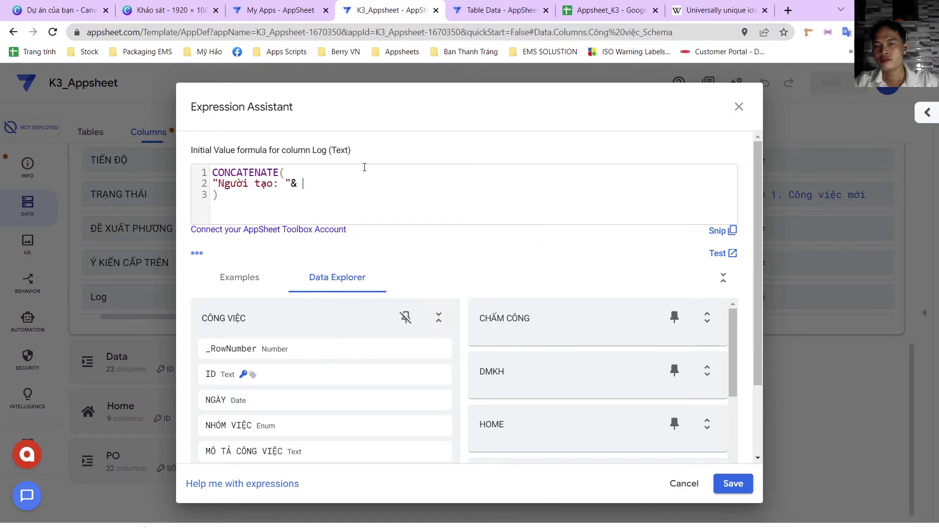
{"action": "type", "text": "use"}
{"action": "key", "text": "Return"}
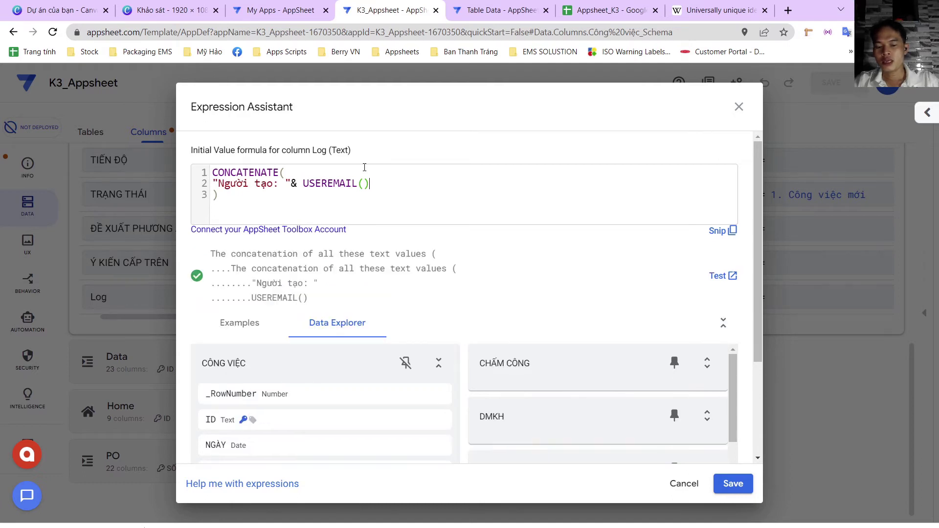
{"action": "type", "text": ", "}
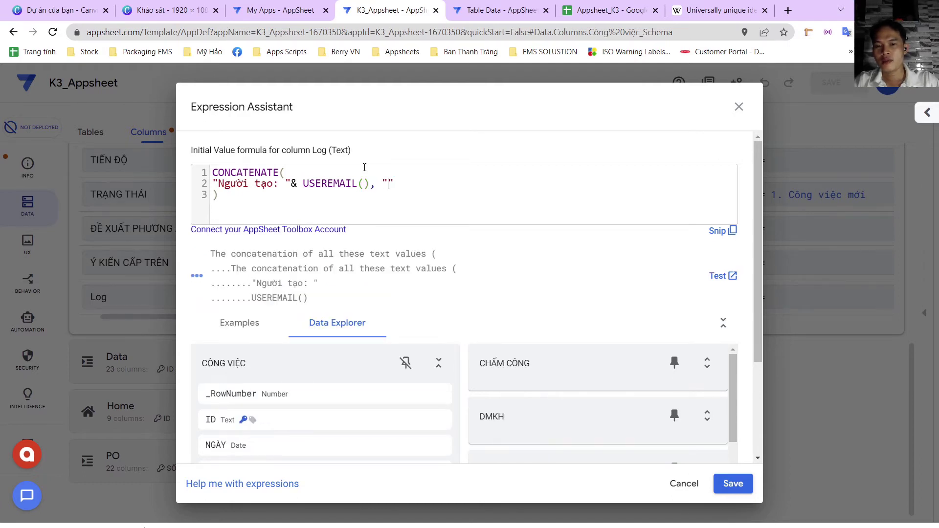
{"action": "type", "text": "úc: "}
{"action": "type", "text": "& n"}
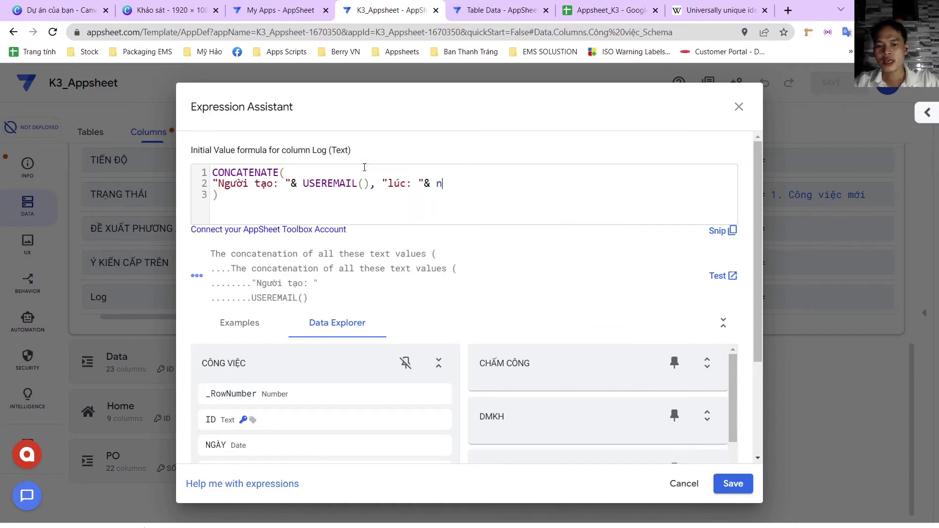
{"action": "type", "text": "o"}
{"action": "key", "text": "Down"}
{"action": "key", "text": "Return"}
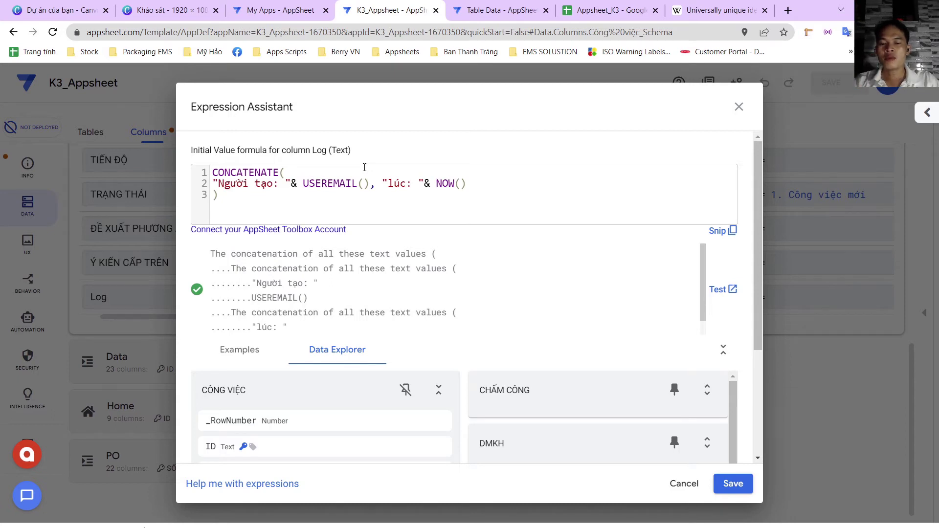
- Format the date as text(NOW(),"dd/mm/yyyy") and start a "thiết bị: " part using CONTEXT
{"action": "type", "text": "te"}
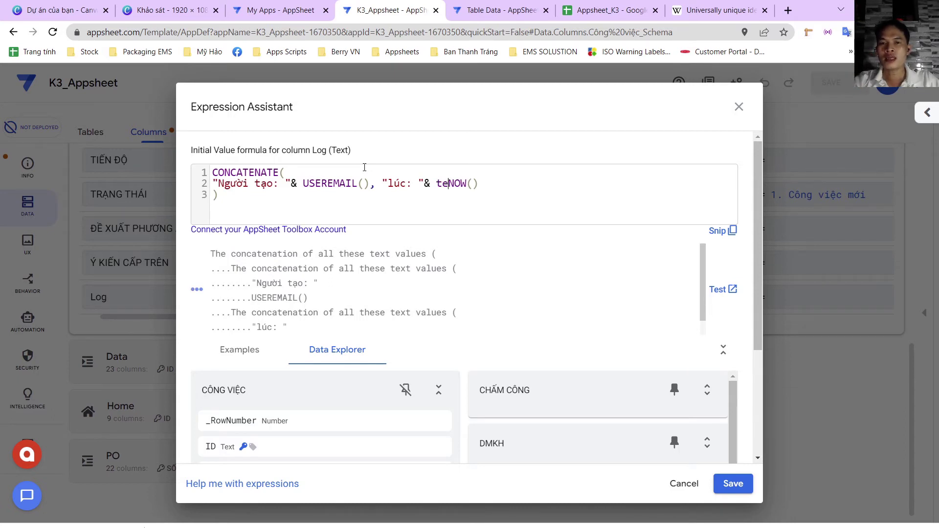
{"action": "type", "text": "xt"}
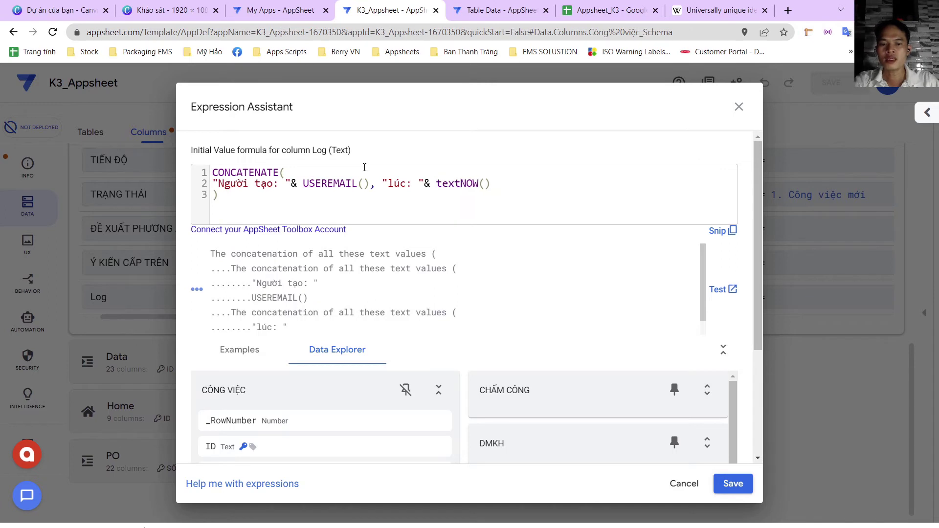
{"action": "type", "text": "(NOW(),"}
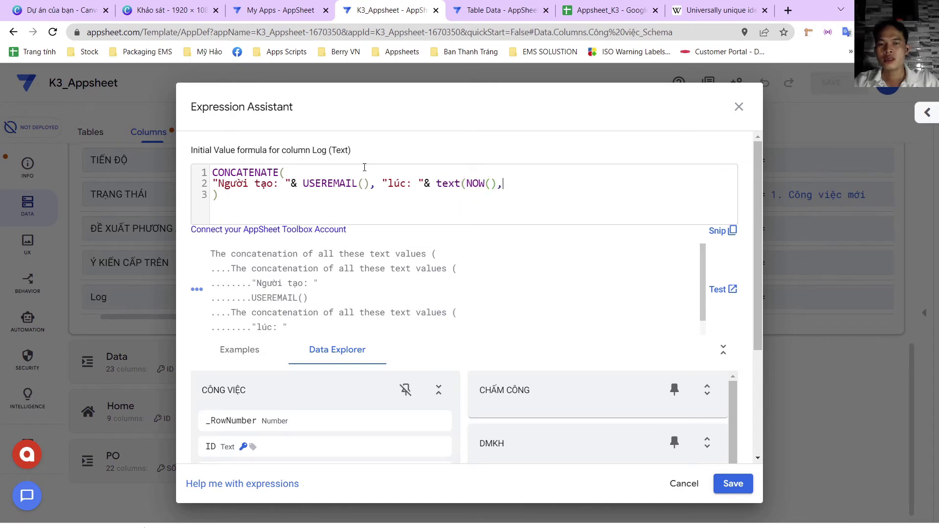
{"action": "type", "text": "\"dd"}
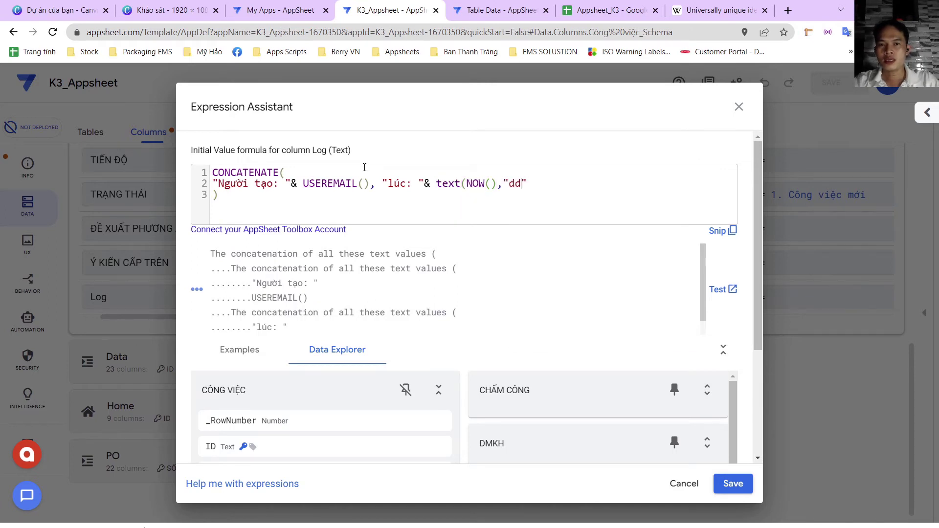
{"action": "type", "text": "/mm/yyyy"}
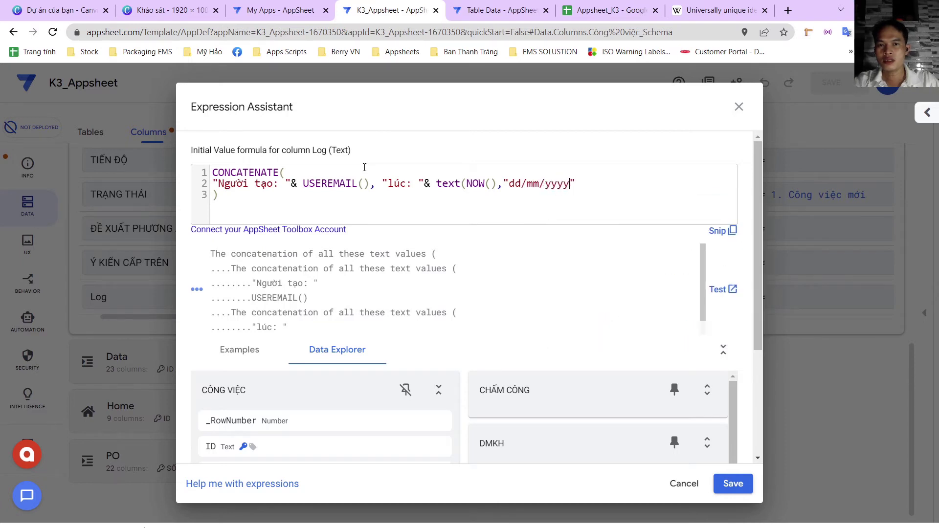
{"action": "type", "text": "\"),"}
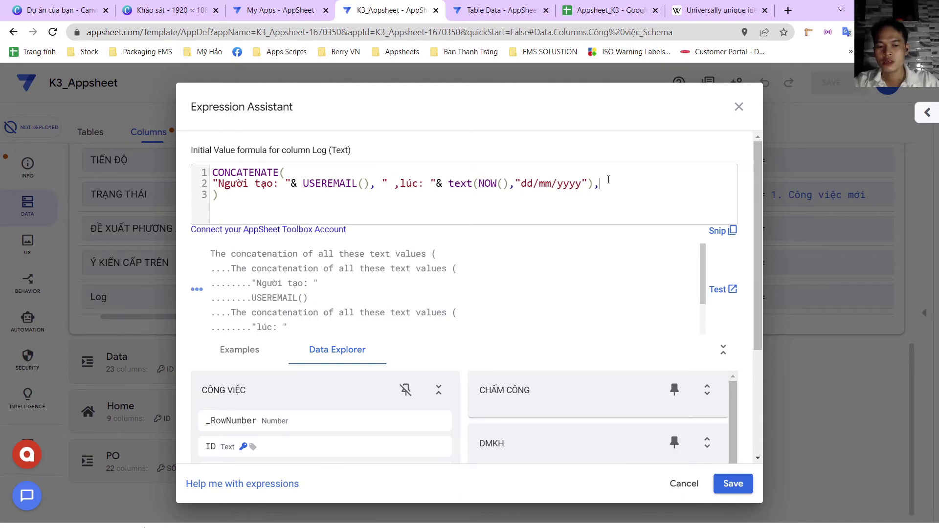
{"action": "type", "text": "\"; th"}
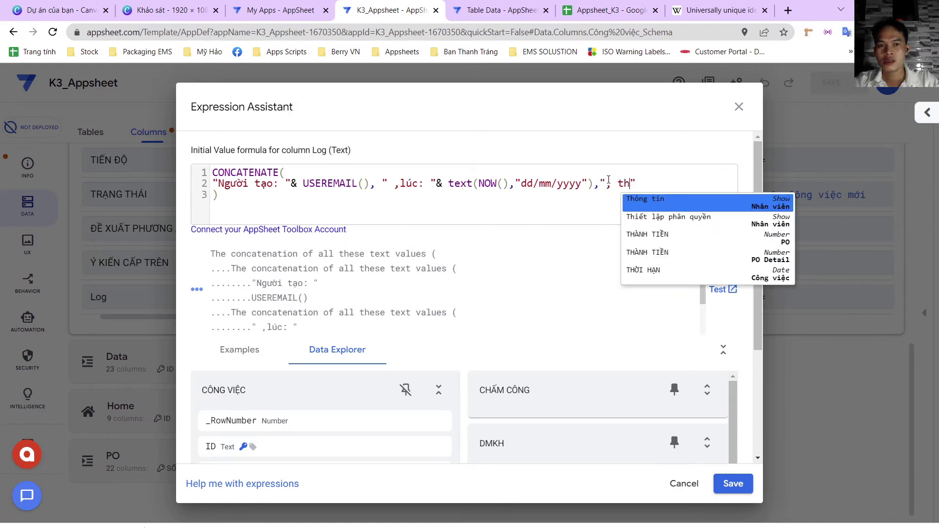
{"action": "type", "text": "iết bị"}
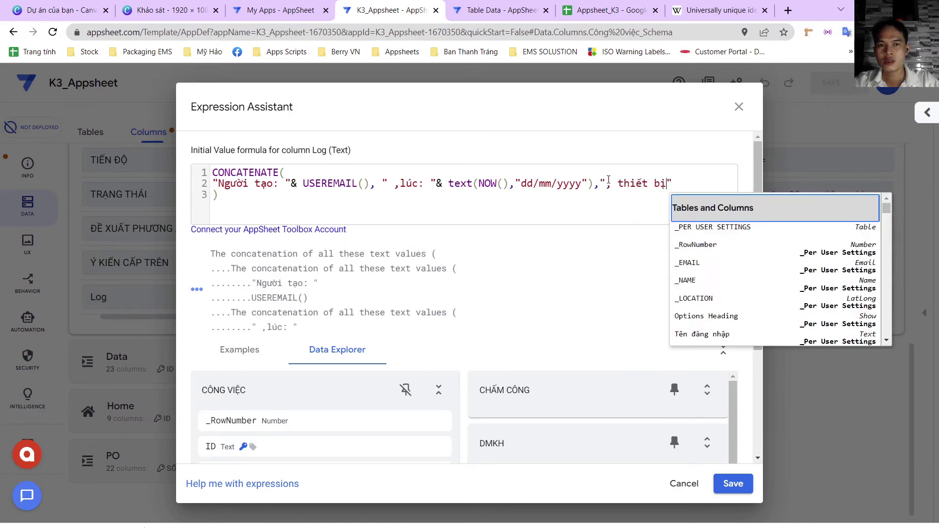
{"action": "type", "text": ": "}
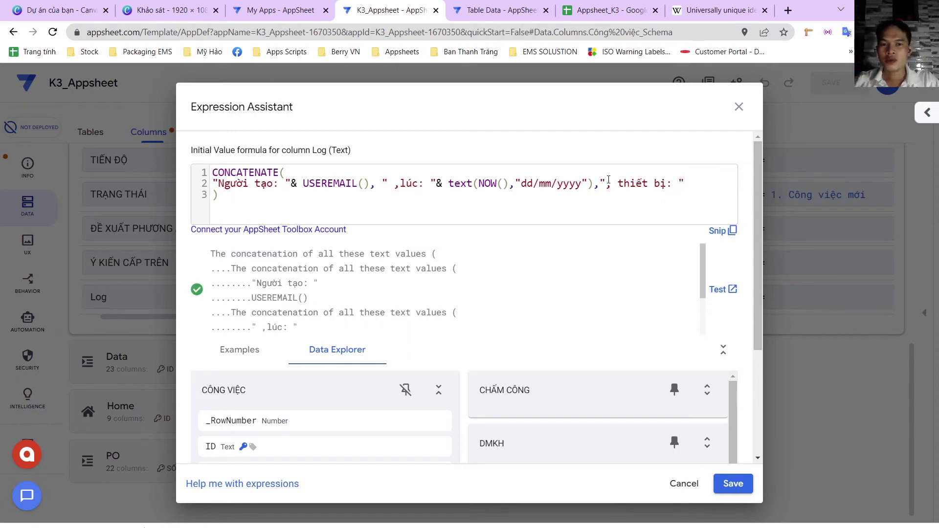
{"action": "type", "text": "&"}
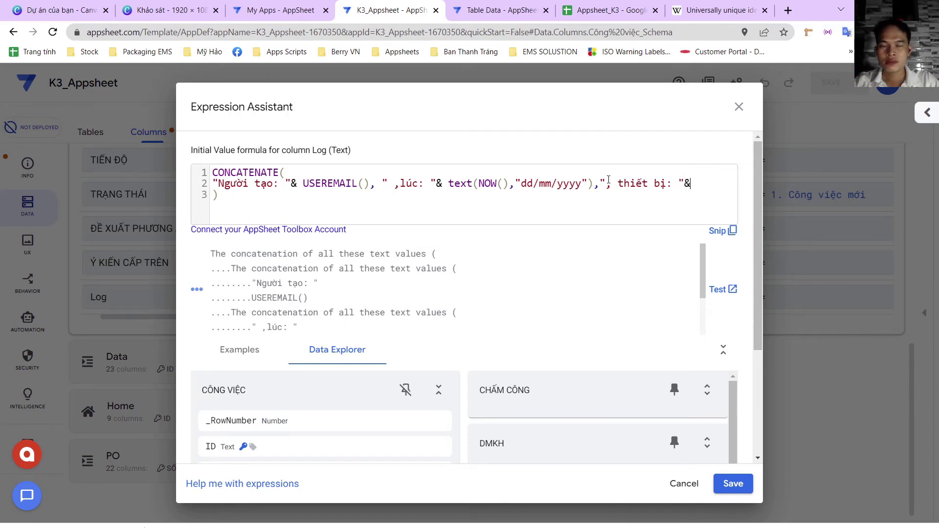
{"action": "type", "text": " cont"}
- Append CONTEXT(device), ", Host:" and CONTEXT(host) to the Log formula, then save the app
{"action": "key", "text": "Down"}
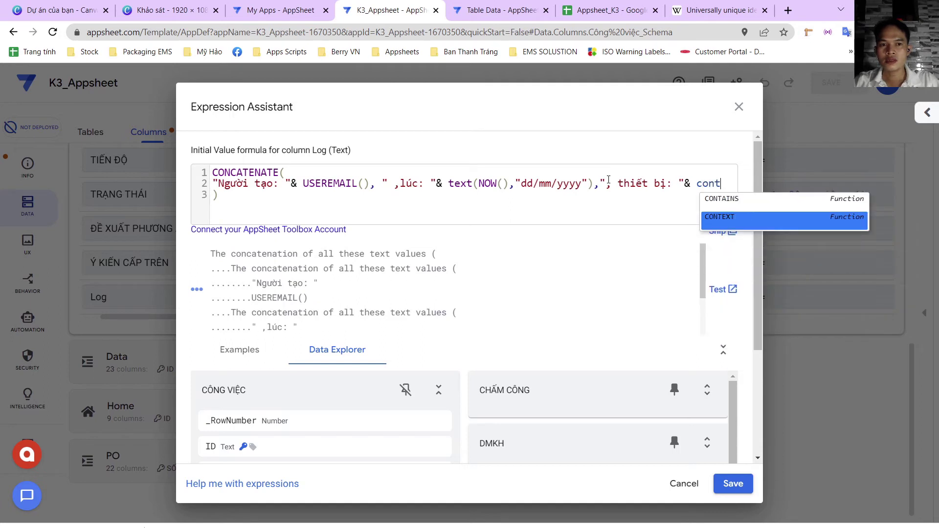
{"action": "key", "text": "Return"}
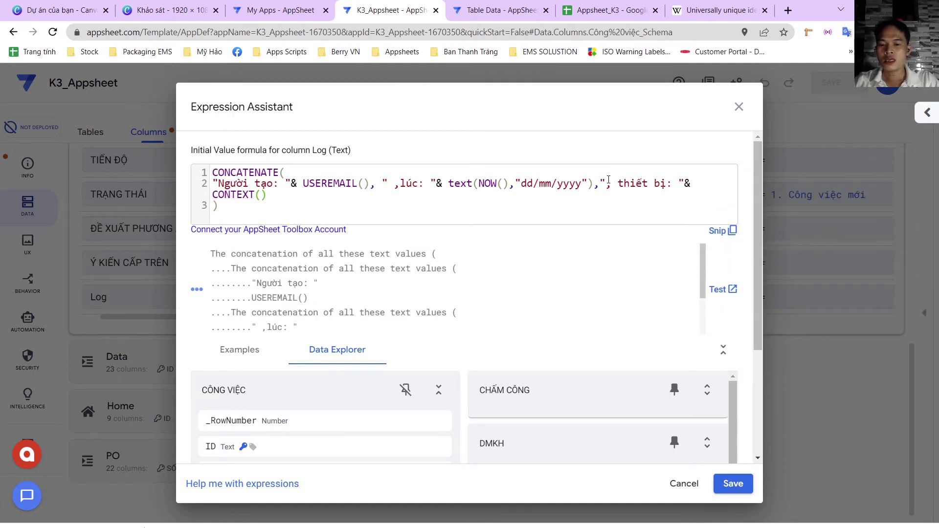
{"action": "type", "text": "devi"}
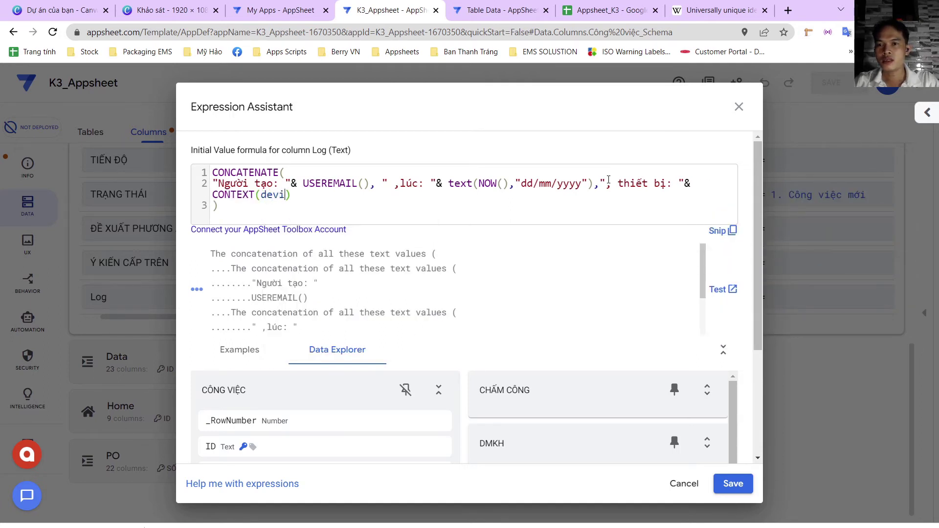
{"action": "type", "text": "ce)"}
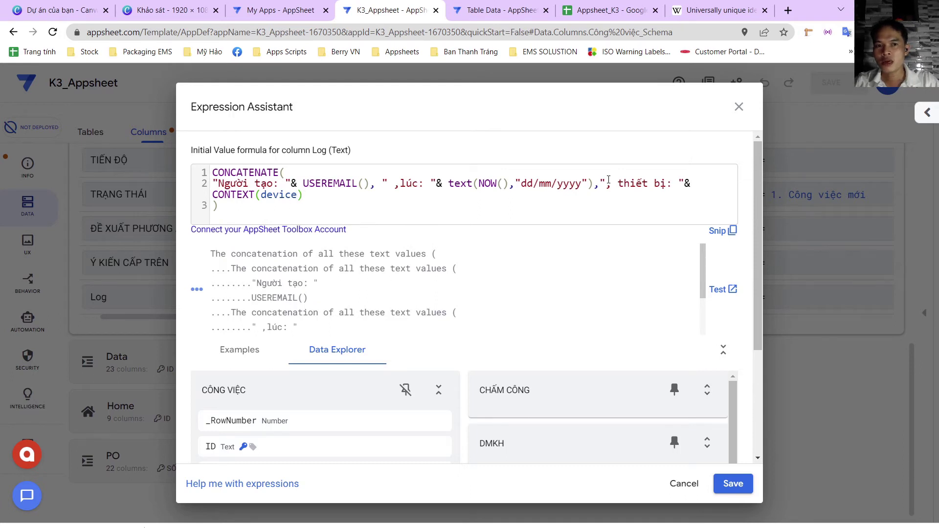
{"action": "type", "text": ","}
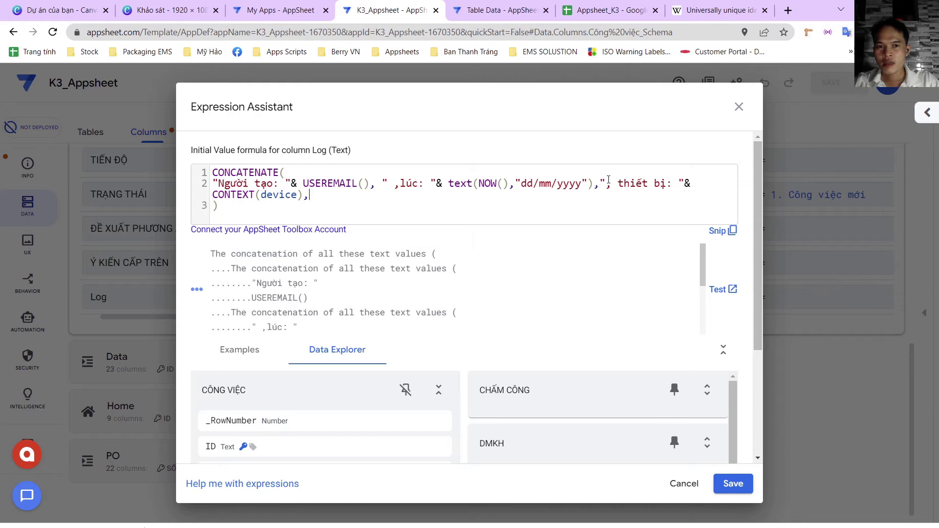
{"action": "type", "text": "\","}
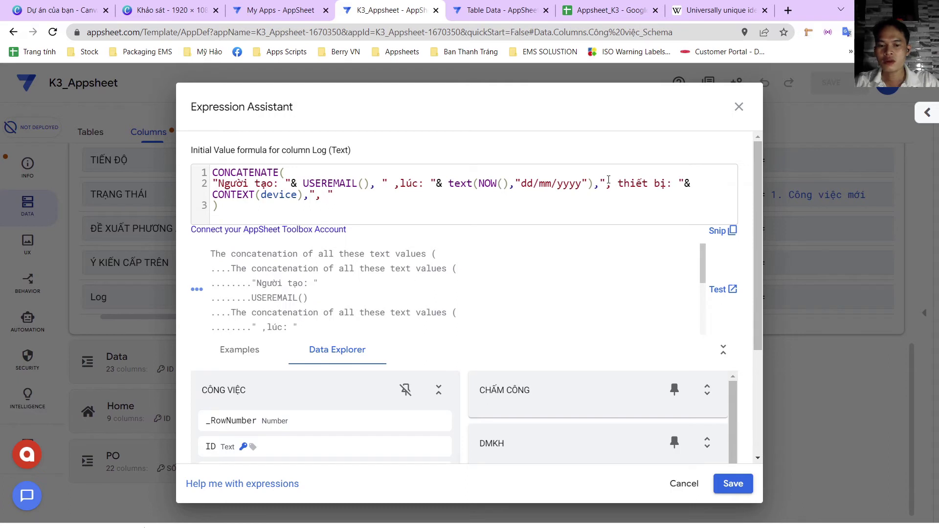
{"action": "type", "text": " Host:"}
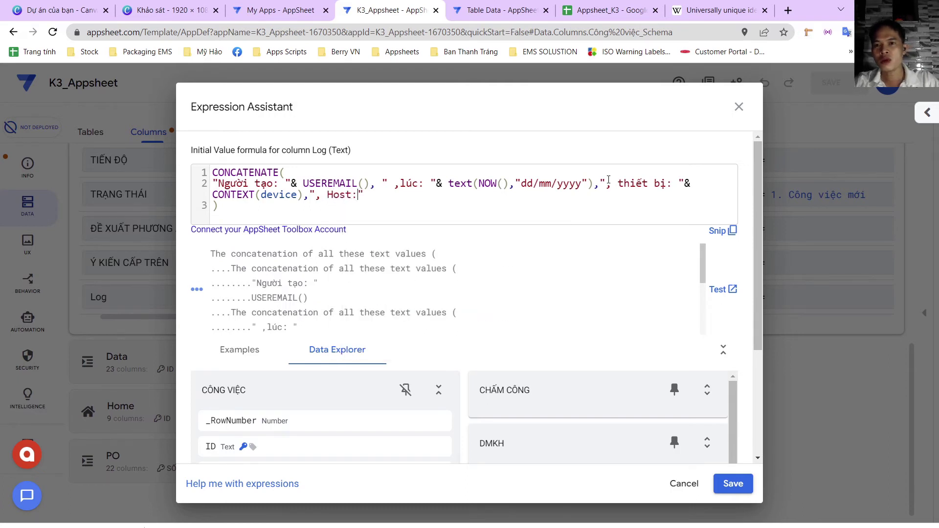
{"action": "key", "text": "Right"}
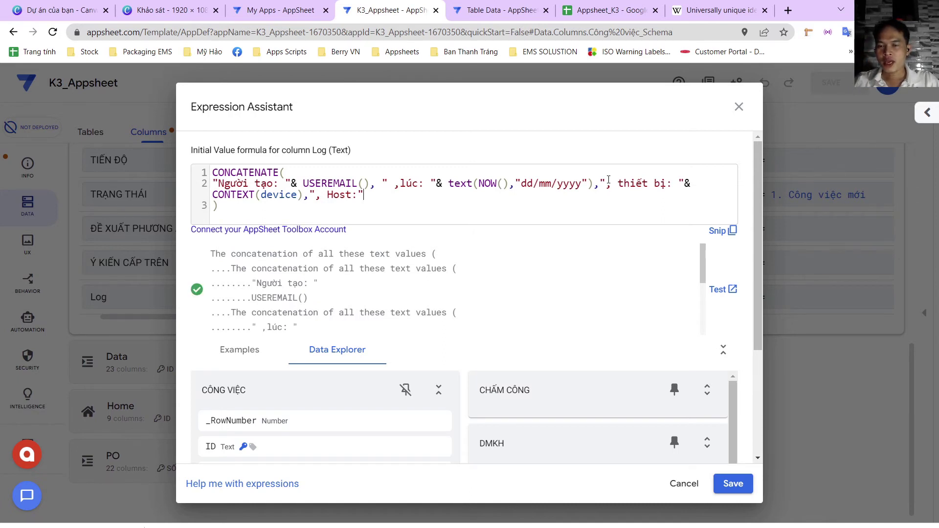
{"action": "type", "text": ", co"}
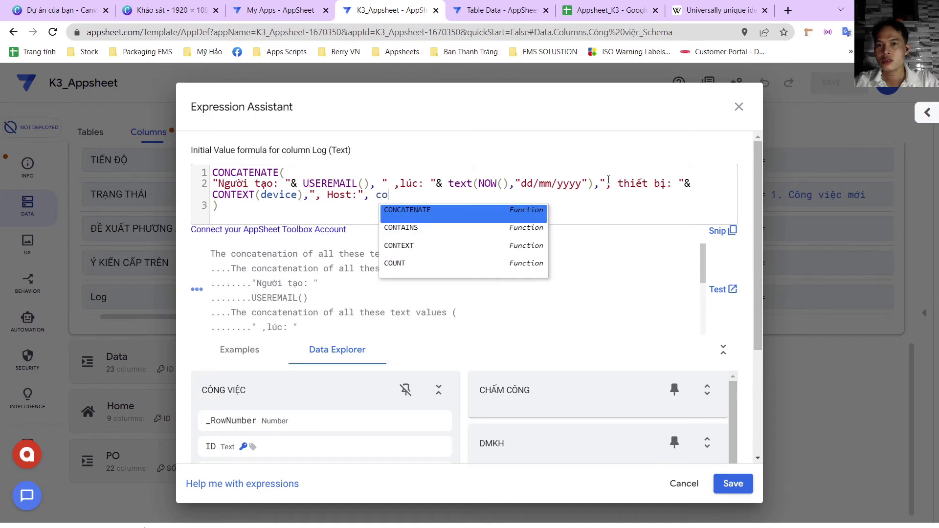
{"action": "type", "text": "nt"}
{"action": "key", "text": "Down"}
{"action": "key", "text": "Return"}
{"action": "type", "text": "ho"}
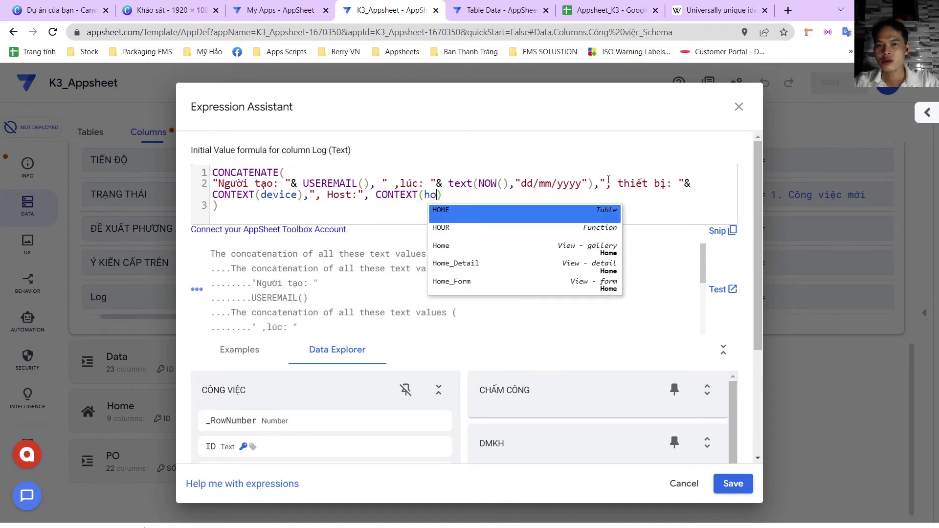
{"action": "type", "text": "st"}
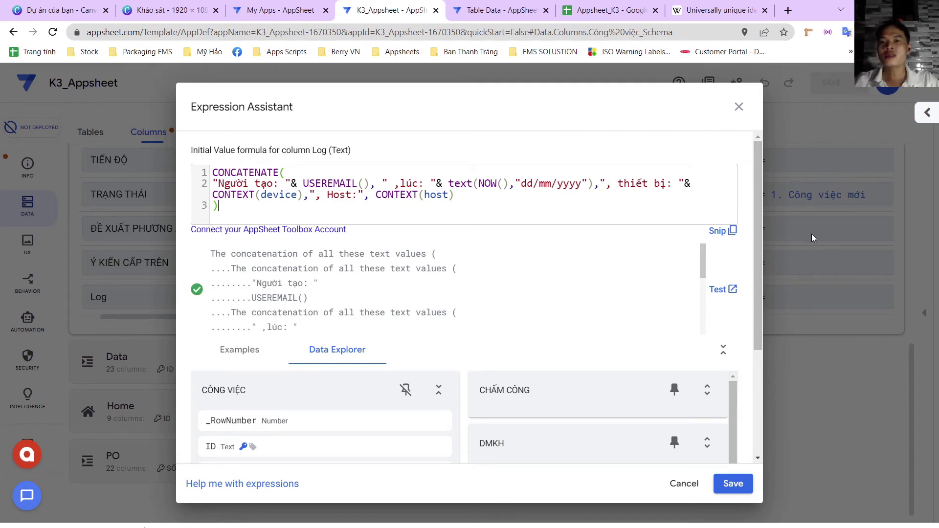
{"action": "left_click", "coordinate": [733, 485]}
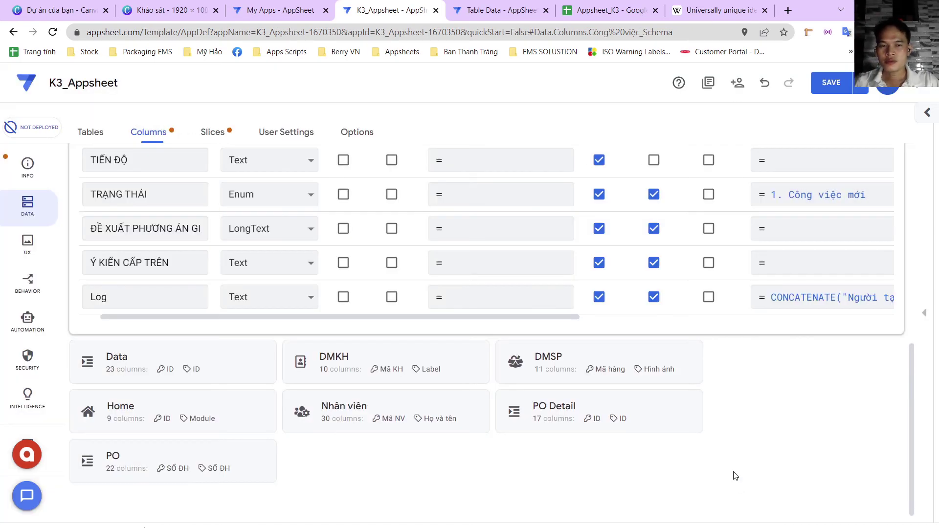
{"action": "left_click", "coordinate": [829, 83]}
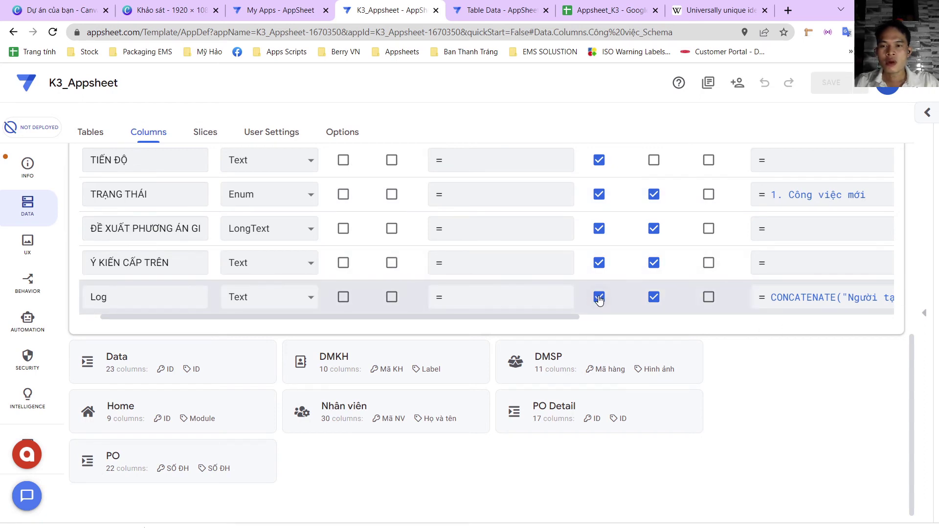
- Preview the Công việc view in tablet size with the full Công việc mới (34) list expanded
{"action": "left_click", "coordinate": [921, 313]}
{"action": "scroll", "coordinate": [863, 325], "scroll_direction": "down", "scroll_amount": 5}
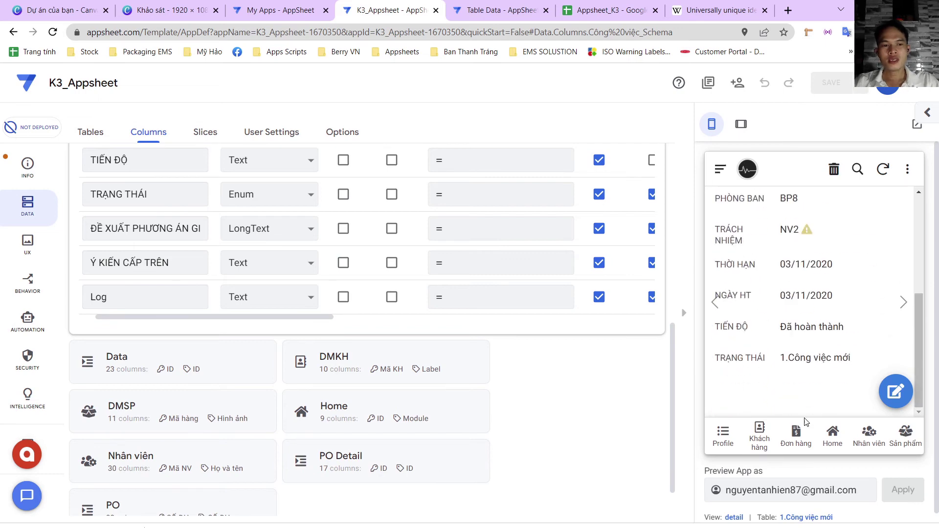
{"action": "left_click", "coordinate": [832, 435]}
{"action": "scroll", "coordinate": [826, 310], "scroll_direction": "down", "scroll_amount": 5}
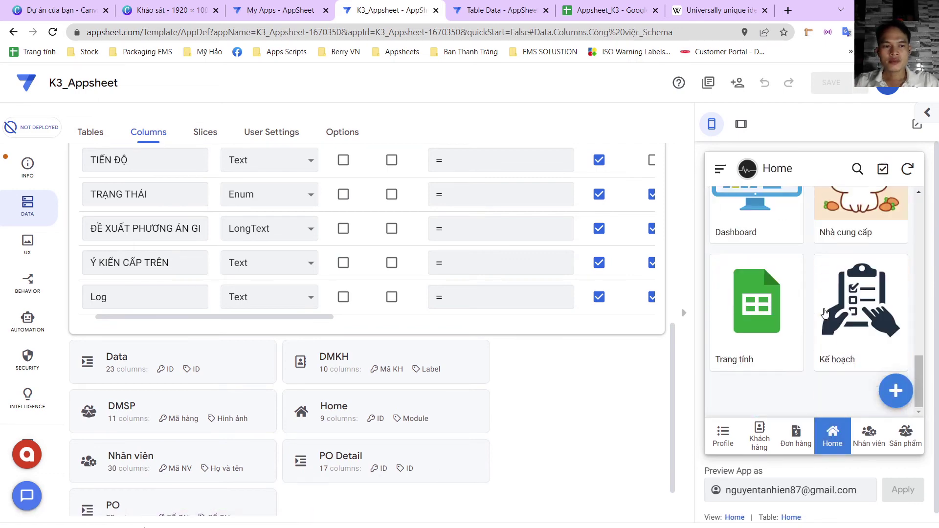
{"action": "scroll", "coordinate": [832, 293], "scroll_direction": "up", "scroll_amount": 3}
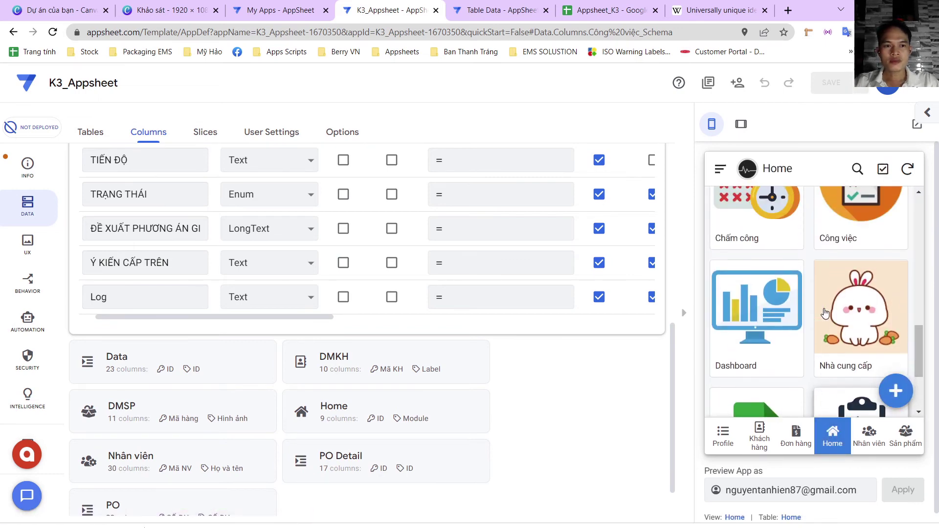
{"action": "left_click", "coordinate": [865, 237]}
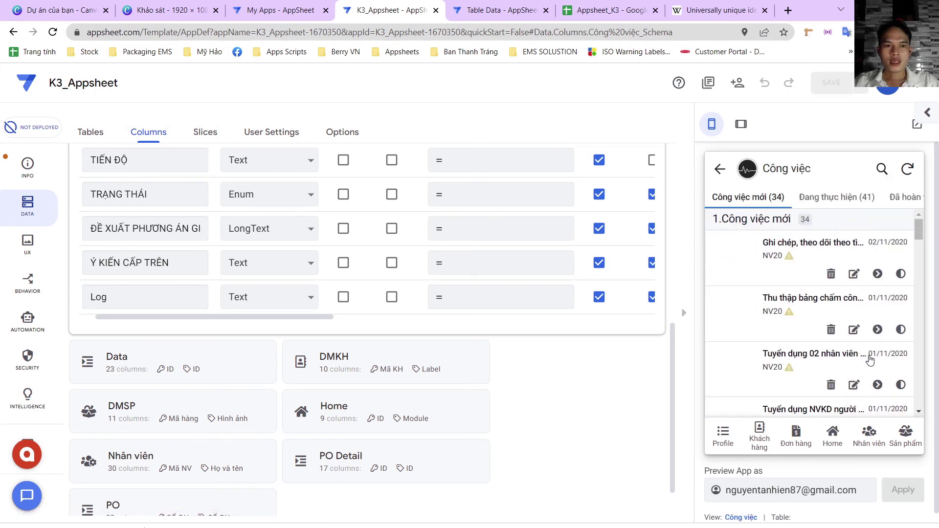
{"action": "left_click", "coordinate": [813, 206]}
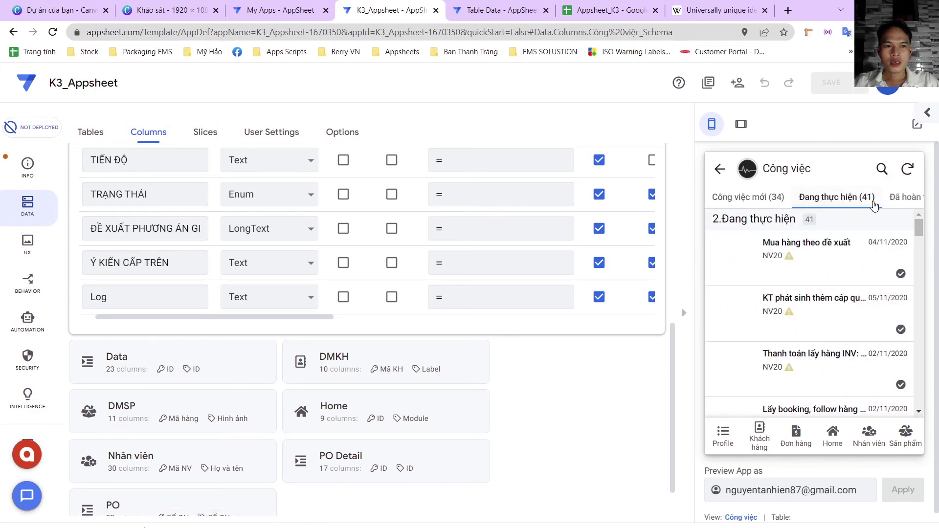
{"action": "left_click", "coordinate": [758, 200]}
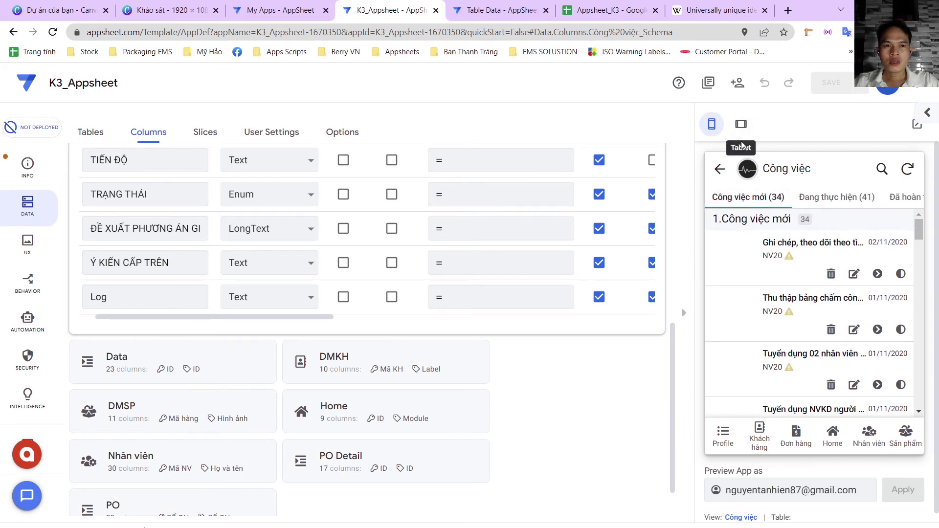
{"action": "left_click", "coordinate": [741, 124]}
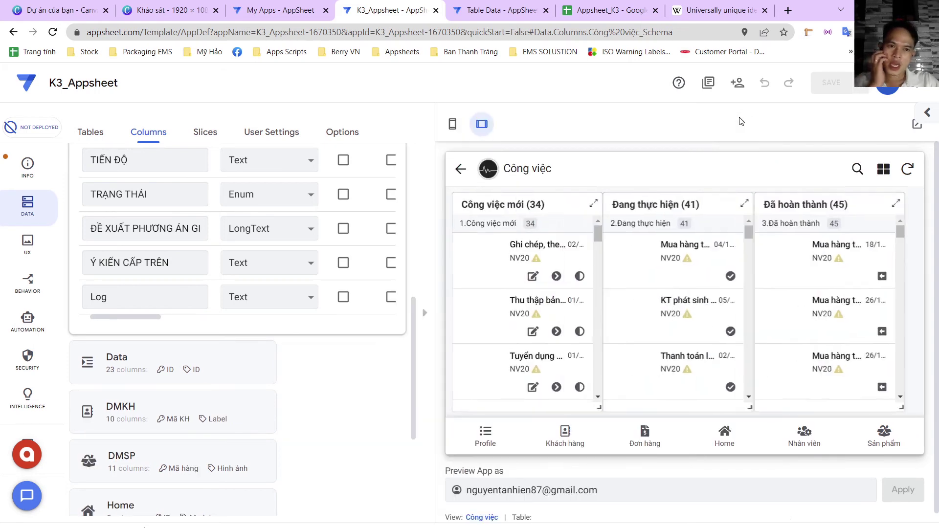
{"action": "left_click", "coordinate": [594, 204]}
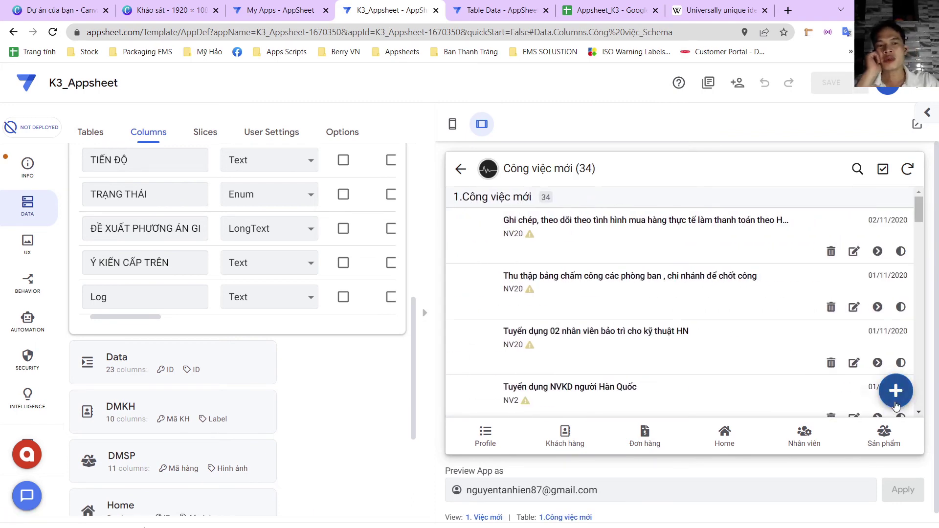
- Start a new task in group Hệ thống, name it 'Tehoạt', and pick the responsible person
{"action": "left_click", "coordinate": [896, 391]}
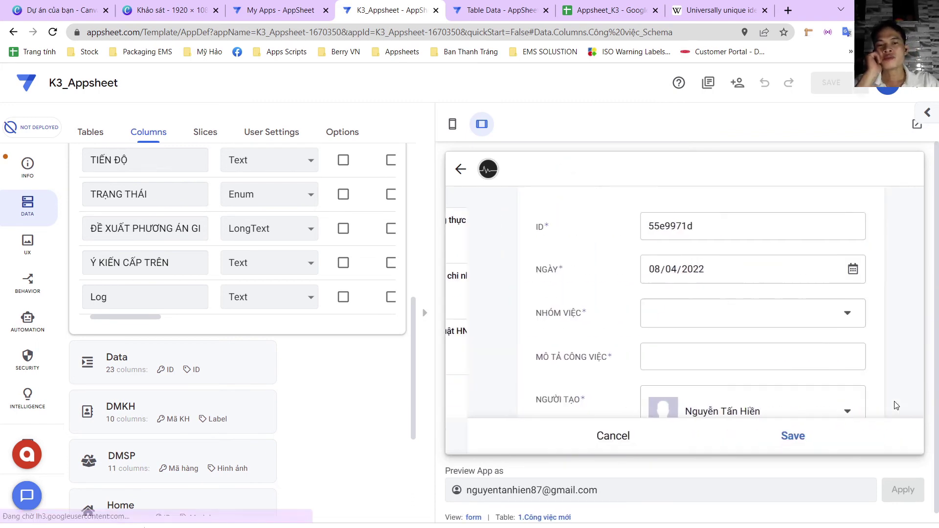
{"action": "left_click", "coordinate": [742, 319]}
{"action": "left_click", "coordinate": [637, 245]}
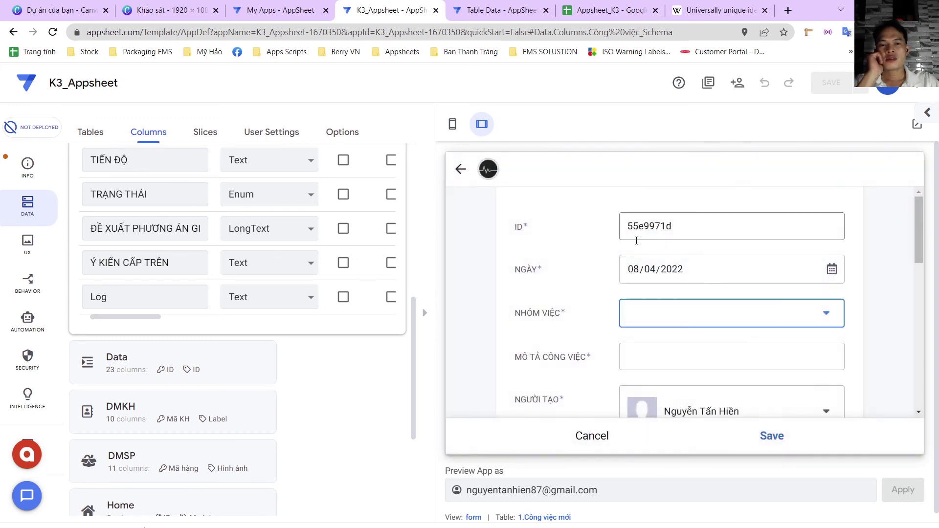
{"action": "type", "text": "Test"}
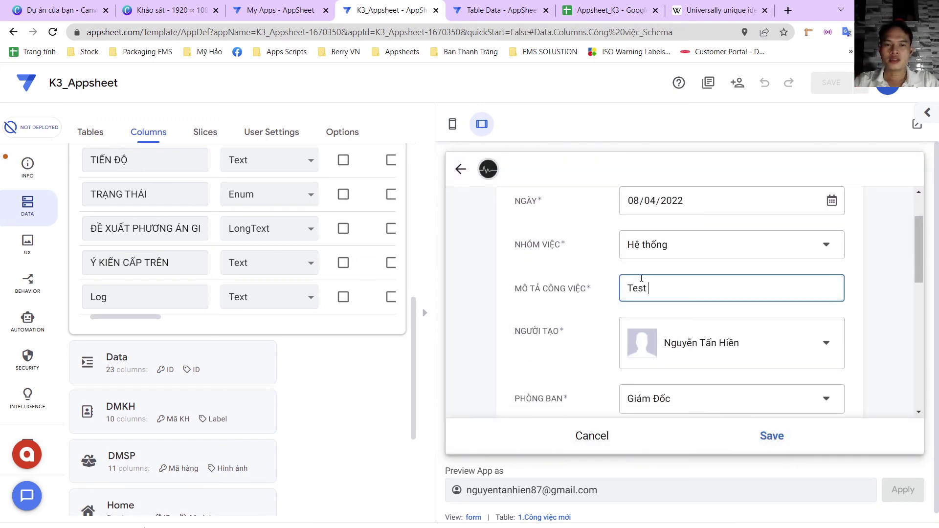
{"action": "type", "text": "hoạt"}
{"action": "scroll", "coordinate": [683, 315], "scroll_direction": "down", "scroll_amount": 5}
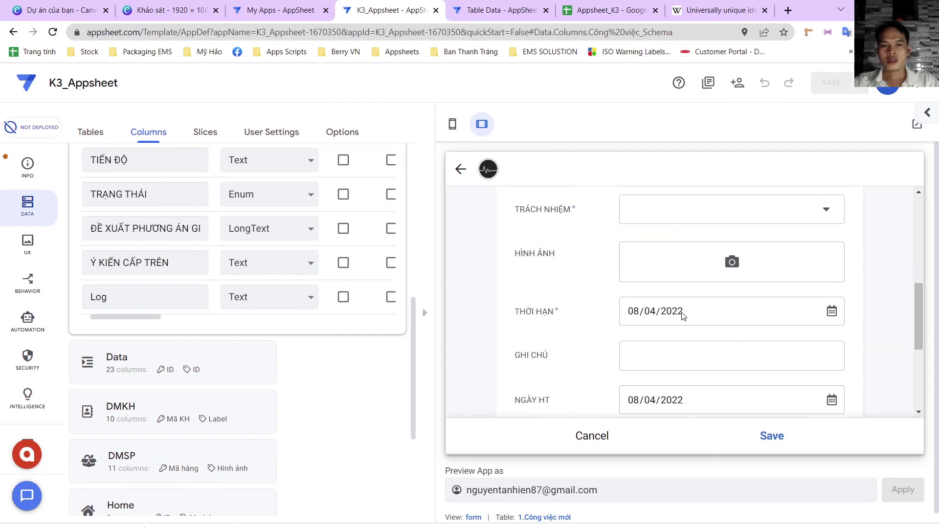
{"action": "left_click", "coordinate": [700, 212]}
{"action": "left_click", "coordinate": [654, 248]}
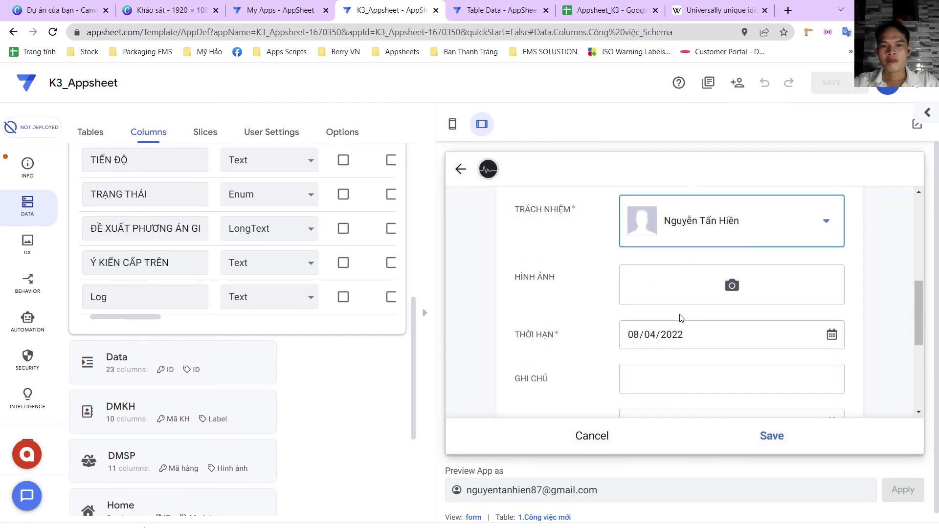
- Check the auto-filled Log text with creator, date, device and host, then save the task
{"action": "scroll", "coordinate": [682, 318], "scroll_direction": "down", "scroll_amount": 1}
{"action": "scroll", "coordinate": [683, 320], "scroll_direction": "down", "scroll_amount": 1}
{"action": "scroll", "coordinate": [683, 323], "scroll_direction": "down", "scroll_amount": 2}
{"action": "scroll", "coordinate": [684, 331], "scroll_direction": "down", "scroll_amount": 1}
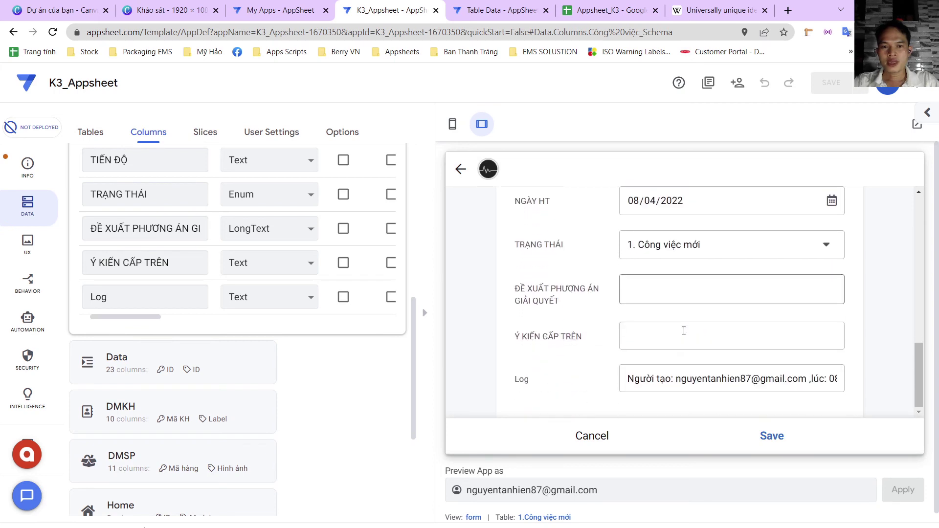
{"action": "triple_click", "coordinate": [690, 379]}
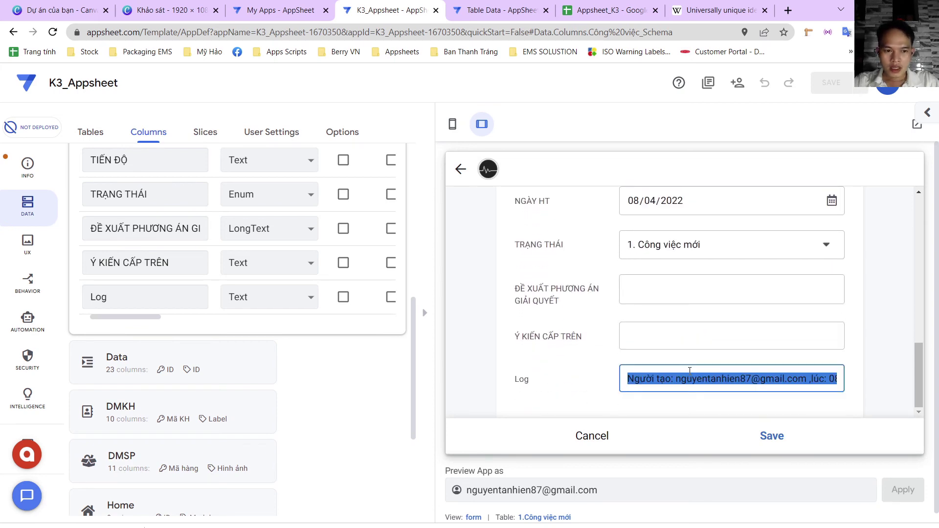
{"action": "left_click", "coordinate": [690, 370]}
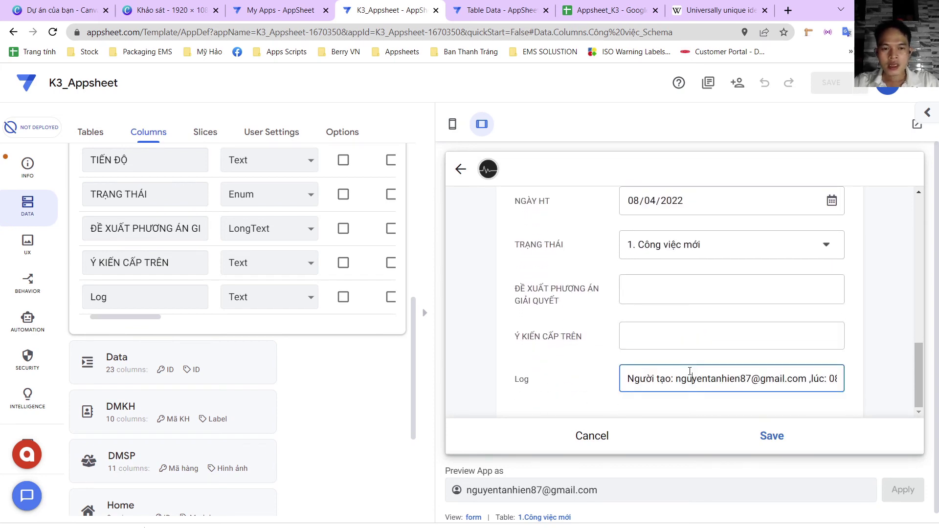
{"action": "key", "text": "Right"}
{"action": "key", "text": "Right"}
{"action": "key", "text": "Right"}
{"action": "key", "text": "Right"}
{"action": "key", "text": "Right"}
{"action": "key", "text": "Right"}
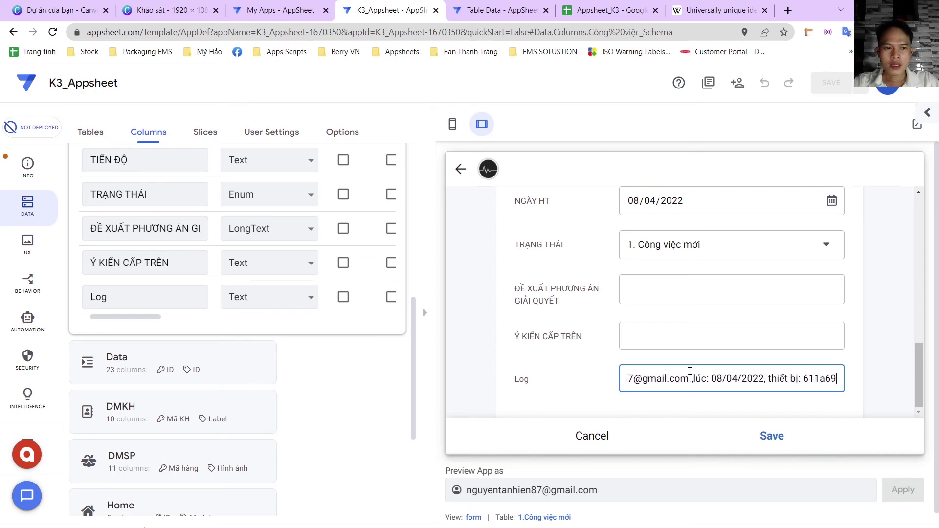
{"action": "key", "text": "Right"}
{"action": "key", "text": "Right"}
{"action": "key", "text": "Right"}
{"action": "key", "text": "Right"}
{"action": "key", "text": "Right"}
{"action": "key", "text": "Right"}
{"action": "key", "text": "Right"}
{"action": "key", "text": "Right"}
{"action": "key", "text": "Right"}
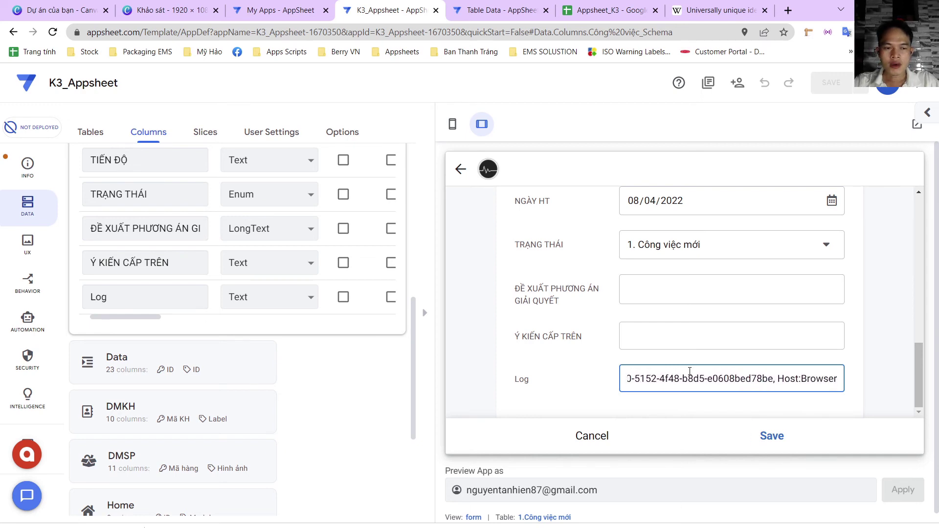
{"action": "left_click", "coordinate": [771, 436]}
- Scroll through the list, then return to the Công việc kanban view
{"action": "scroll", "coordinate": [754, 348], "scroll_direction": "down", "scroll_amount": 5}
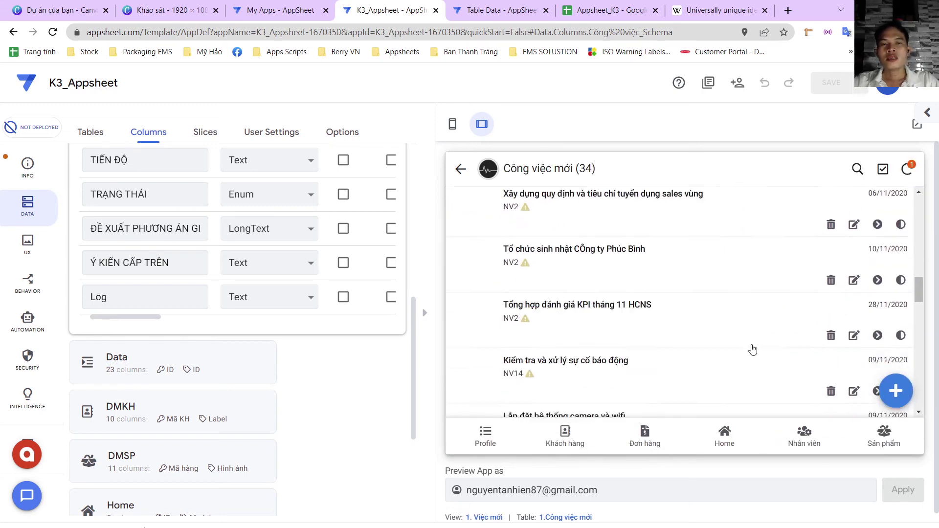
{"action": "scroll", "coordinate": [754, 348], "scroll_direction": "down", "scroll_amount": 3}
{"action": "scroll", "coordinate": [753, 348], "scroll_direction": "up", "scroll_amount": 10}
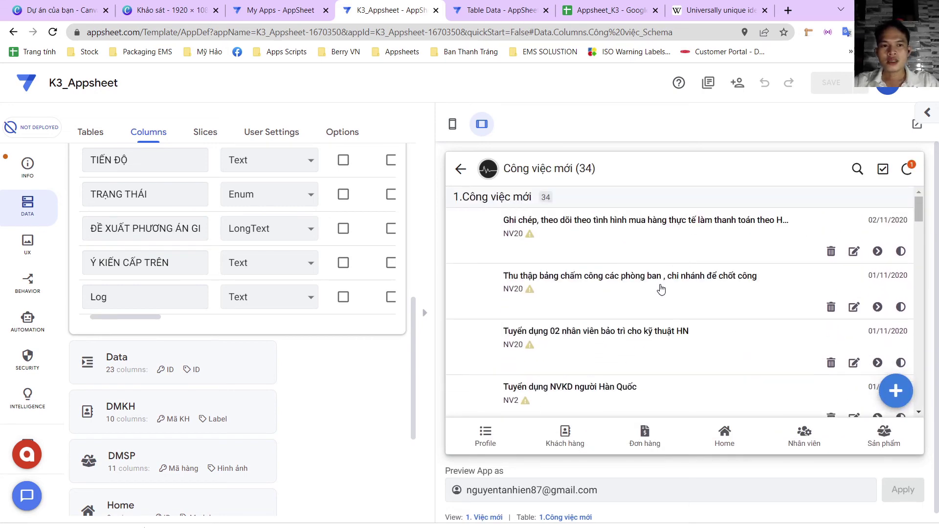
{"action": "scroll", "coordinate": [709, 291], "scroll_direction": "down", "scroll_amount": 5}
{"action": "scroll", "coordinate": [711, 285], "scroll_direction": "down", "scroll_amount": 5}
{"action": "scroll", "coordinate": [710, 286], "scroll_direction": "down", "scroll_amount": 5}
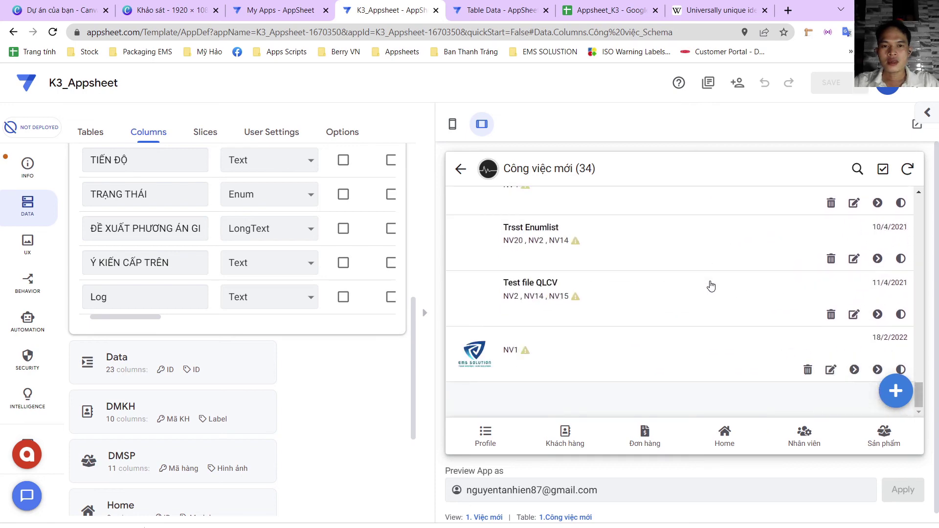
{"action": "left_click", "coordinate": [461, 169]}
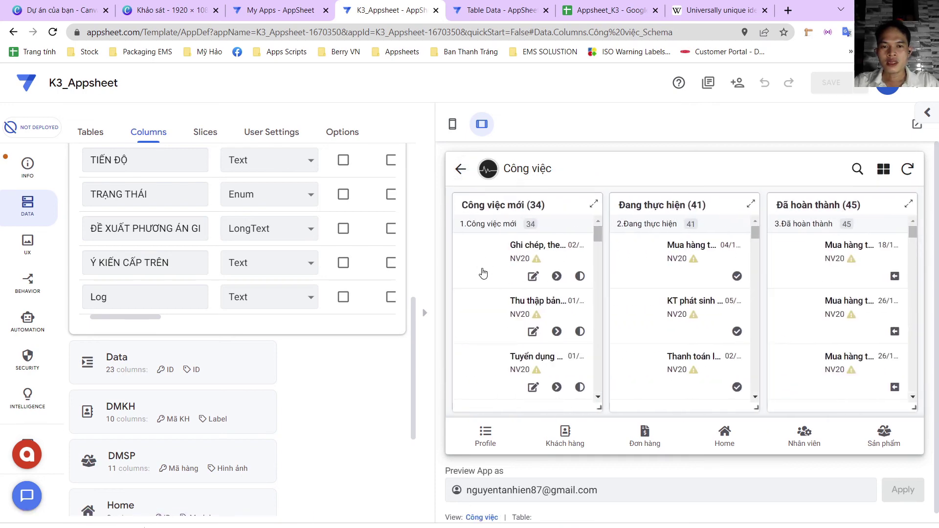
- Open the NV1 card from the Công việc mới column and switch the preview to mobile layout
{"action": "scroll", "coordinate": [483, 274], "scroll_direction": "down", "scroll_amount": 5}
{"action": "scroll", "coordinate": [483, 293], "scroll_direction": "down", "scroll_amount": 5}
{"action": "scroll", "coordinate": [483, 318], "scroll_direction": "down", "scroll_amount": 5}
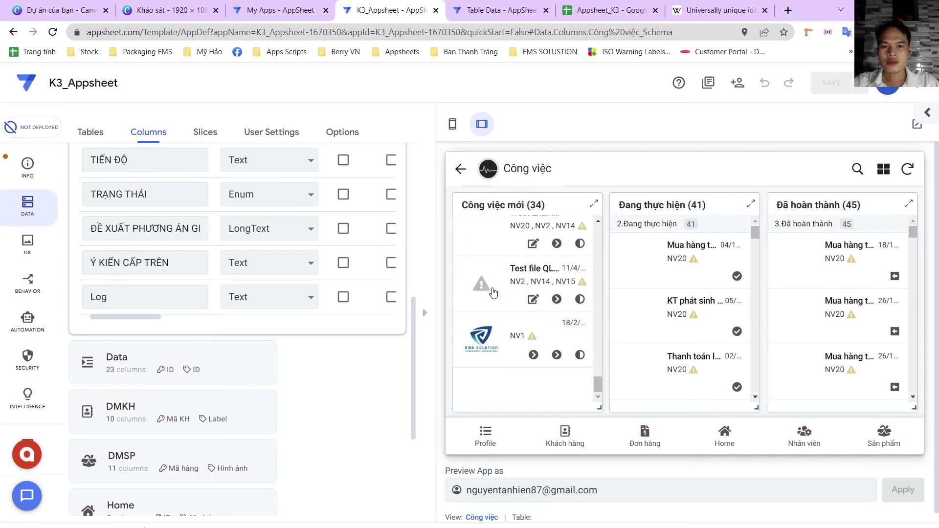
{"action": "left_click", "coordinate": [482, 333]}
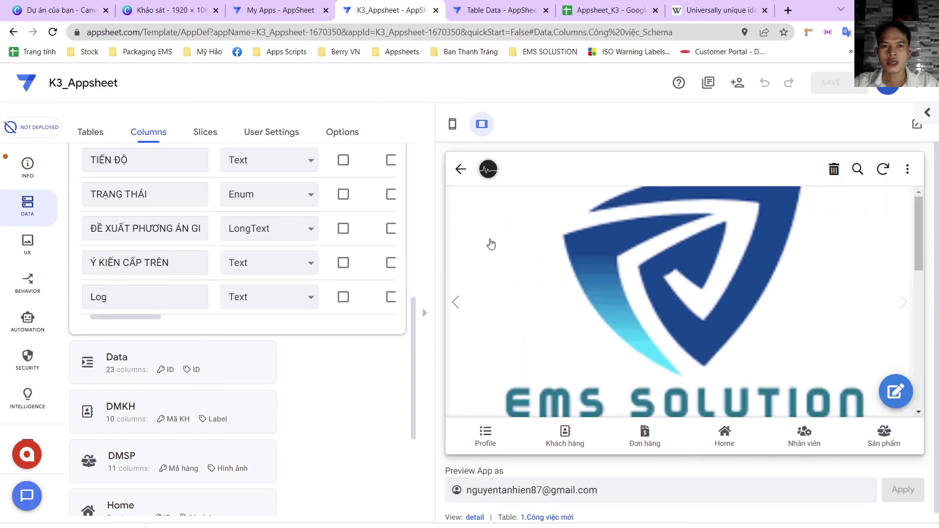
{"action": "left_click", "coordinate": [453, 124]}
{"action": "key", "text": "super+Tab"}
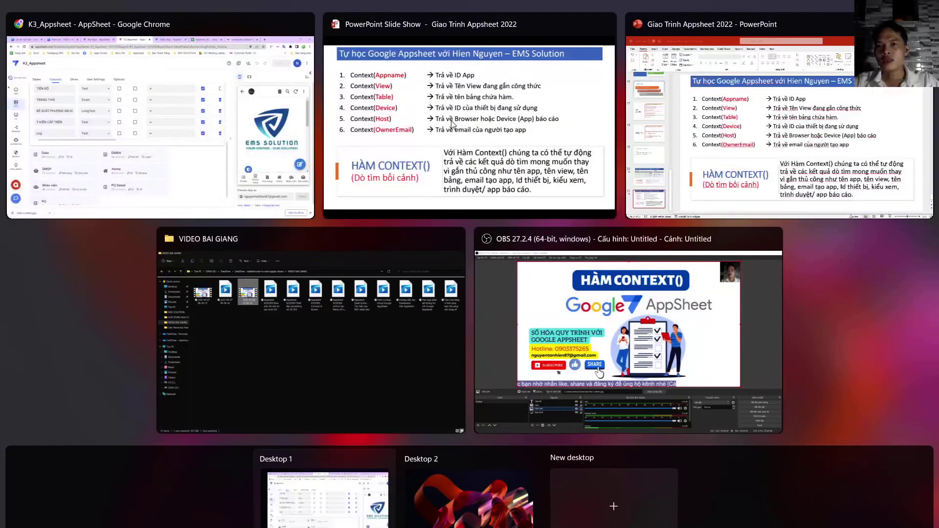
{"action": "left_click", "coordinate": [452, 124]}
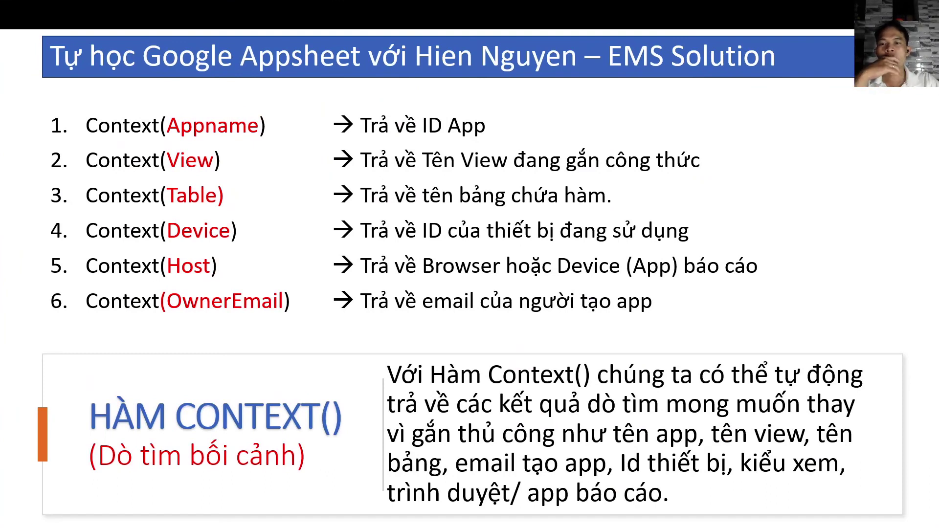
{"action": "key", "text": "super+Tab"}
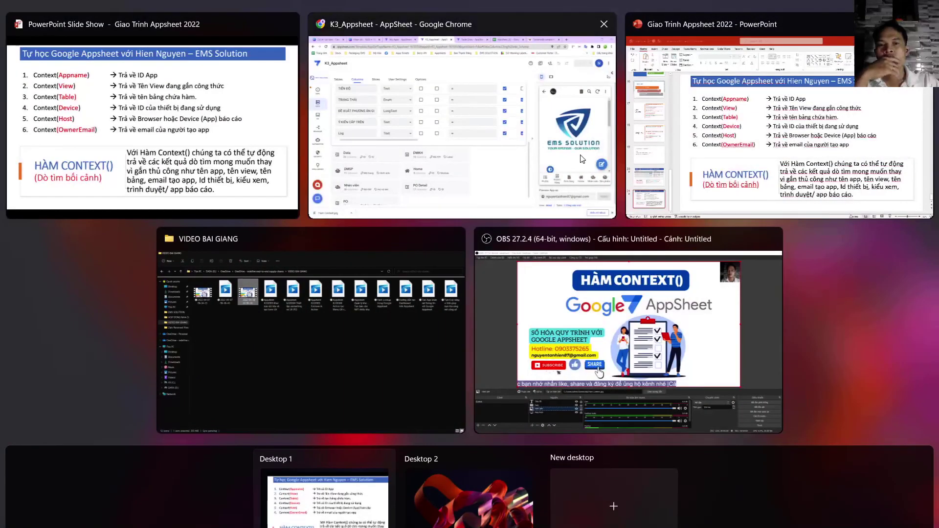
{"action": "left_click", "coordinate": [511, 152]}
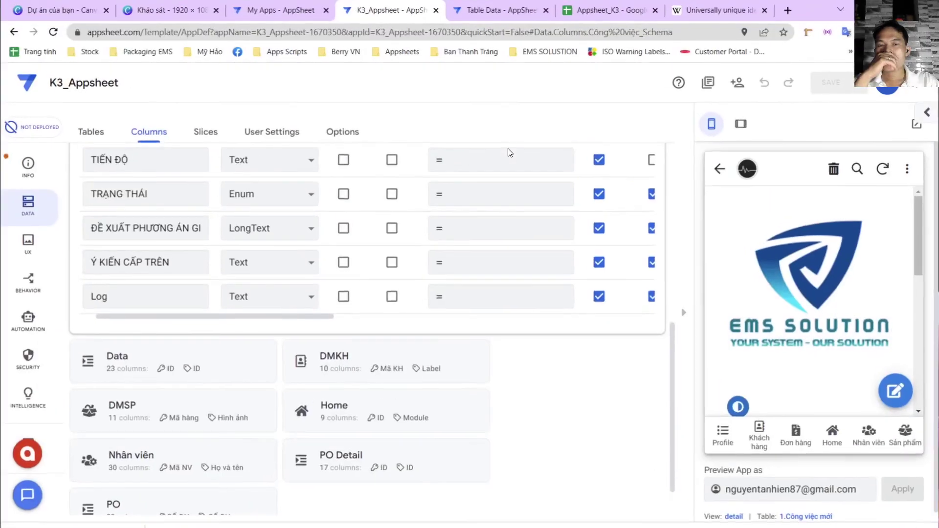
- Show the Home view in the preview, then open the Home table's Add action and its Behavior settings
{"action": "left_click", "coordinate": [832, 437]}
{"action": "scroll", "coordinate": [875, 373], "scroll_direction": "down", "scroll_amount": 3}
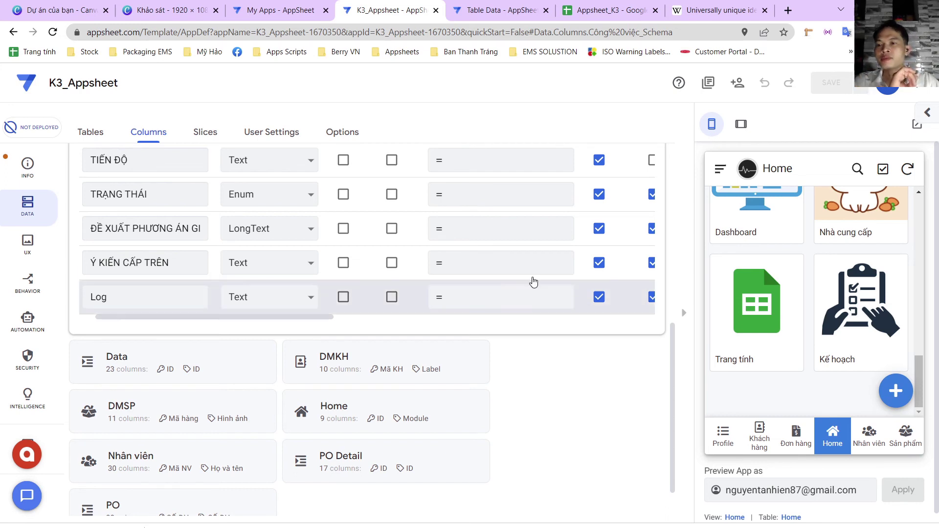
{"action": "left_click", "coordinate": [27, 283]}
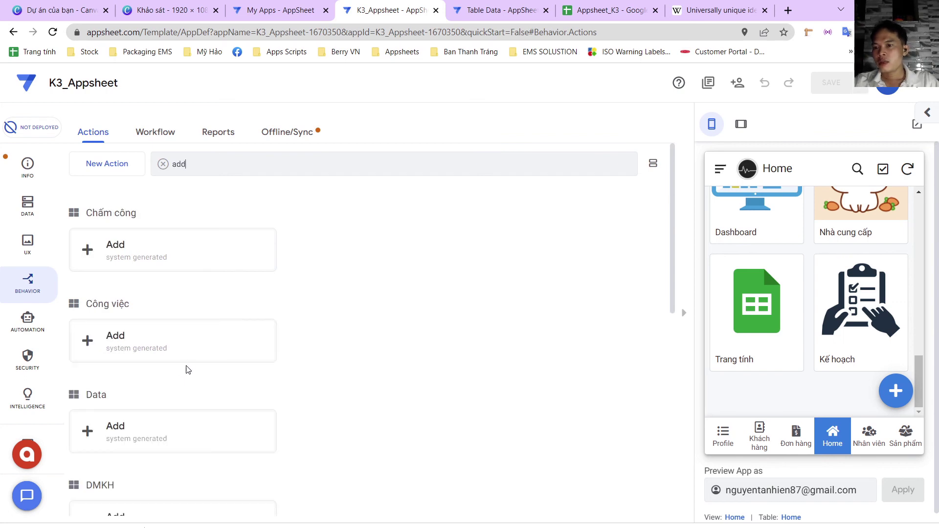
{"action": "scroll", "coordinate": [212, 297], "scroll_direction": "down", "scroll_amount": 3}
{"action": "scroll", "coordinate": [210, 299], "scroll_direction": "down", "scroll_amount": 2}
{"action": "scroll", "coordinate": [211, 299], "scroll_direction": "down", "scroll_amount": 3}
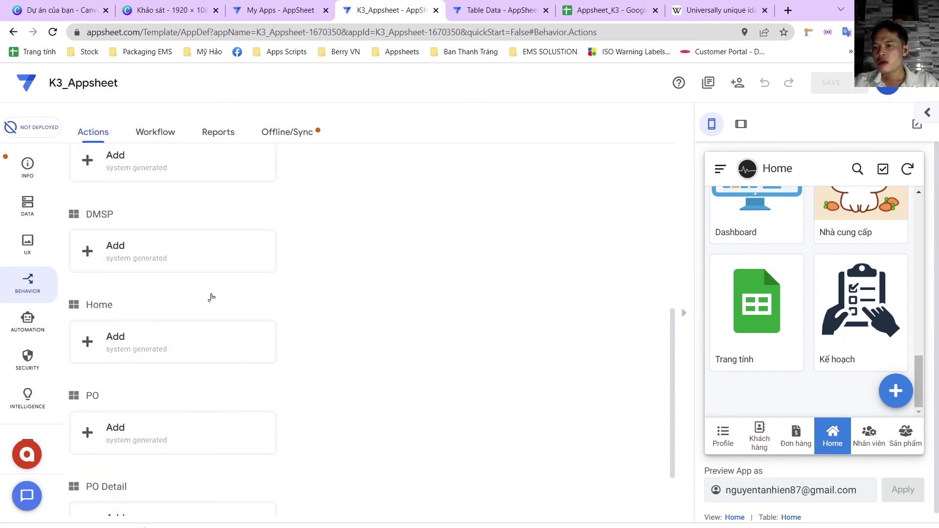
{"action": "left_click", "coordinate": [166, 341]}
{"action": "scroll", "coordinate": [165, 341], "scroll_direction": "down", "scroll_amount": 5}
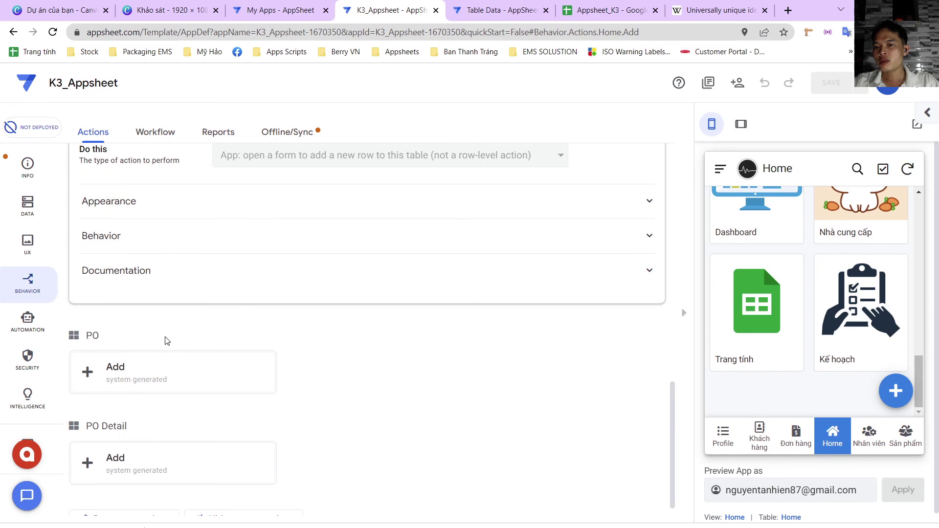
{"action": "left_click", "coordinate": [189, 235]}
- Set the Home Add action's condition to CONTEXT(owneremail)=USEREMAIL() and save the app
{"action": "left_click", "coordinate": [258, 272]}
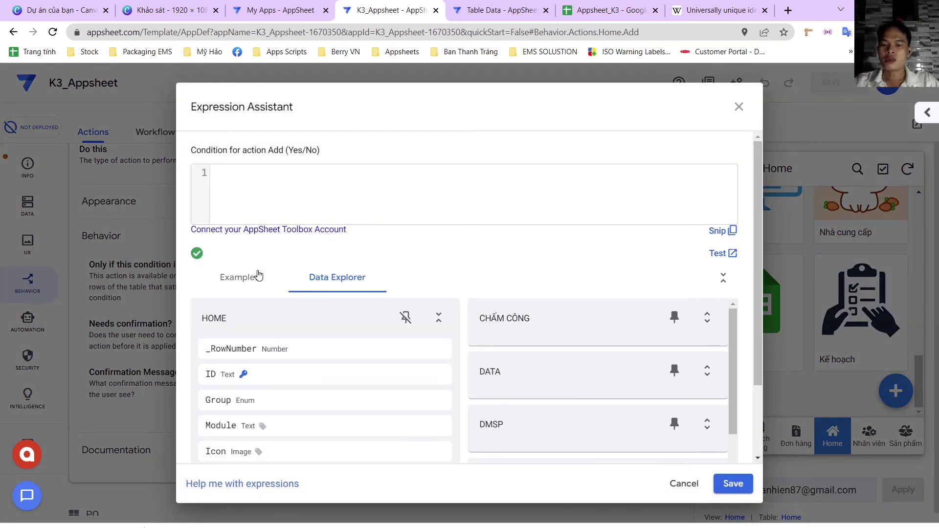
{"action": "type", "text": "C"}
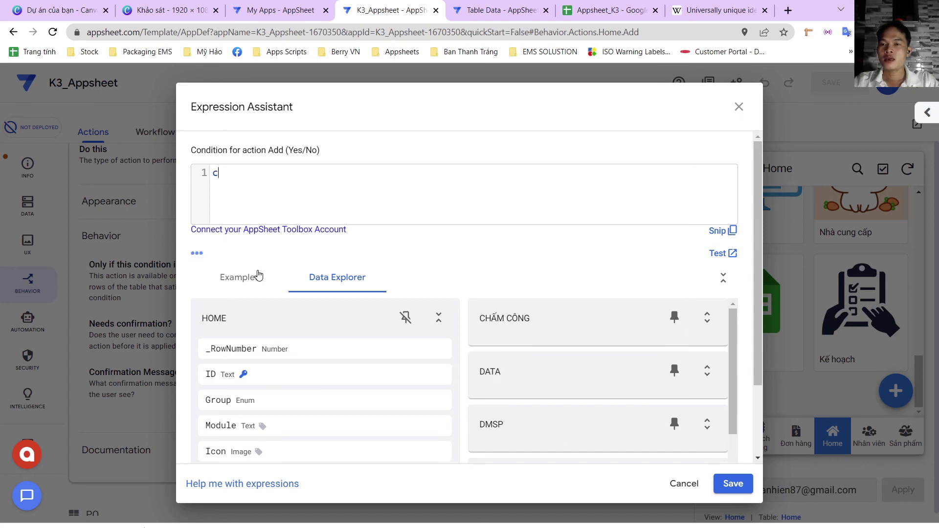
{"action": "type", "text": "ON"}
{"action": "key", "text": "Down"}
{"action": "key", "text": "Down"}
{"action": "key", "text": "Return"}
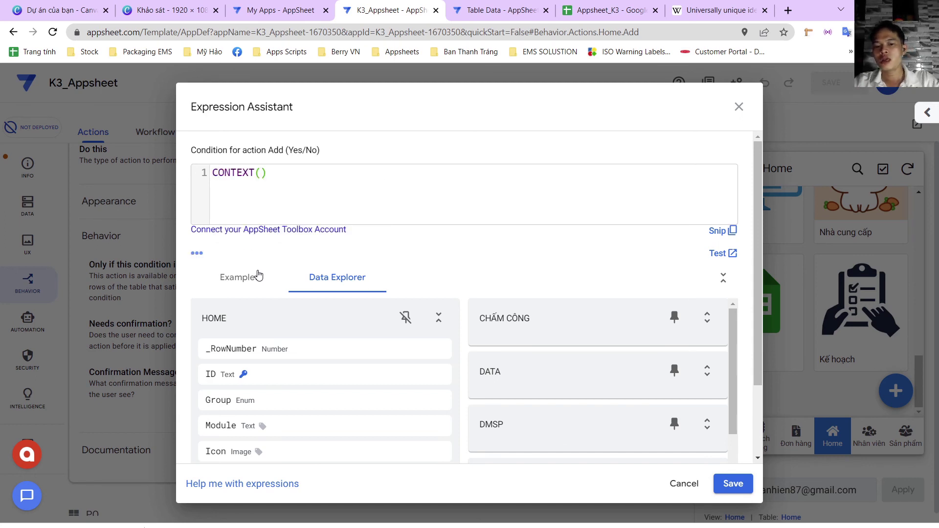
{"action": "key", "text": "Escape"}
{"action": "type", "text": "ow"}
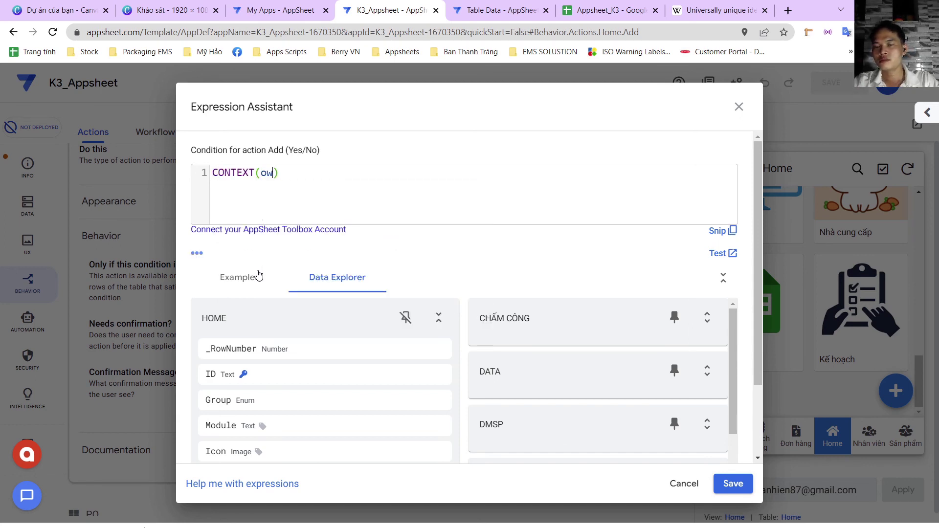
{"action": "type", "text": "neremail"}
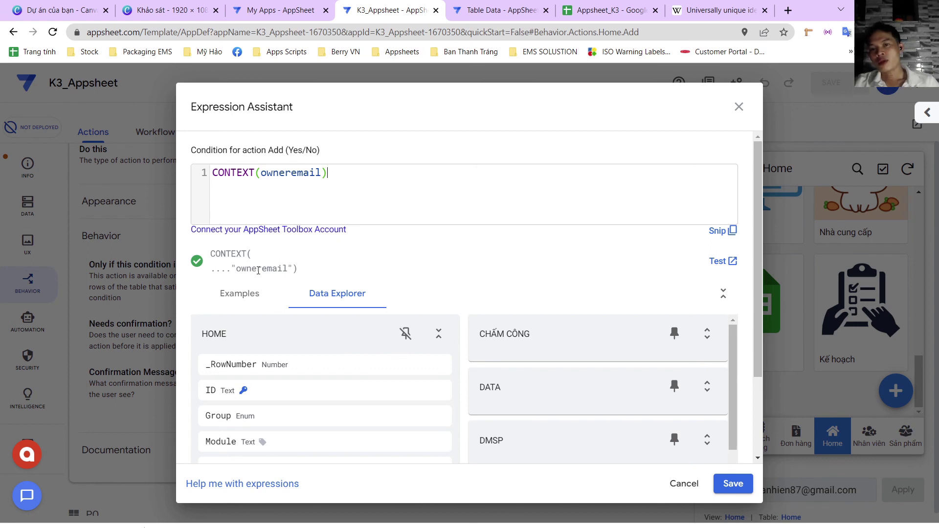
{"action": "type", "text": "="}
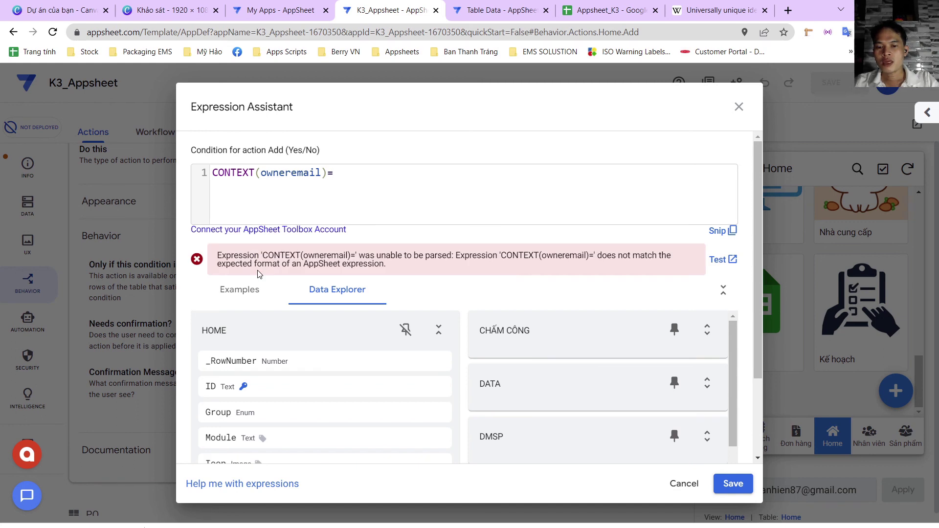
{"action": "type", "text": "use"}
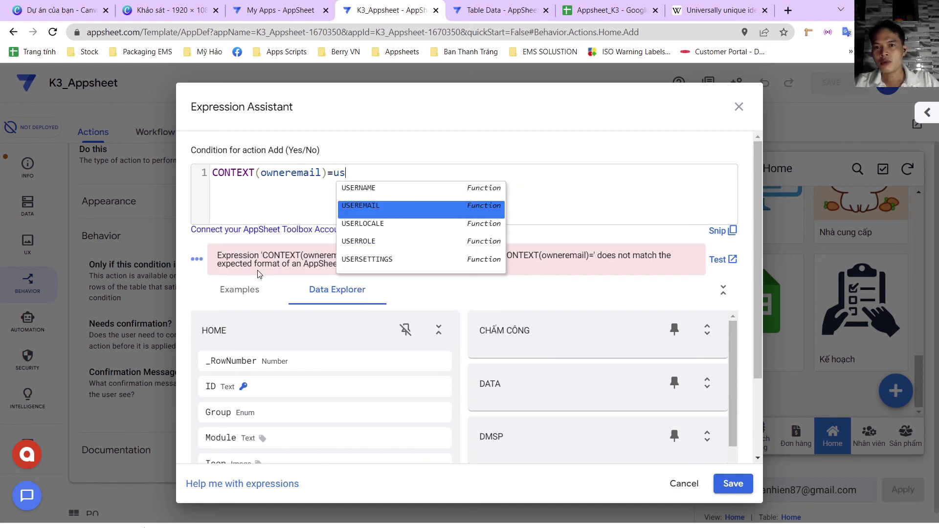
{"action": "key", "text": "Return"}
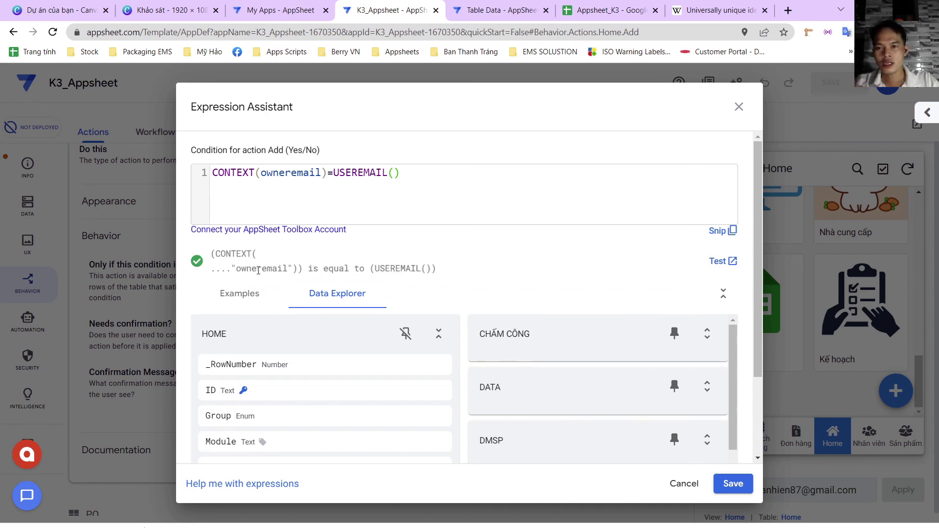
{"action": "left_click", "coordinate": [732, 484]}
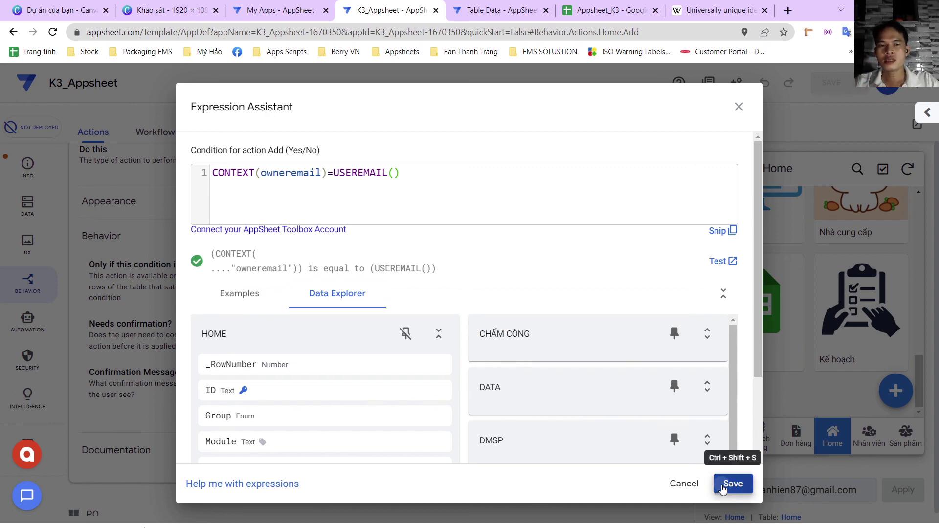
{"action": "left_click", "coordinate": [832, 91]}
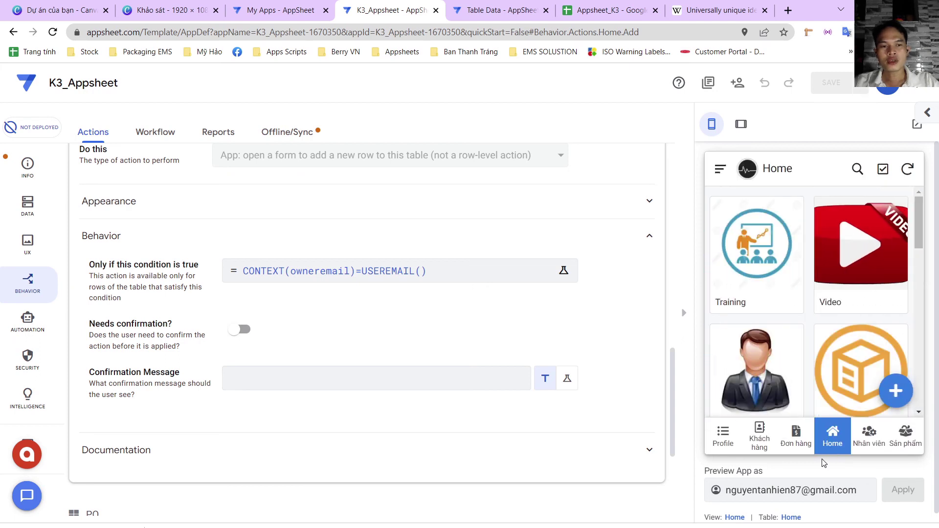
- Change the Preview App as email to another account and apply it, confirming Home lacks Add
{"action": "left_click", "coordinate": [753, 491]}
{"action": "key", "text": "BackSpace"}
{"action": "key", "text": "BackSpace"}
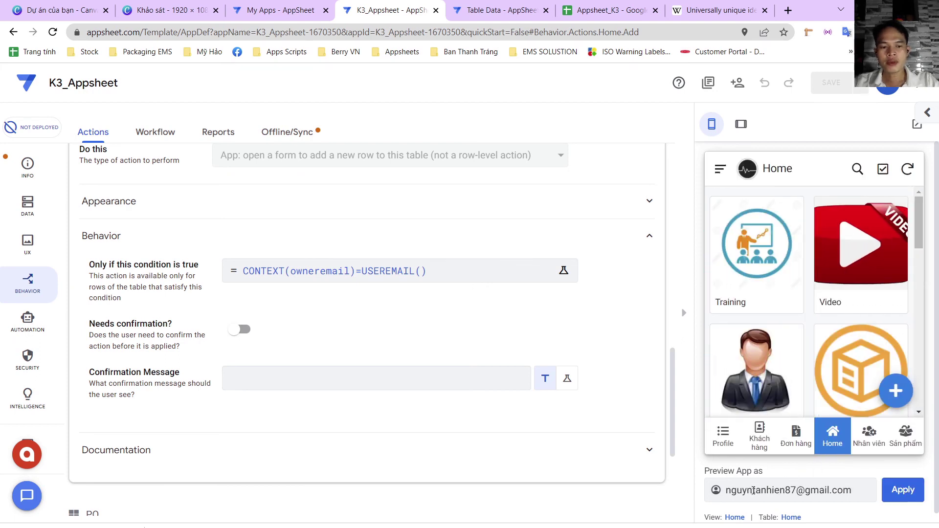
{"action": "key", "text": "BackSpace"}
{"action": "key", "text": "BackSpace"}
{"action": "key", "text": "BackSpace"}
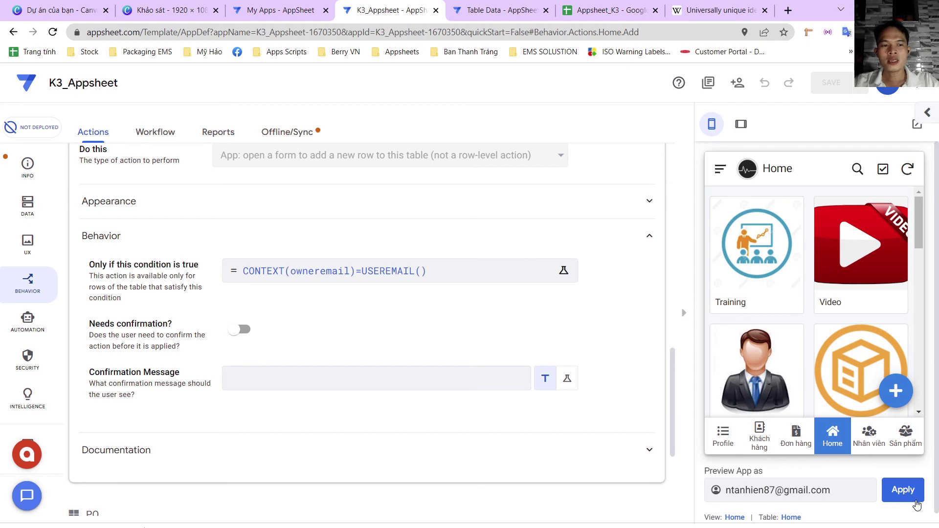
{"action": "left_click", "coordinate": [890, 500]}
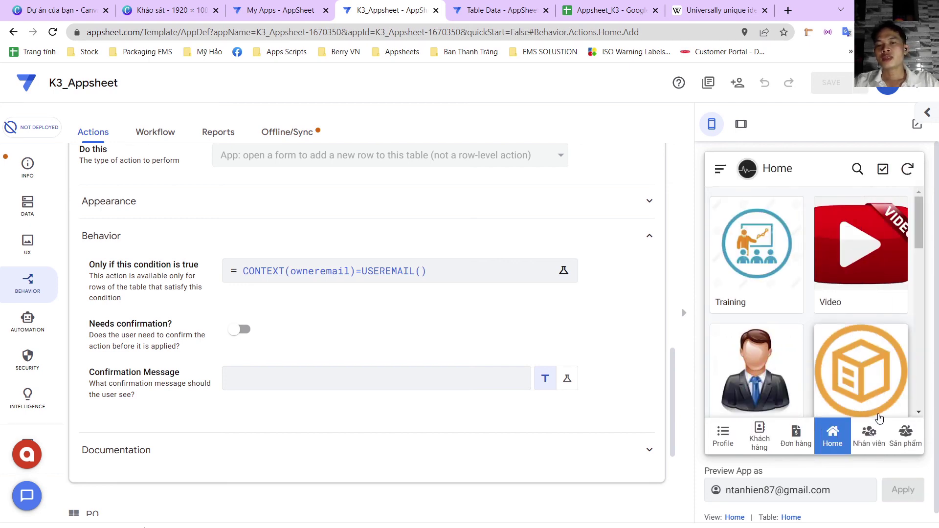
{"action": "key", "text": "super+Tab"}
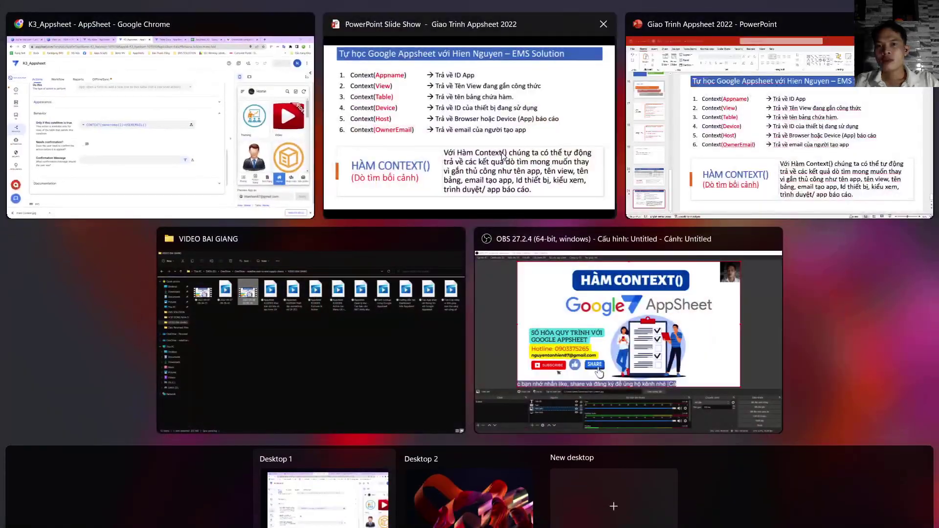
- Return the PowerPoint CONTEXT() slide show to full screen
{"action": "left_click", "coordinate": [503, 157]}
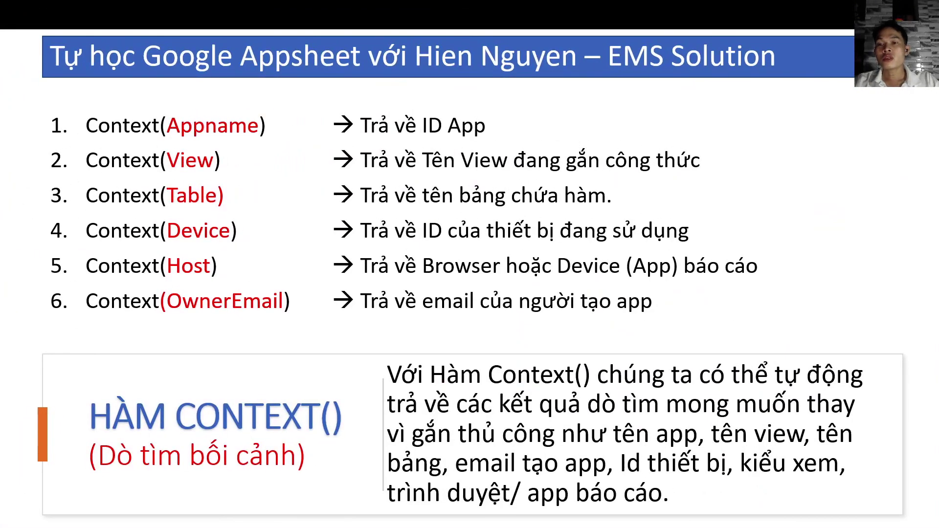